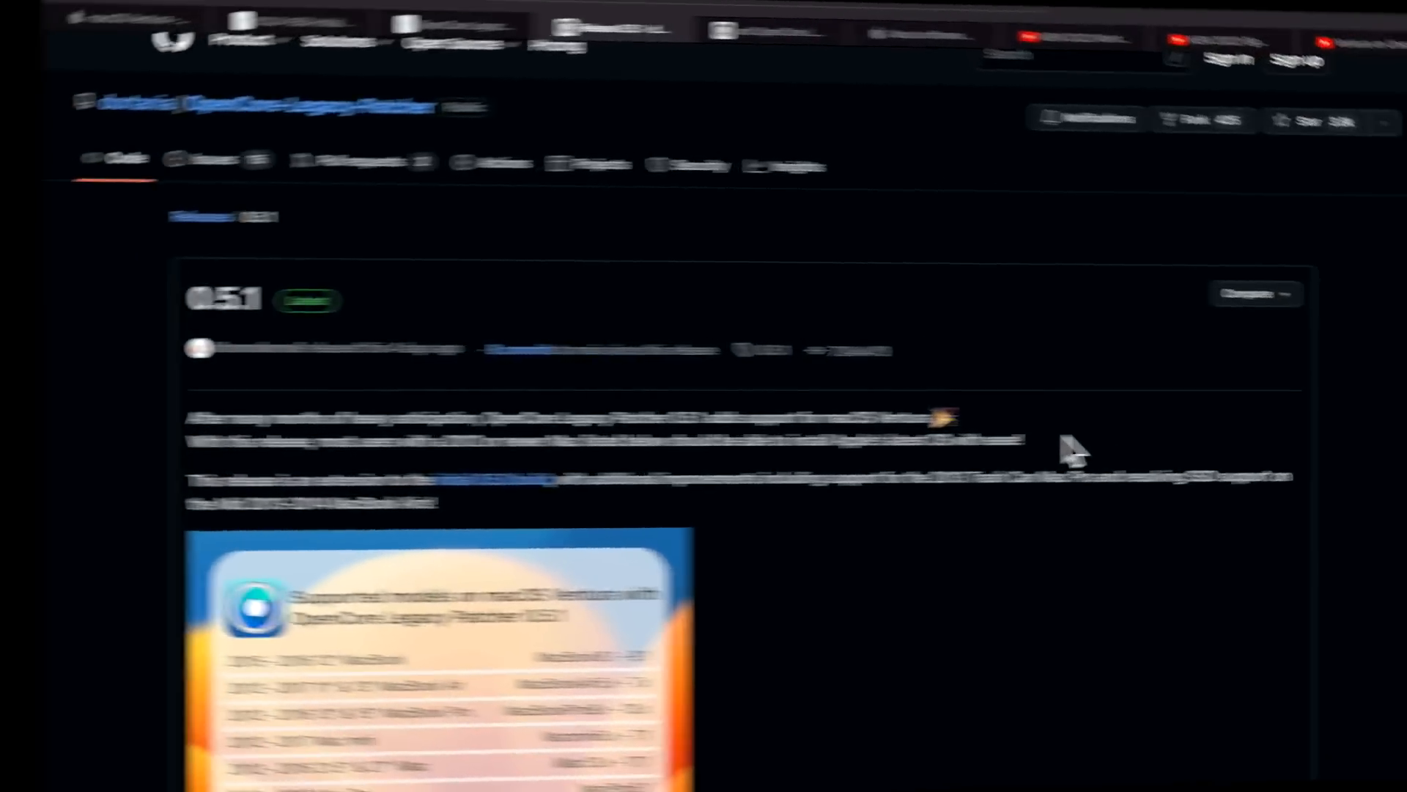
# Scroll down the 0.5.1 release page to the Full Changelog and asset information
pyautogui.scroll(-3, 1011, 446)
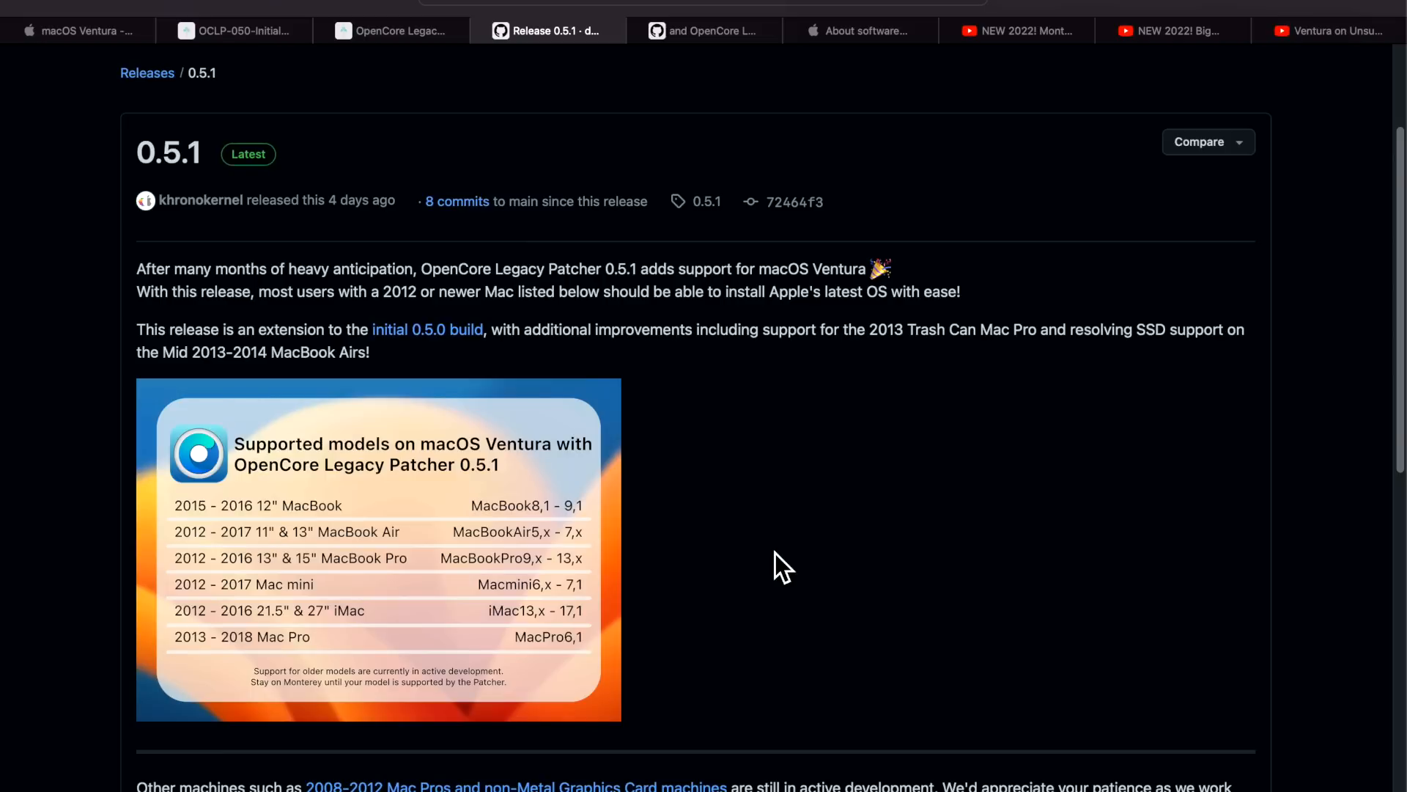
pyautogui.scroll(-3, 776, 553)
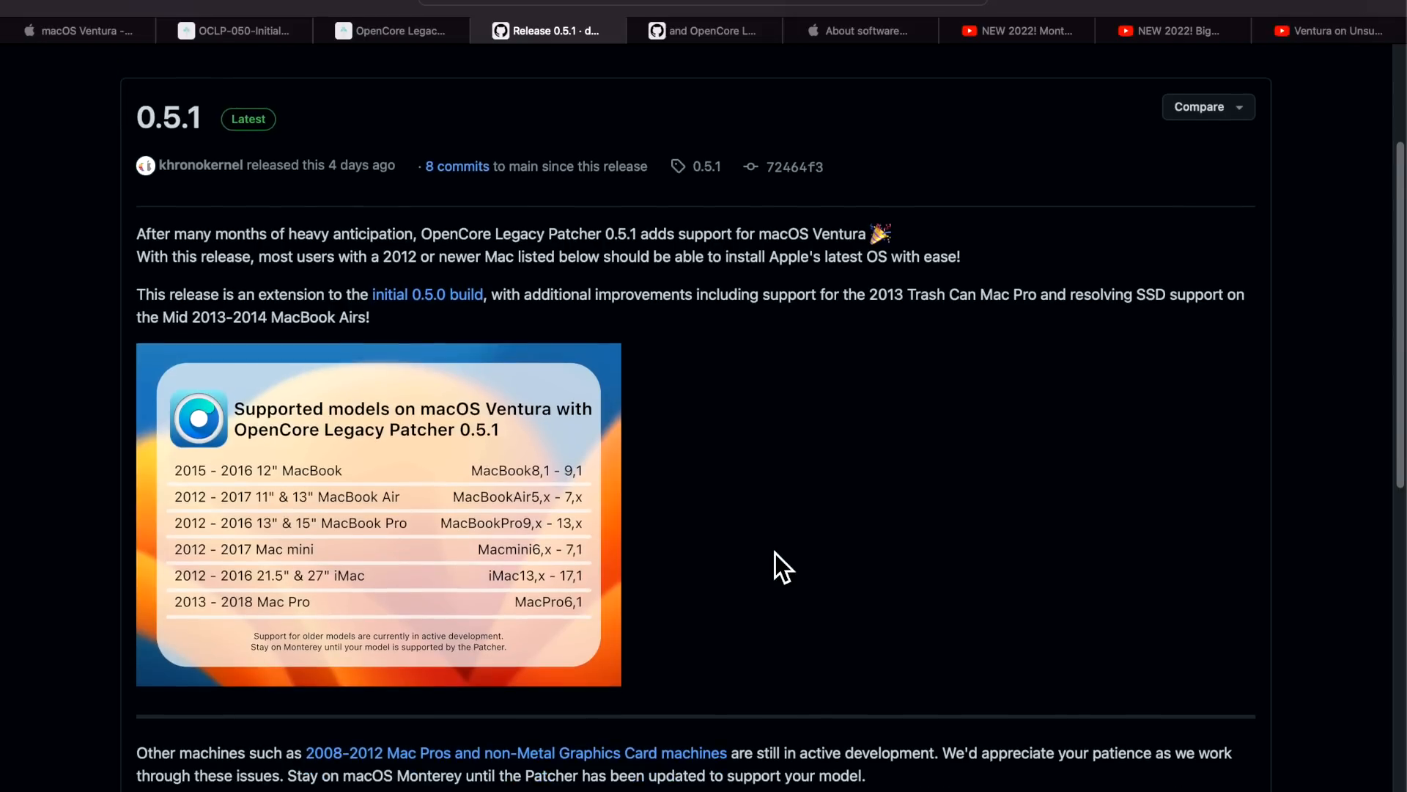
pyautogui.scroll(3, 775, 556)
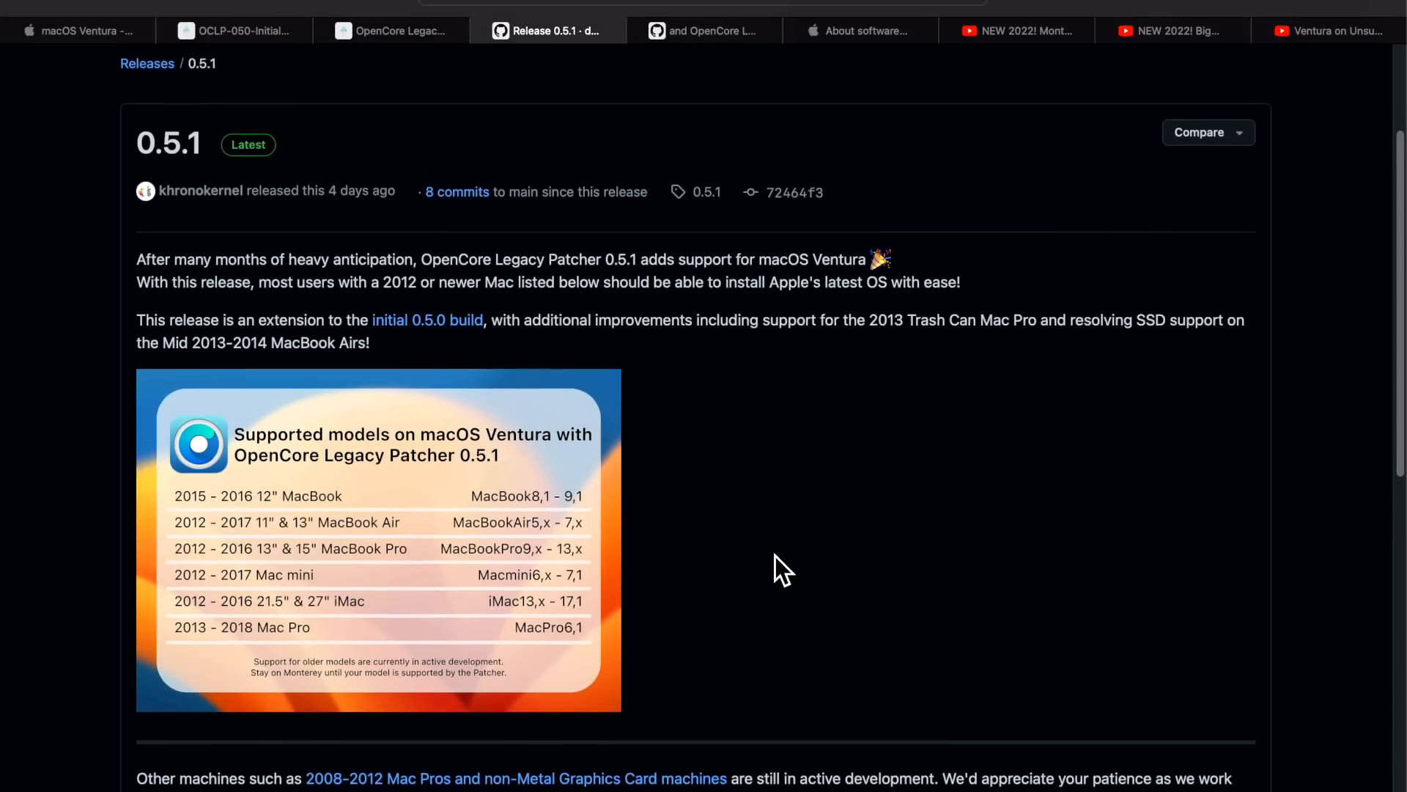
pyautogui.scroll(-1, 776, 555)
pyautogui.scroll(-1, 776, 575)
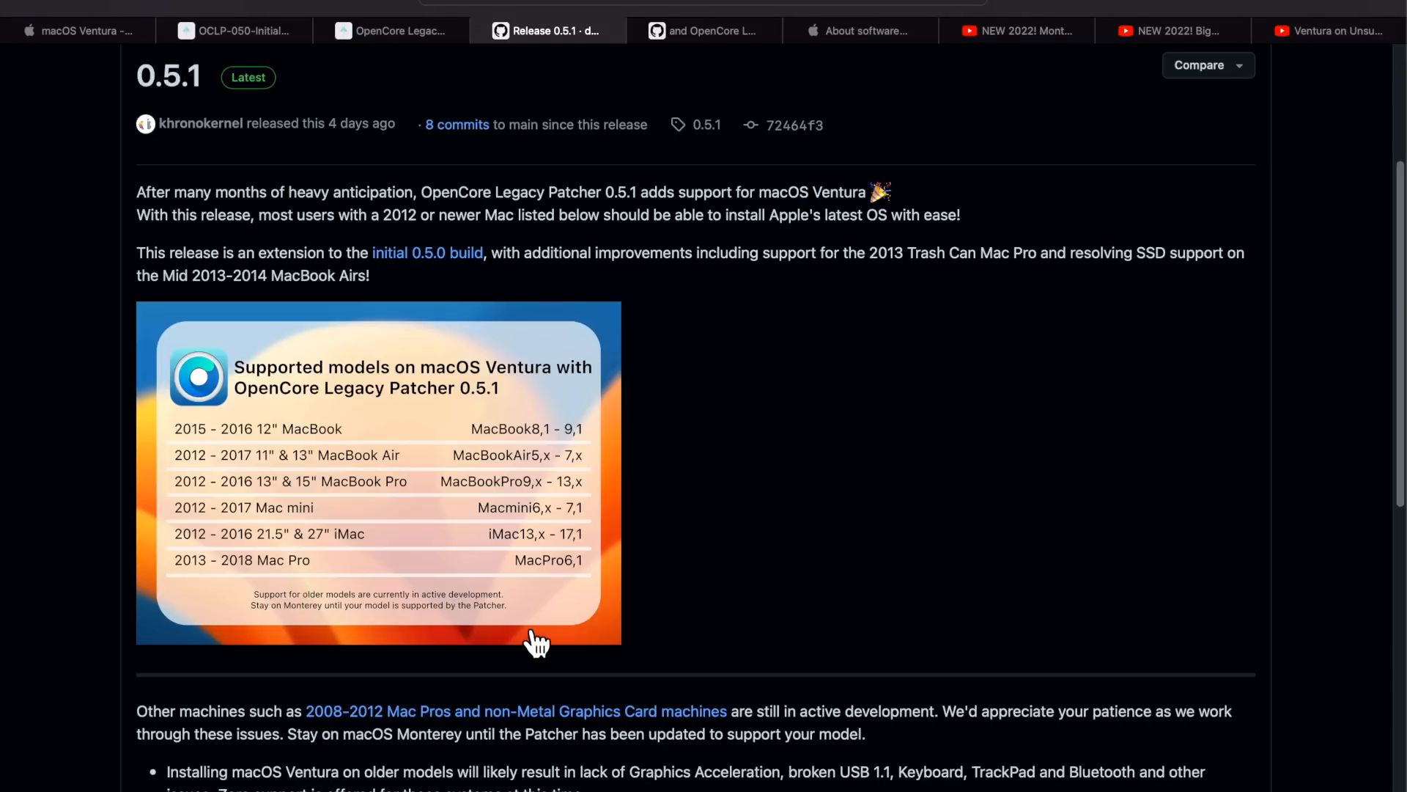
pyautogui.scroll(-5, 582, 615)
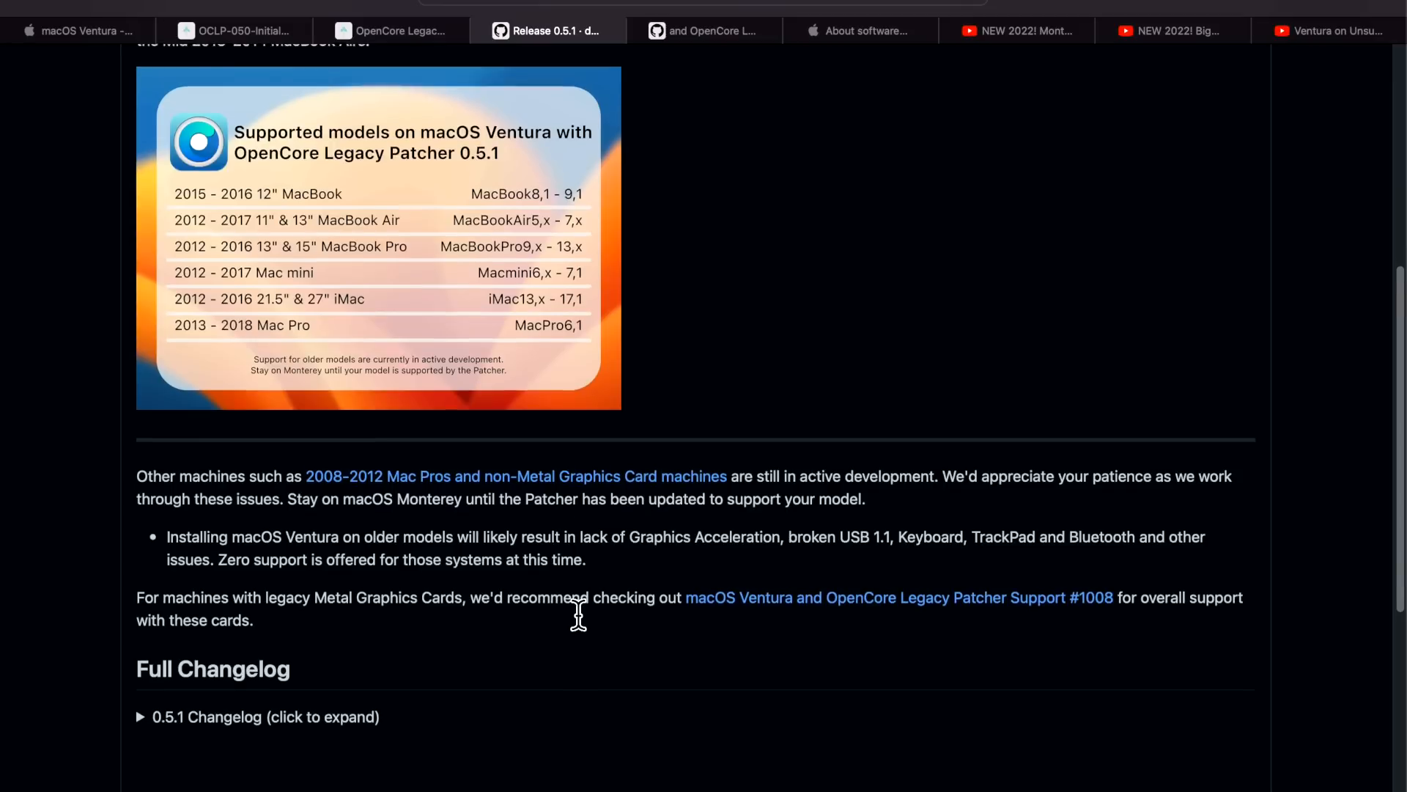
pyautogui.scroll(-3, 578, 610)
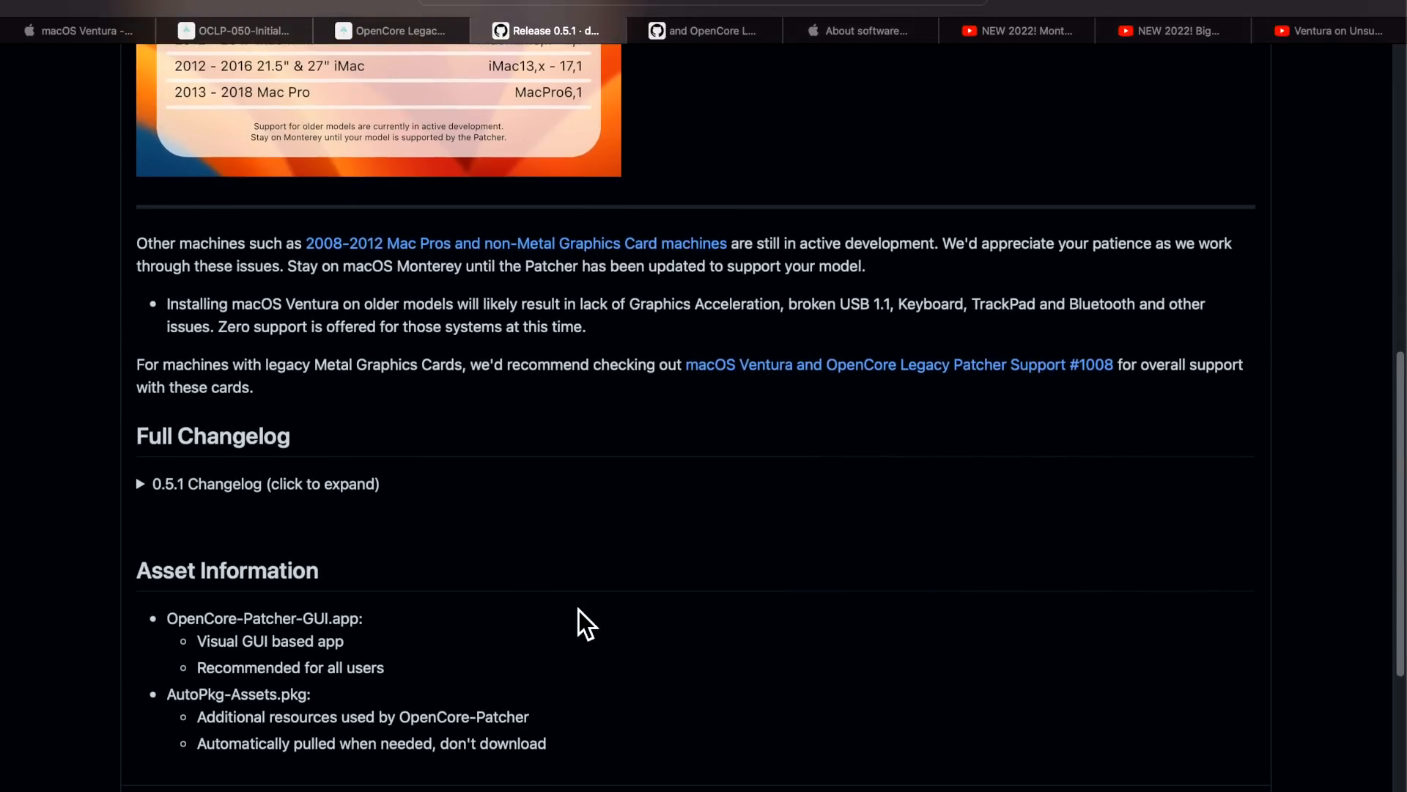
pyautogui.scroll(-2, 578, 610)
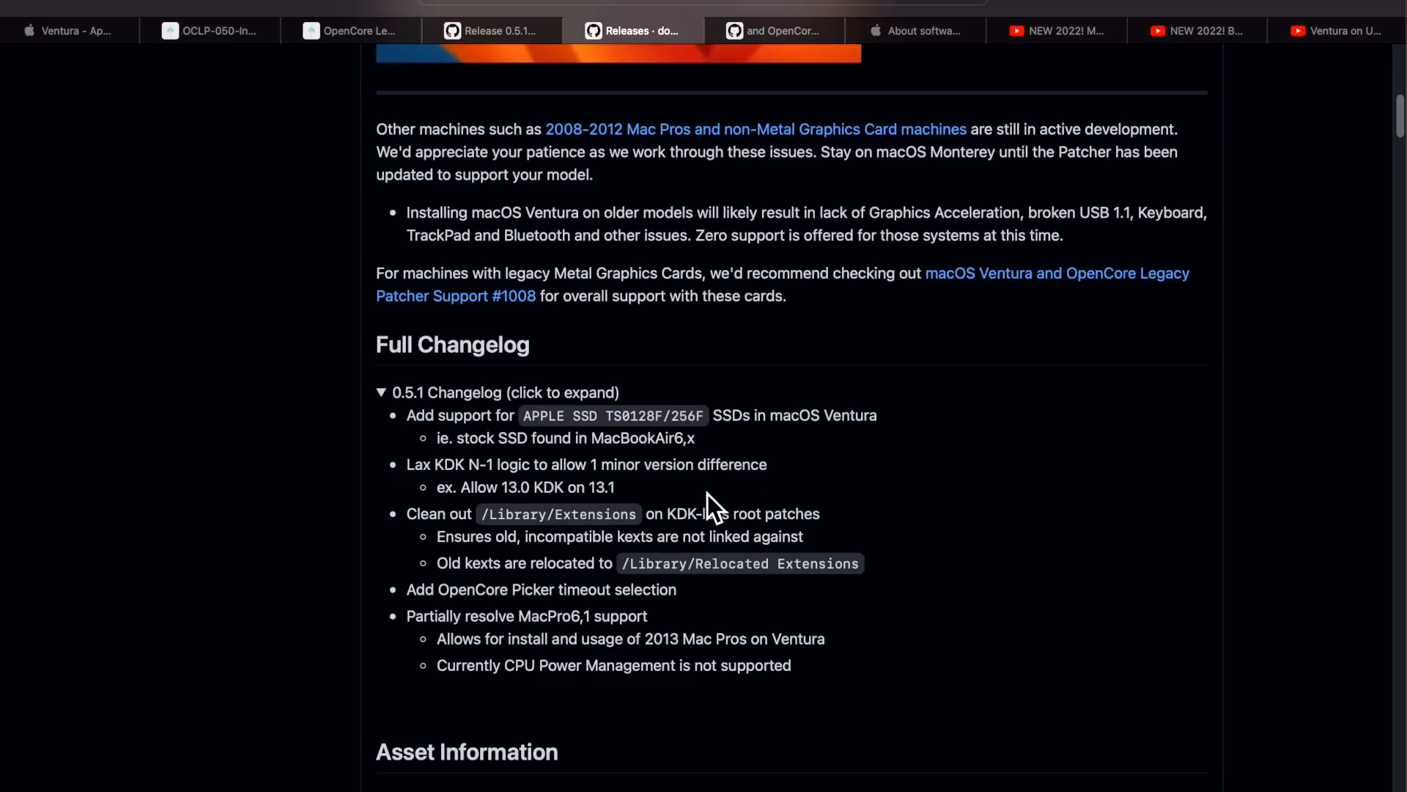
# Highlight the Lax KDK N-1 changelog entry and its example, then clear the selection
pyautogui.moveTo(615, 487); pyautogui.dragTo(389, 469)
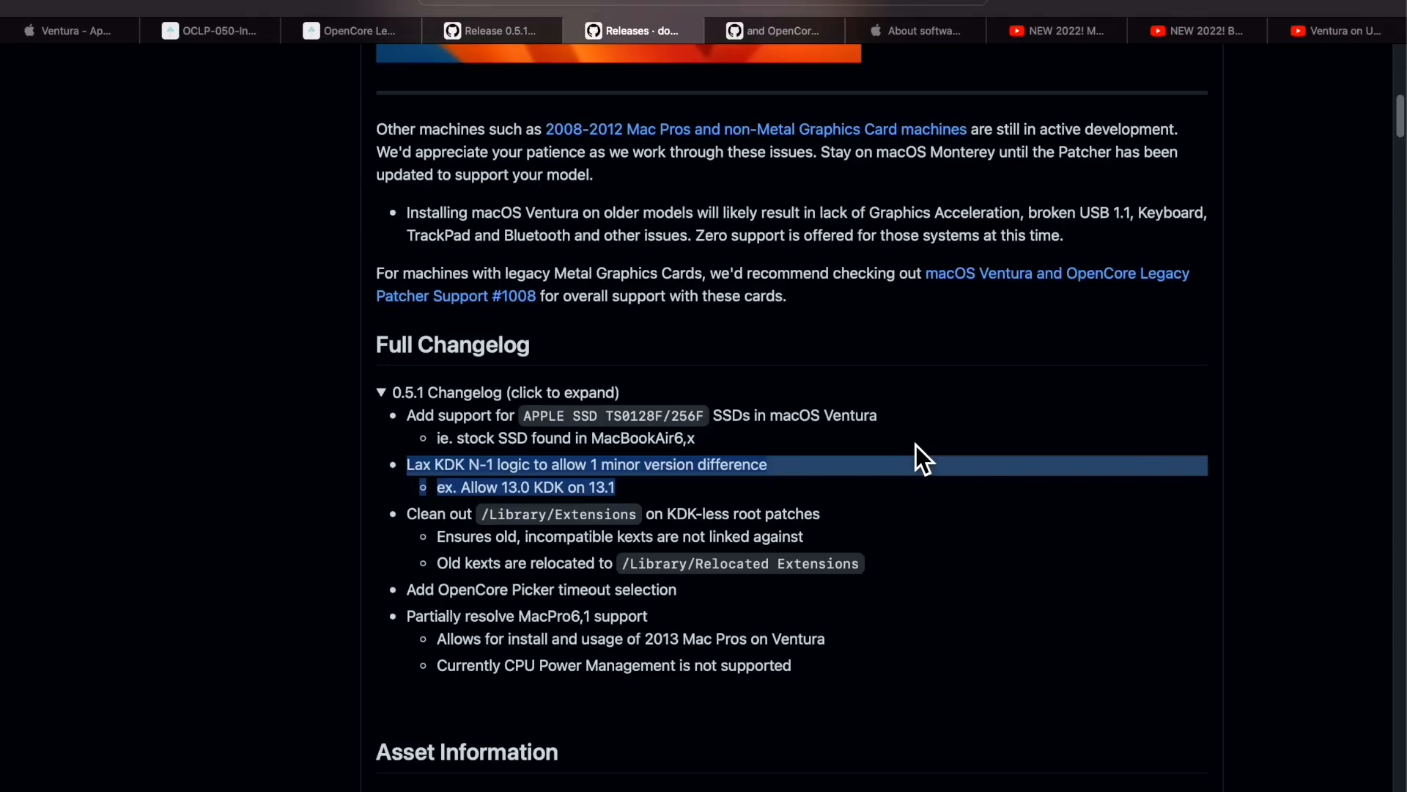
pyautogui.click(636, 480)
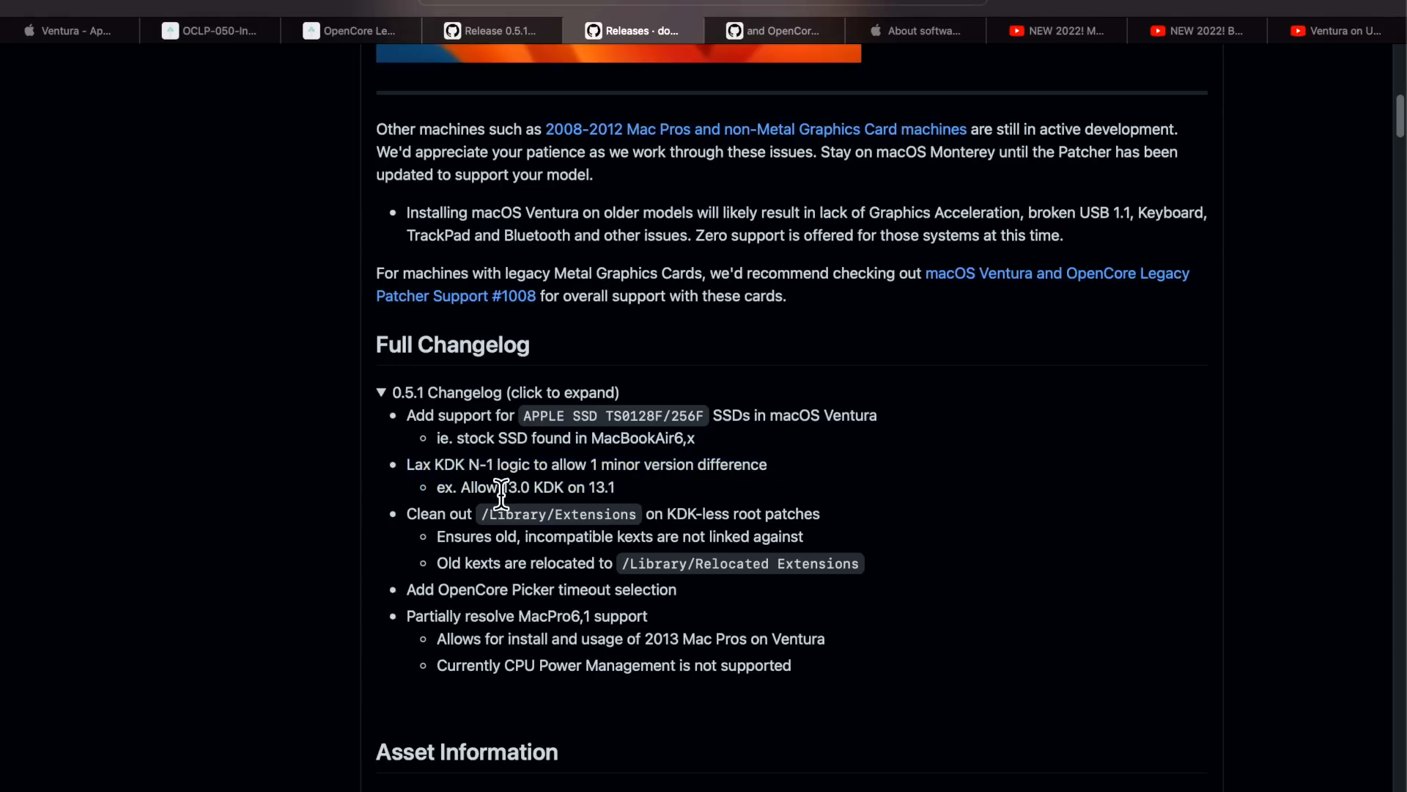
pyautogui.click(623, 491)
pyautogui.moveTo(625, 489); pyautogui.dragTo(398, 481)
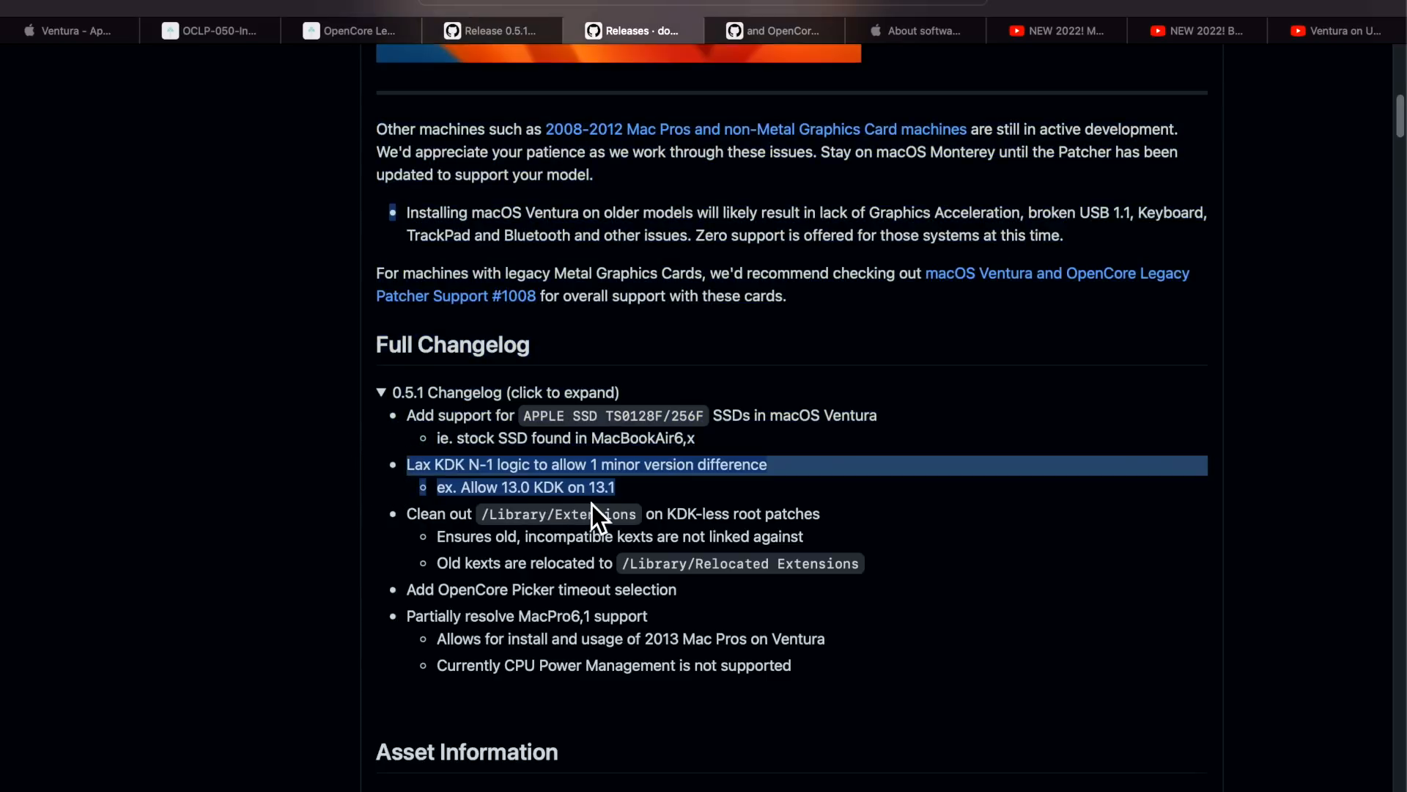
pyautogui.click(665, 486)
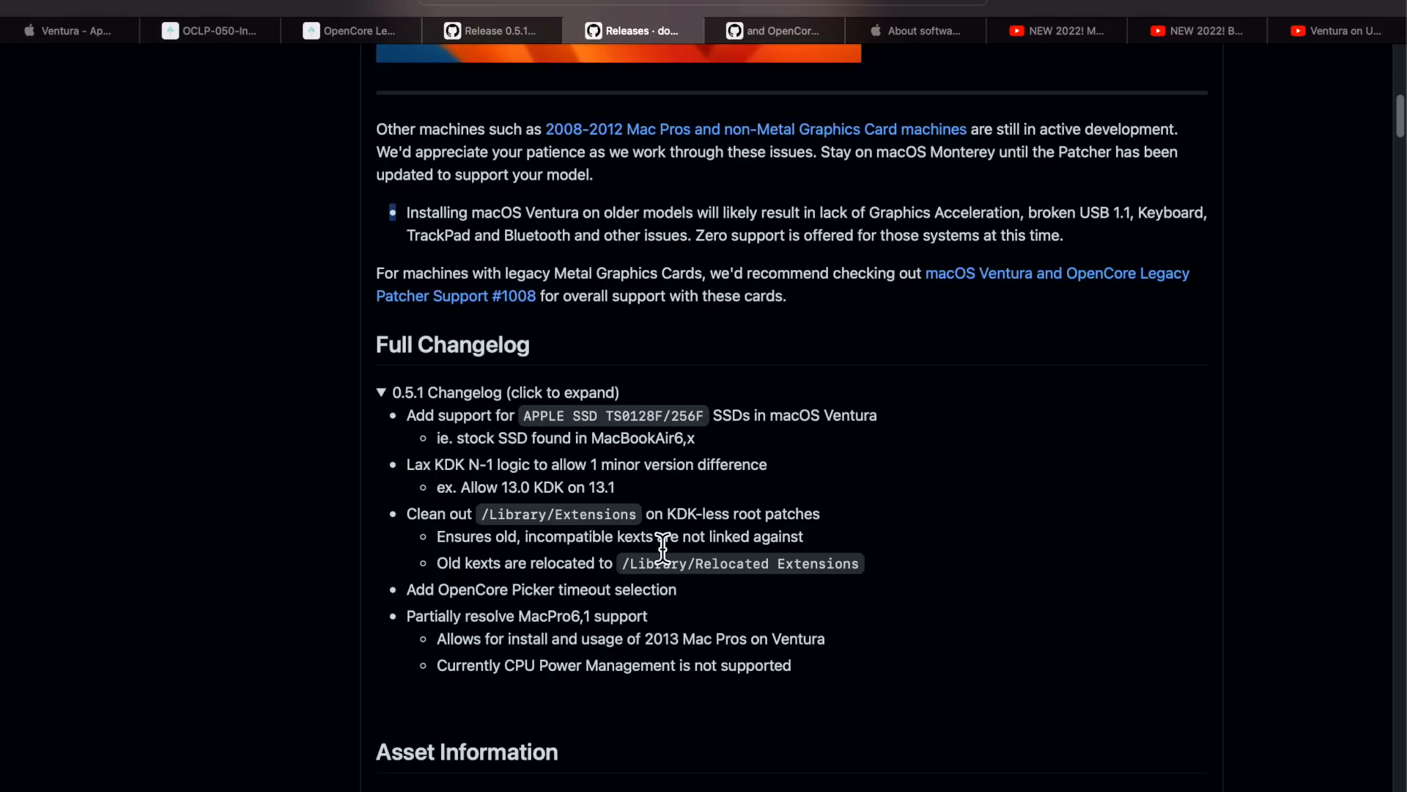
# Highlight the 'Add OpenCore Picker timeout selection' changelog entry further down
pyautogui.scroll(-2, 544, 575)
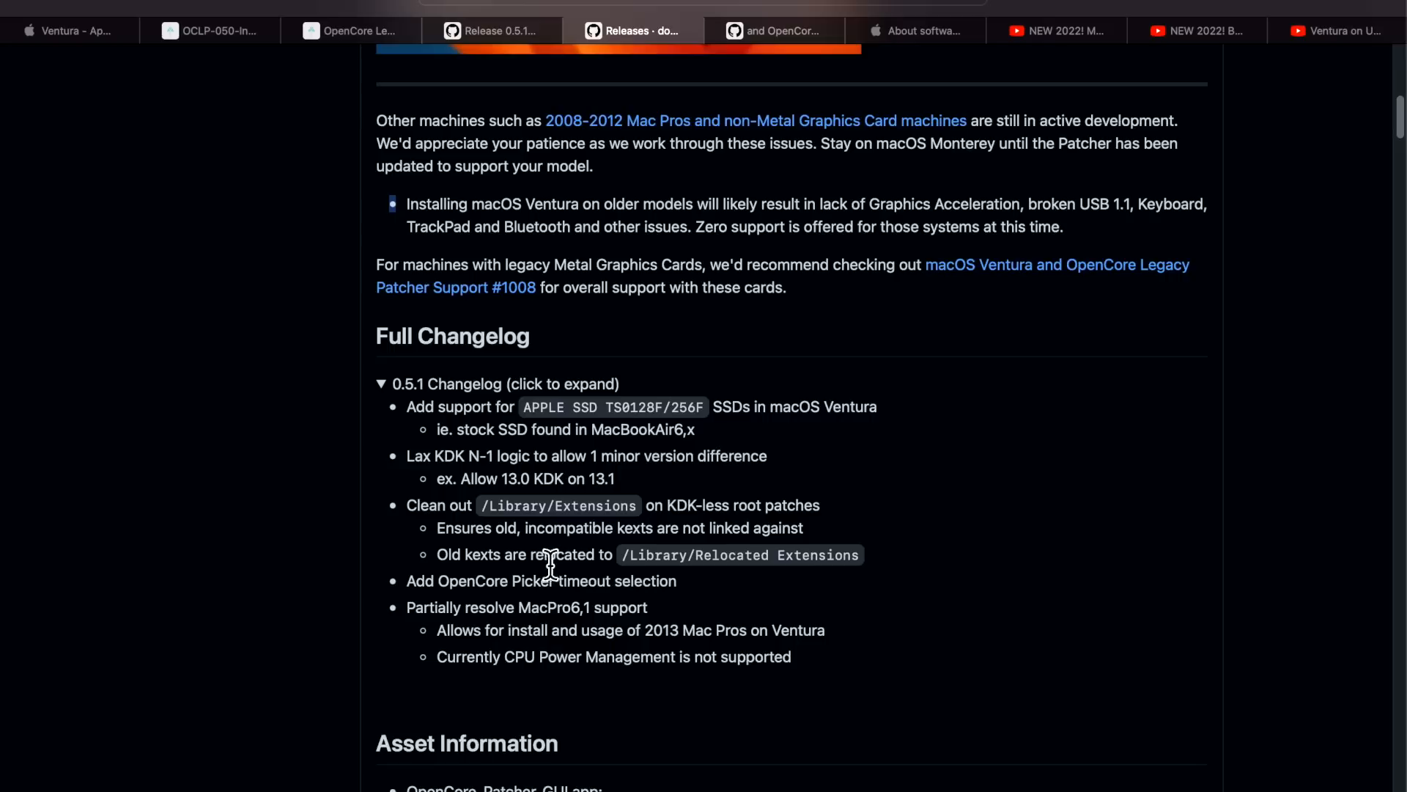
pyautogui.scroll(-1, 633, 575)
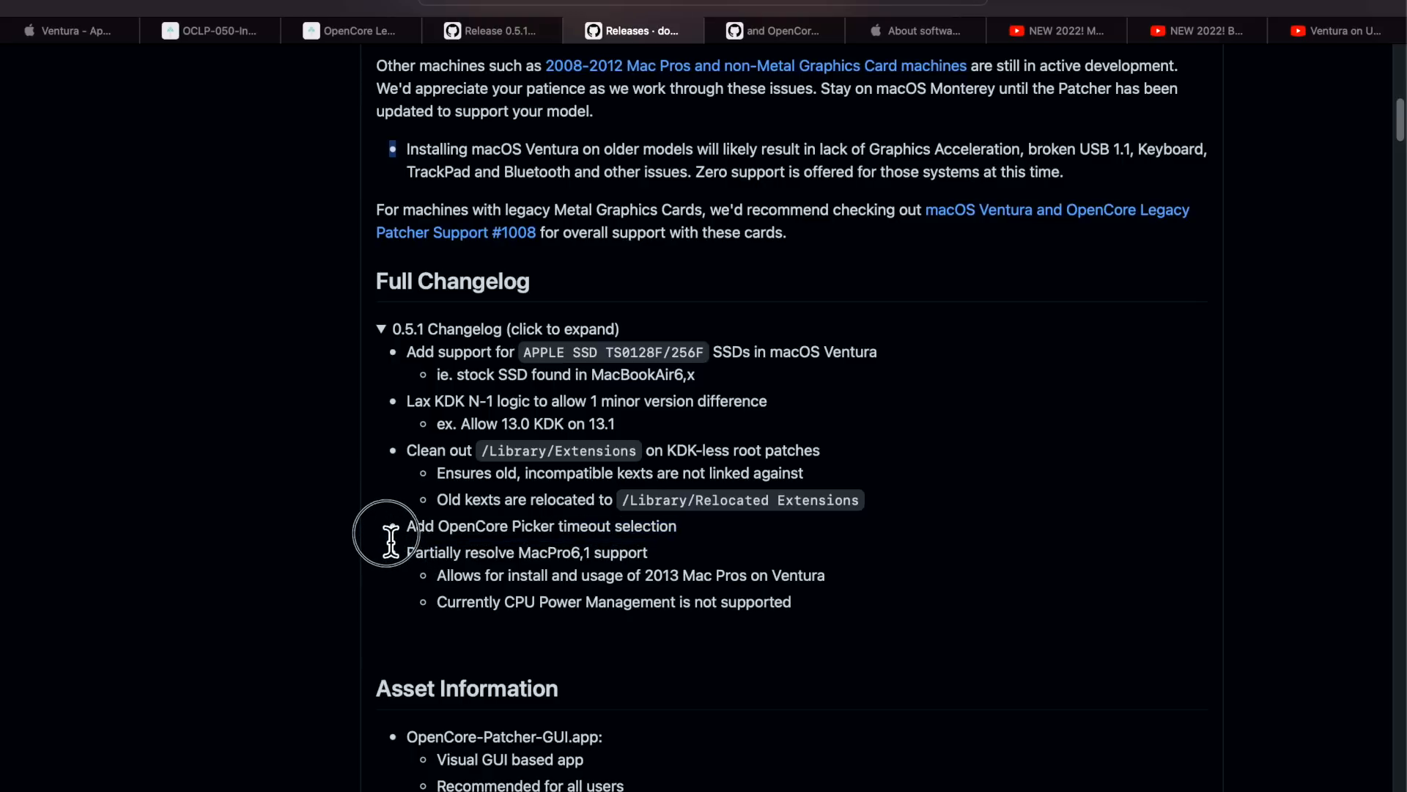
pyautogui.moveTo(392, 540); pyautogui.dragTo(380, 524)
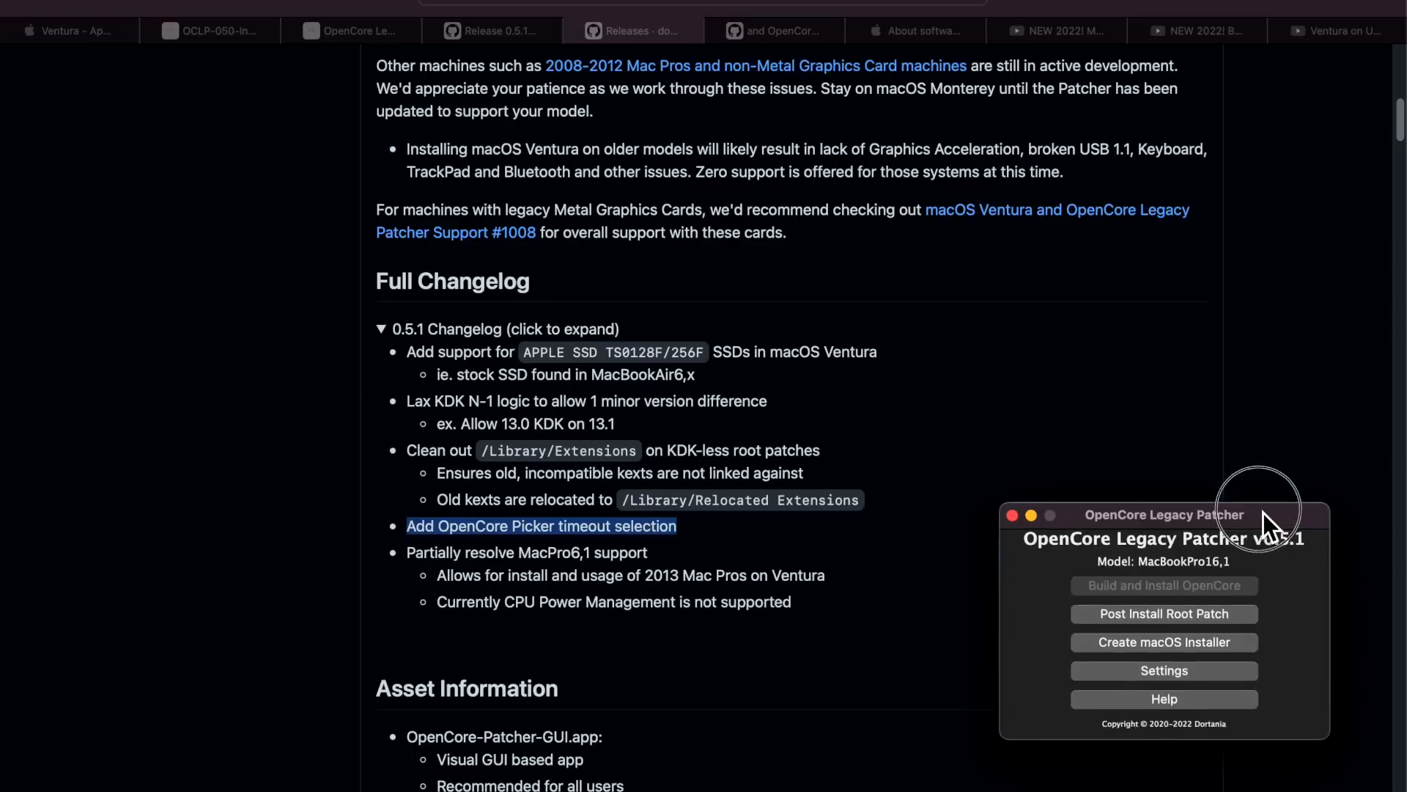
# Raise the patcher's Picker Timeout to 14 in Developer Settings, then highlight the MacPro6,1 changelog notes
pyautogui.moveTo(1263, 531); pyautogui.dragTo(1079, 406)
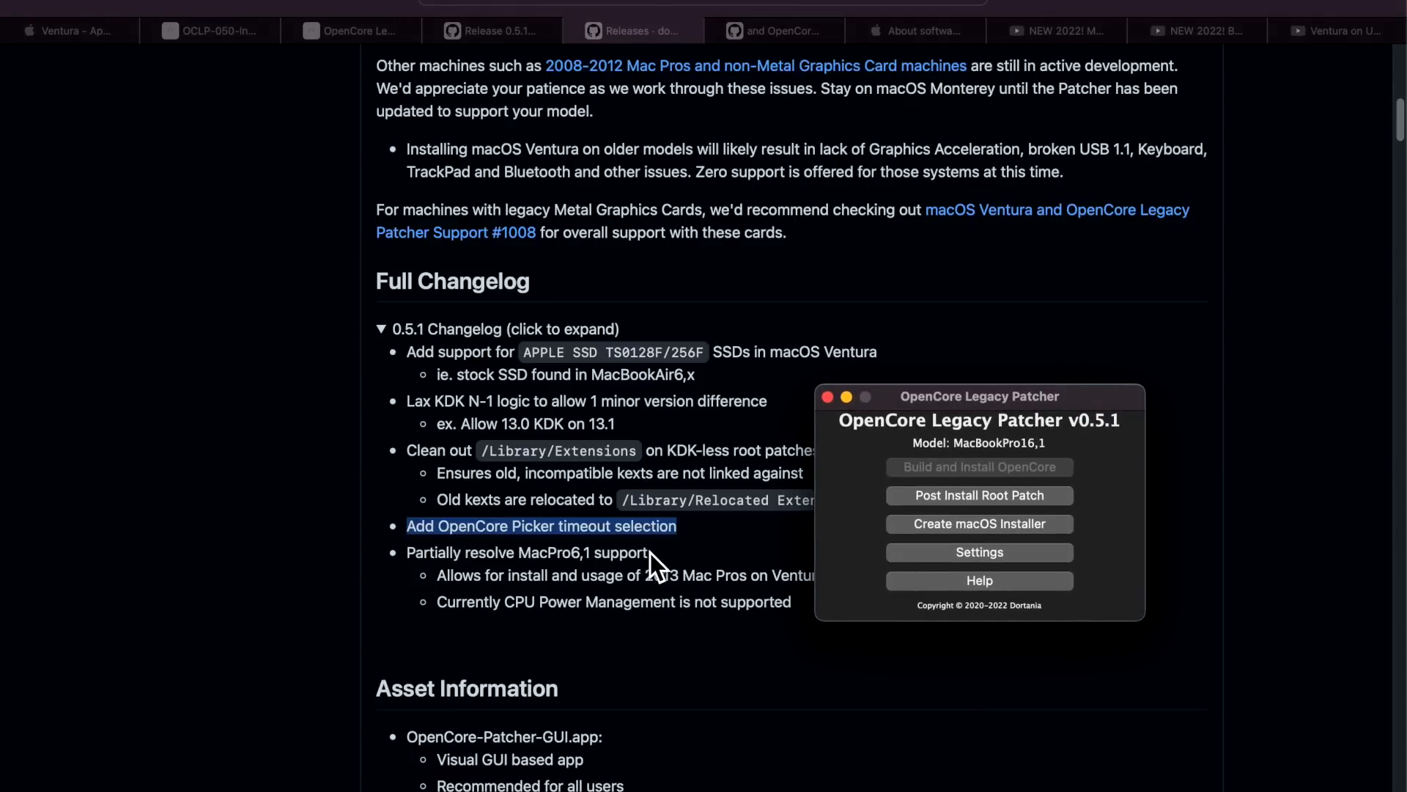
pyautogui.click(1012, 559)
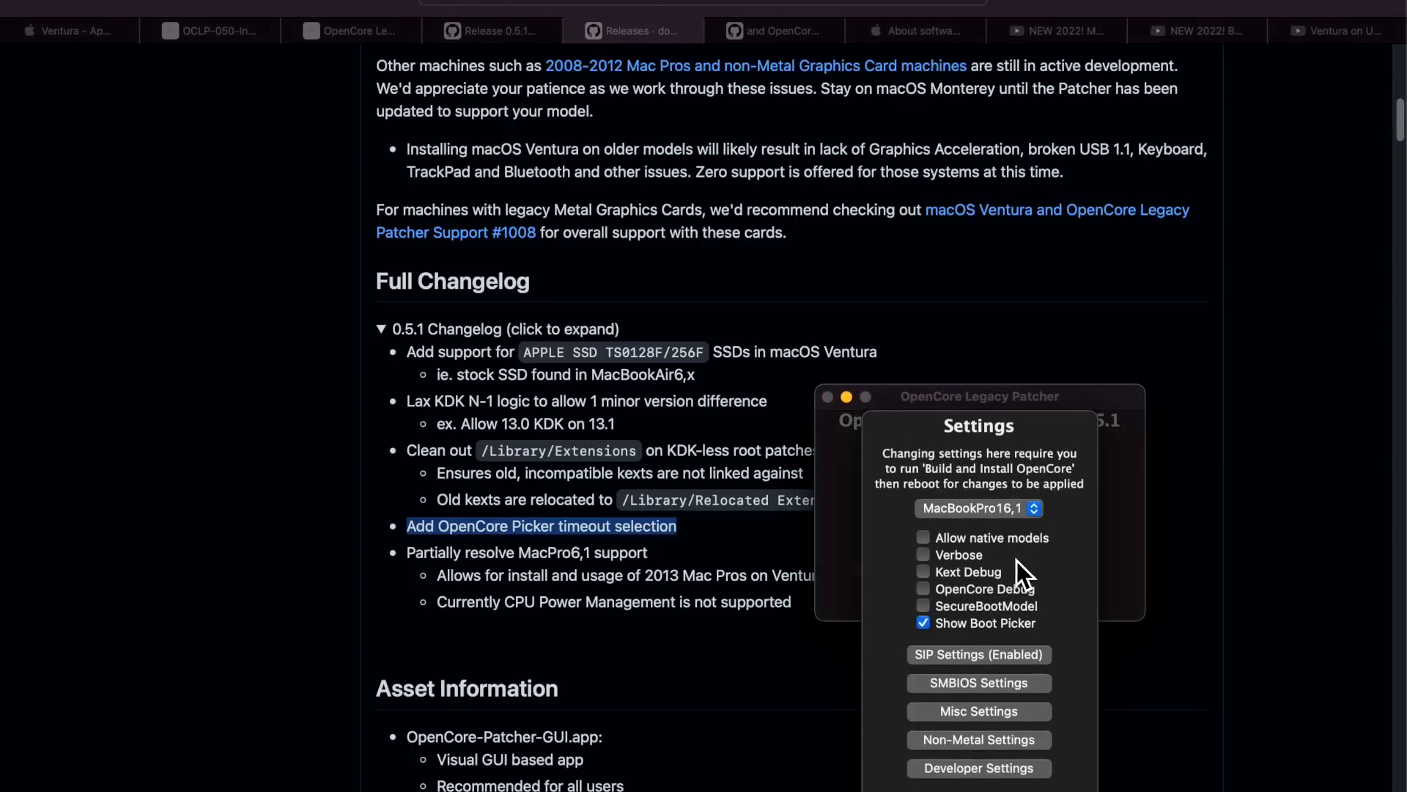
pyautogui.click(1011, 762)
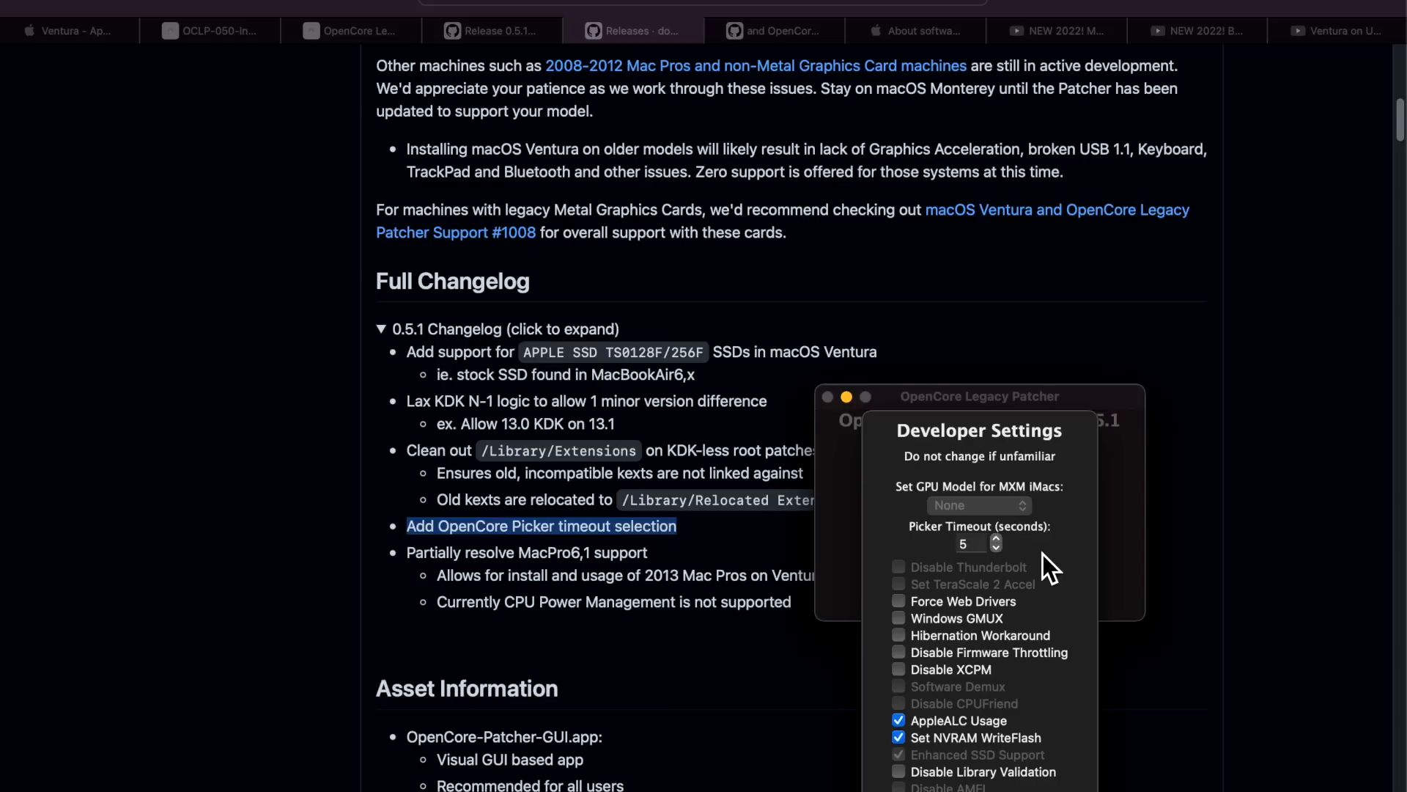
pyautogui.click(1000, 540)
pyautogui.click(1002, 542)
pyautogui.click(1001, 542)
pyautogui.click(1001, 542)
pyautogui.click(776, 695)
pyautogui.moveTo(796, 598); pyautogui.dragTo(414, 573)
# Clear the changelog highlight and bring forward Software Update offering macOS Ventura 13.0
pyautogui.click(792, 597)
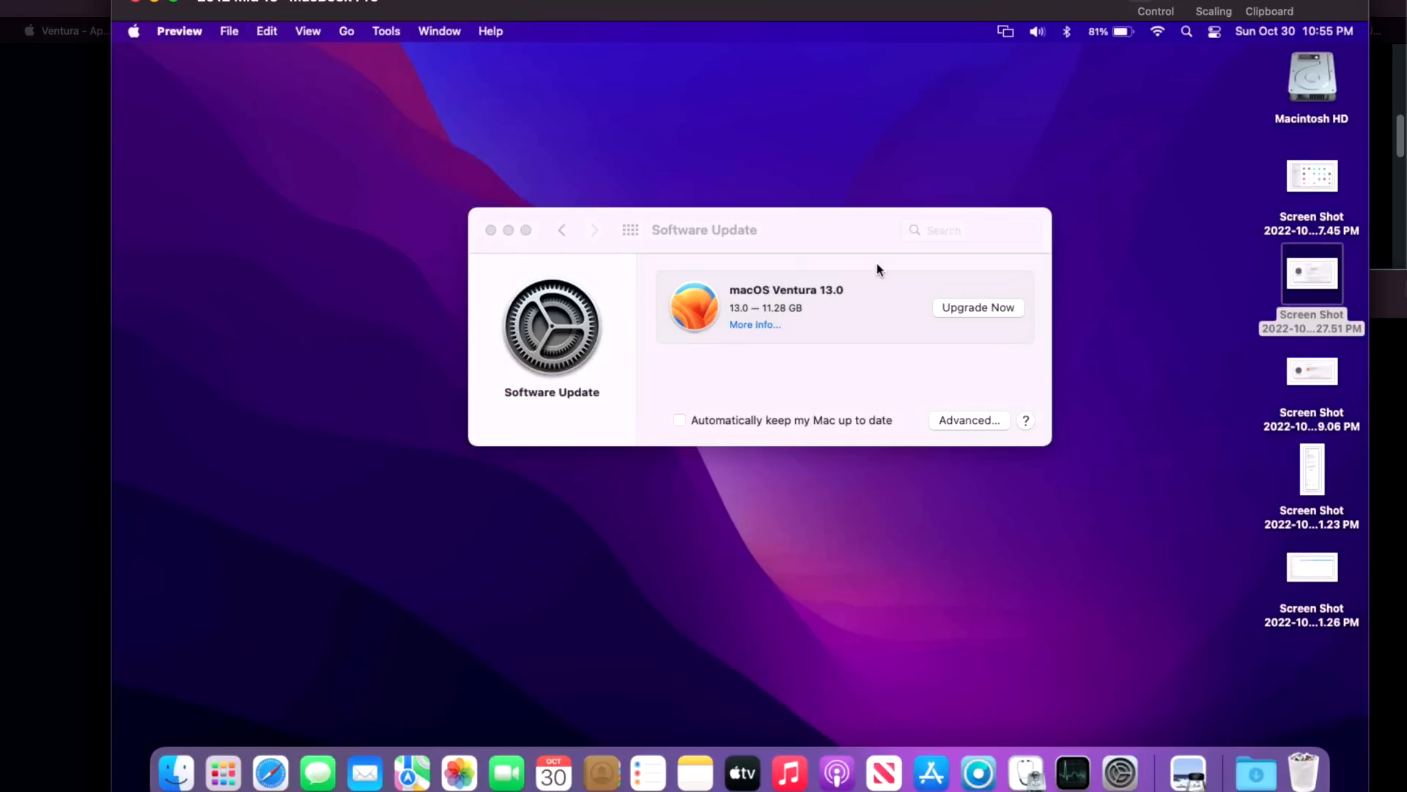
pyautogui.click(825, 239)
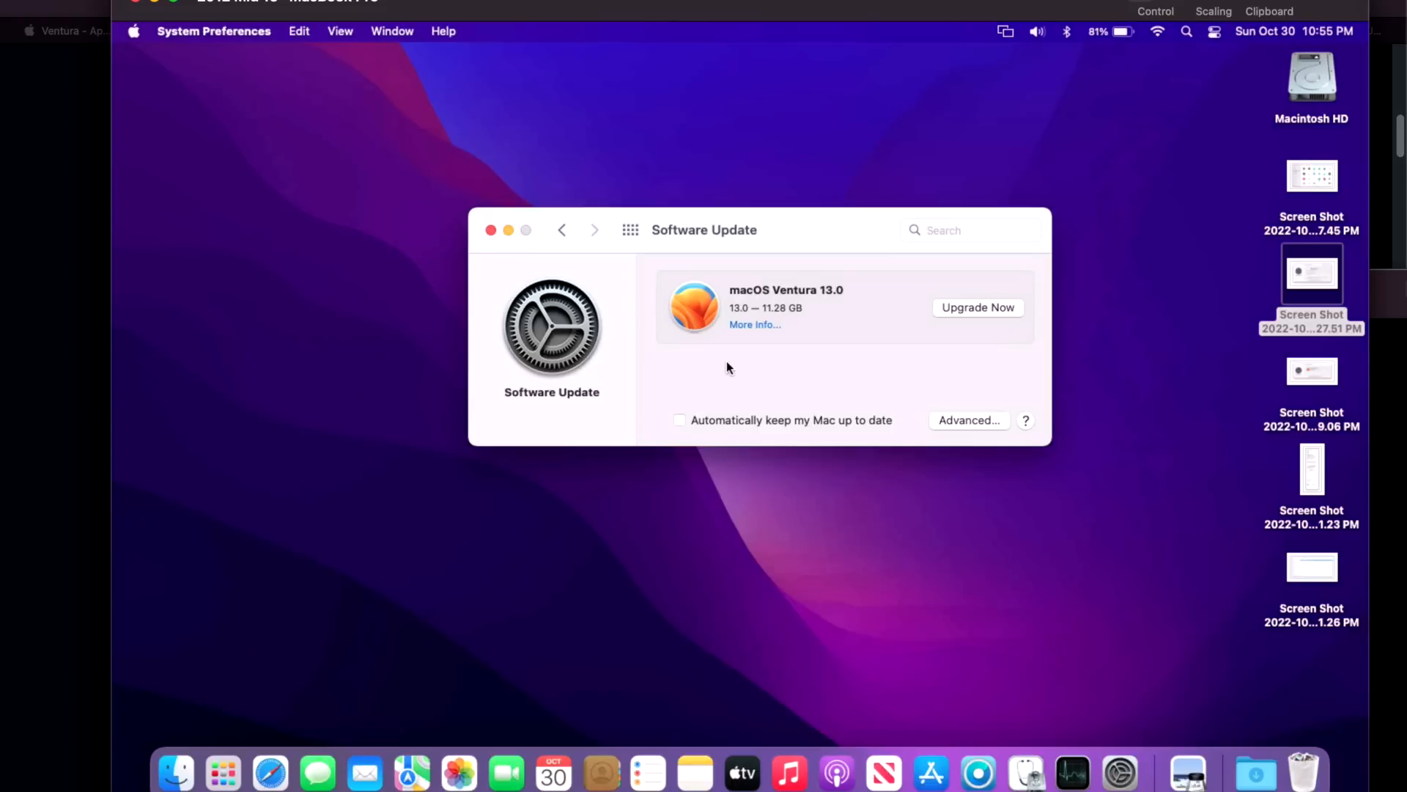
# View the Software Update screenshot, then close it to show the live Ventura 13.0 (11.28 GB) offer
pyautogui.doubleClick(1311, 279)
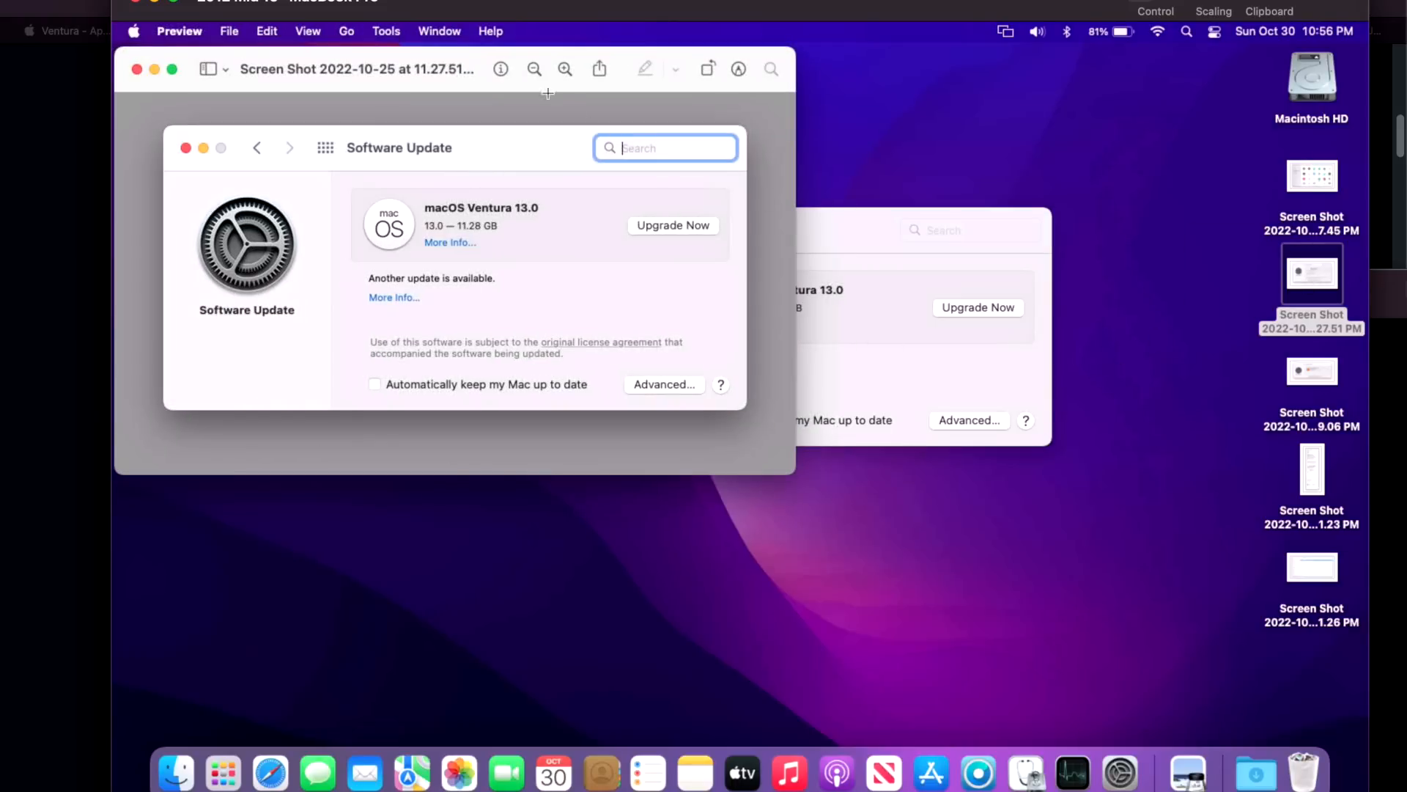
pyautogui.moveTo(517, 74); pyautogui.dragTo(749, 185)
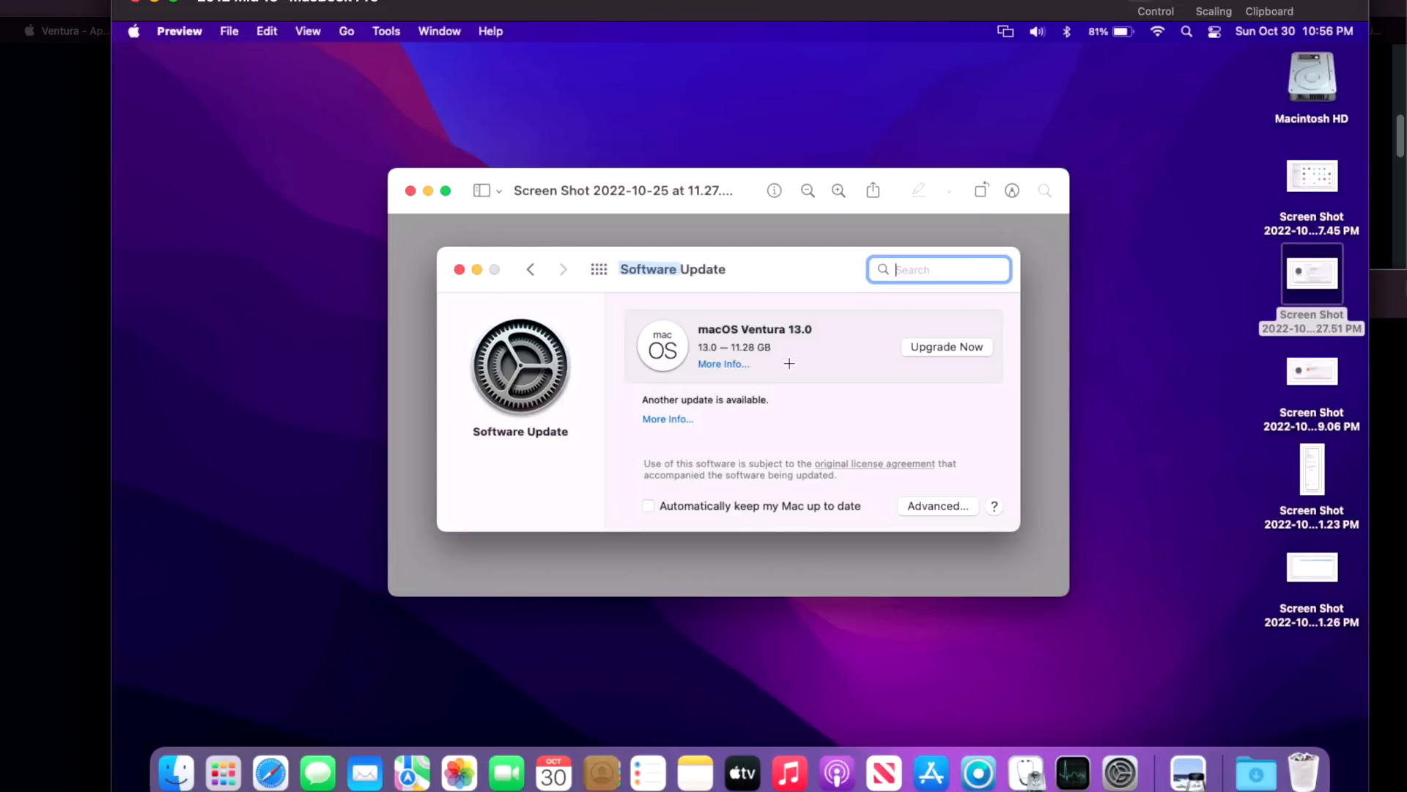
pyautogui.click(409, 191)
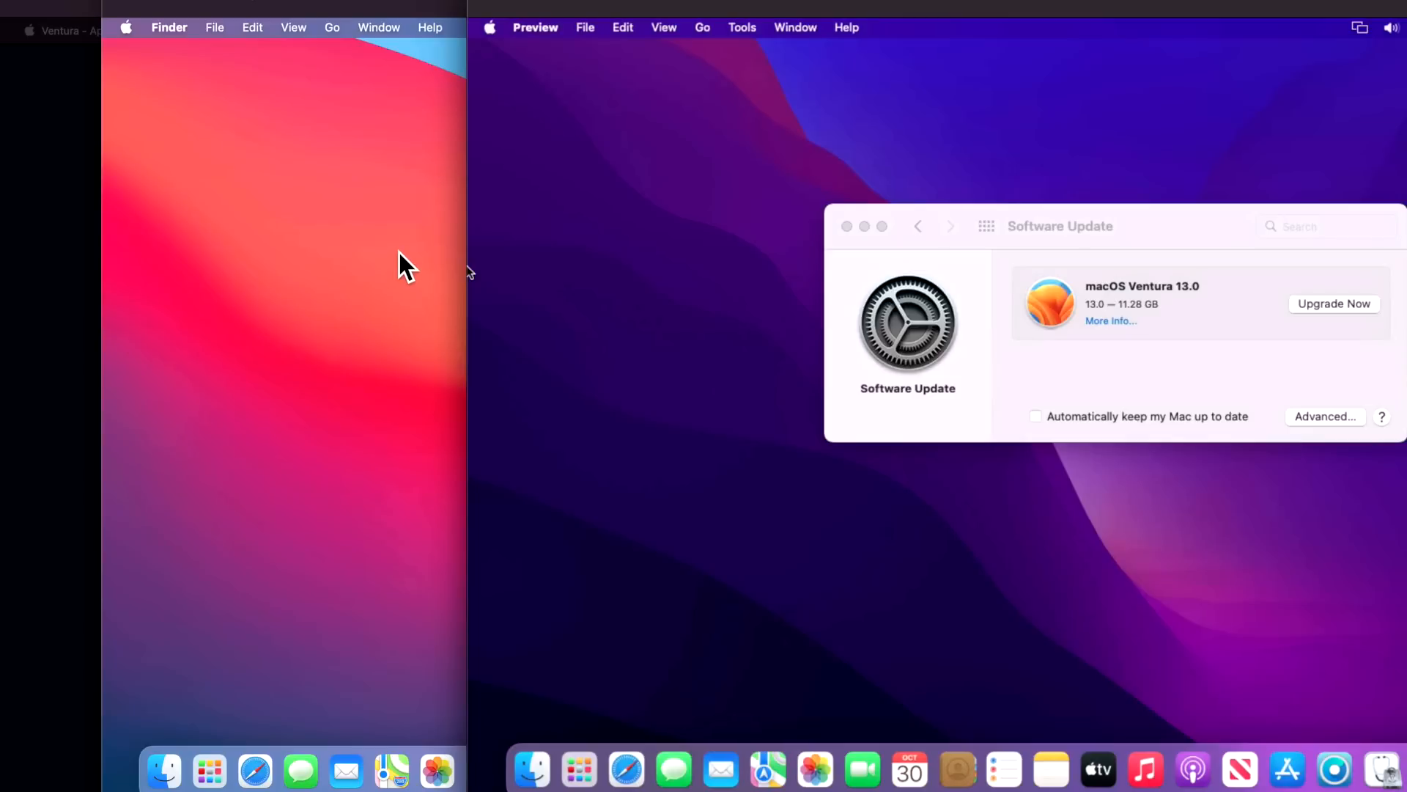
# Switch to the Big Sur machine's Safari and open the patcher's GitHub repository from its website
pyautogui.click(255, 781)
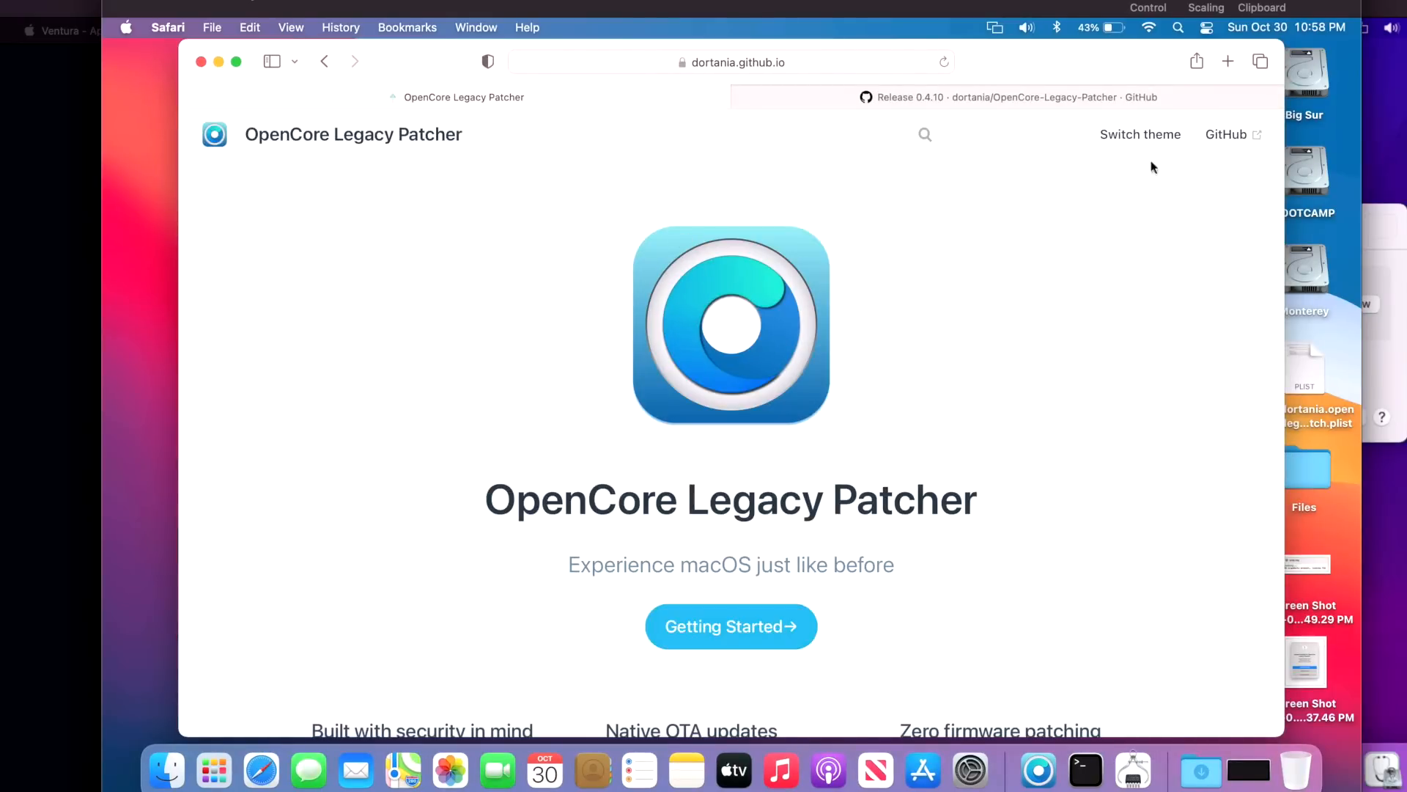
pyautogui.click(1232, 133)
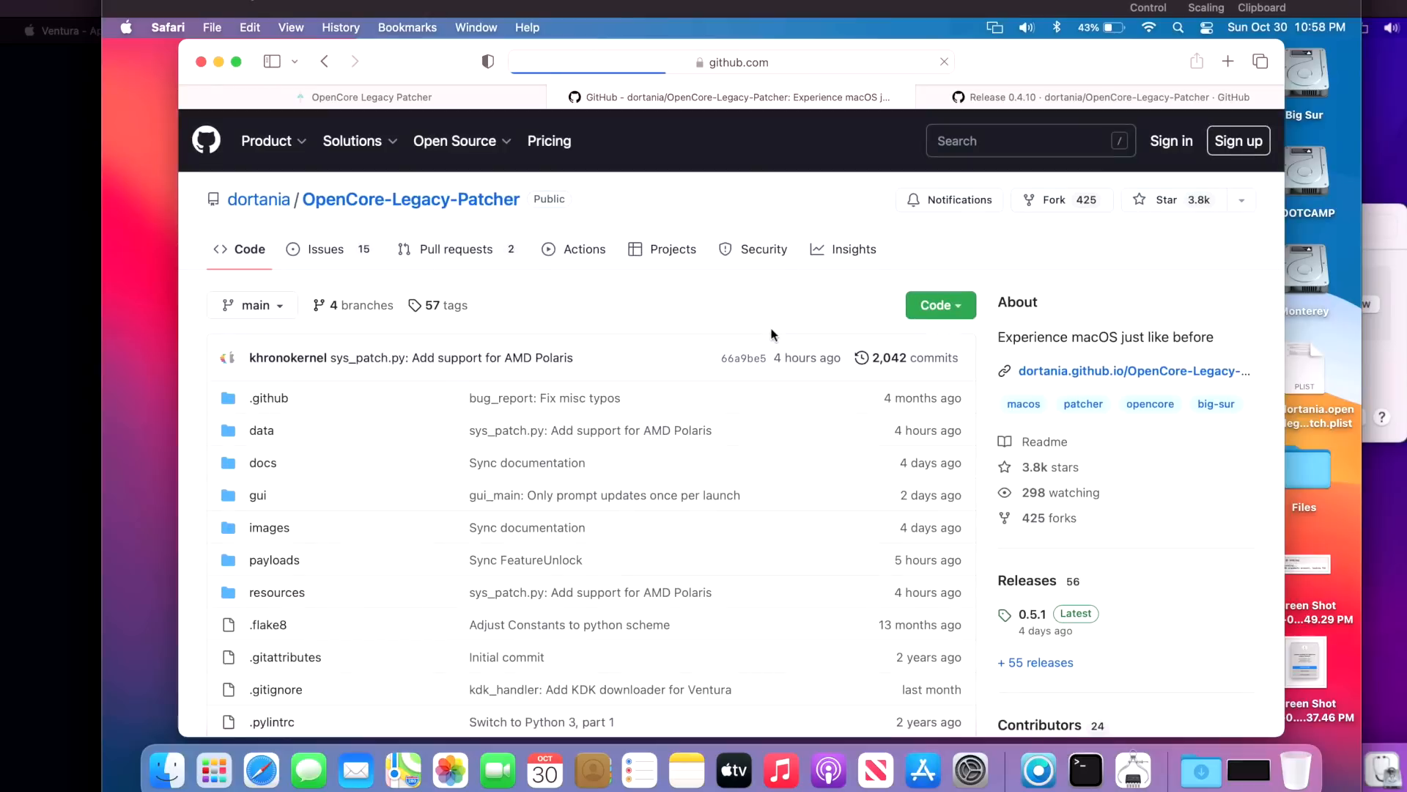
# Open the 0.5.1 release page from the repository
pyautogui.click(1032, 616)
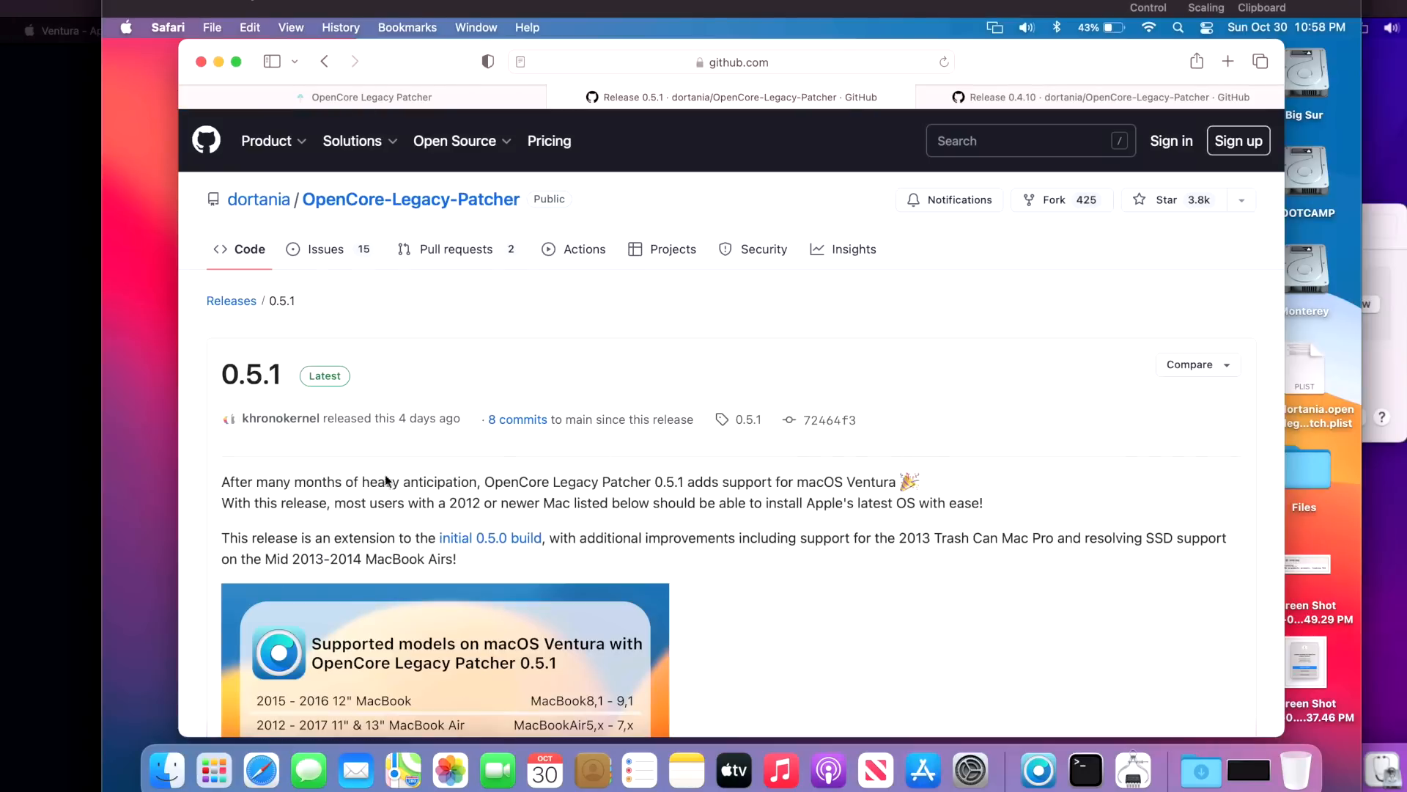
pyautogui.scroll(-3, 682, 519)
pyautogui.scroll(3, 683, 517)
# Scroll through the Releases list back to 0.4.11, then minimize Safari to reveal the desktop
pyautogui.click(233, 302)
pyautogui.scroll(-15, 688, 429)
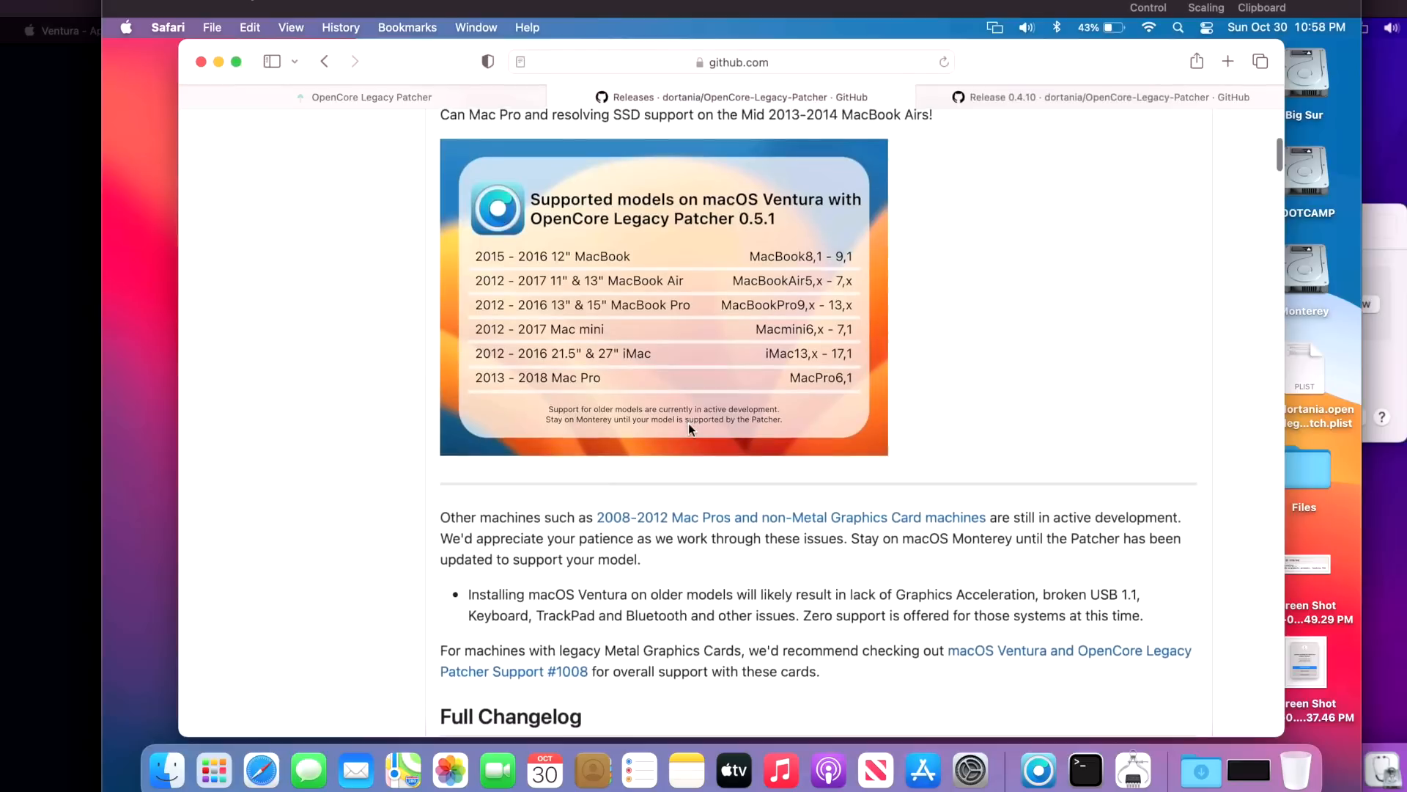
pyautogui.scroll(-10, 688, 428)
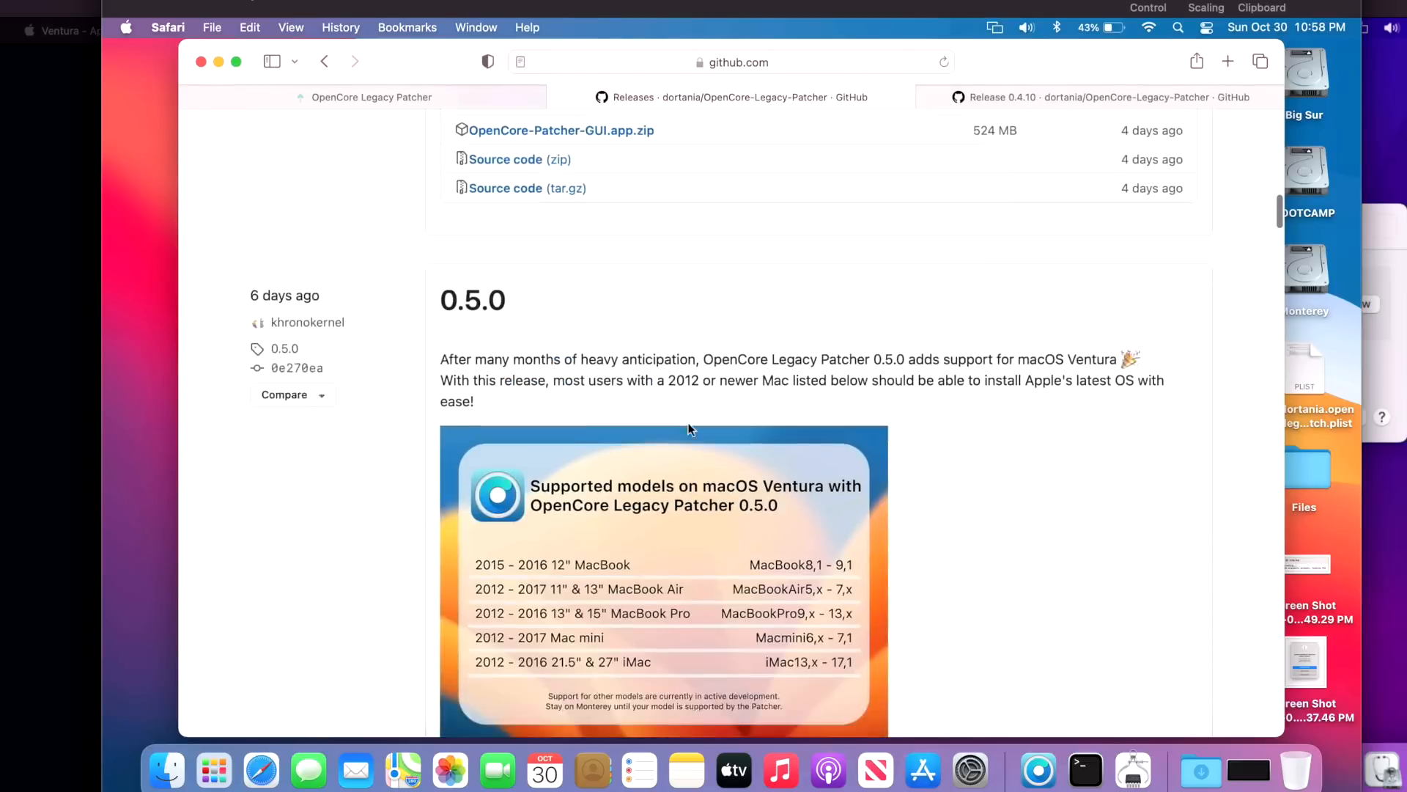
pyautogui.scroll(-10, 688, 429)
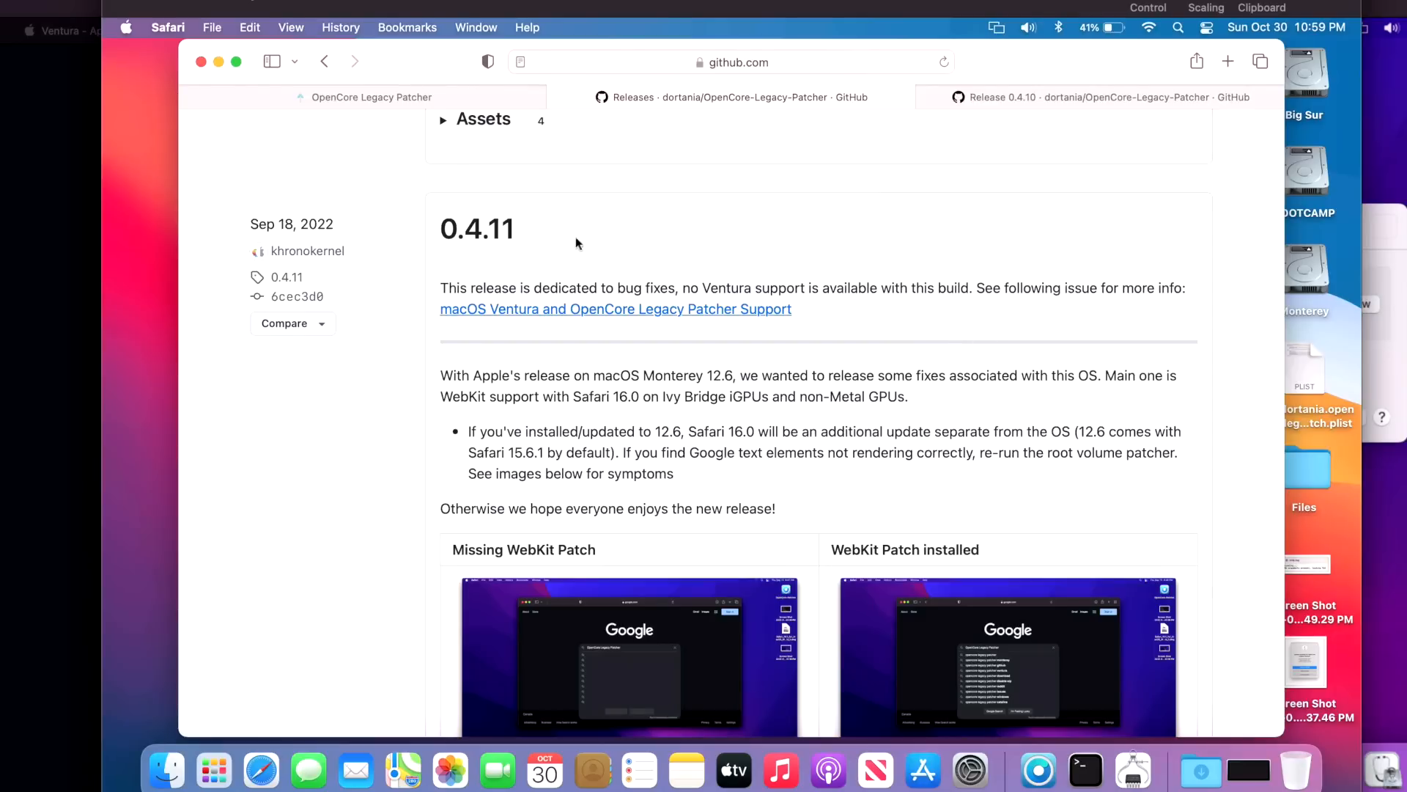
pyautogui.click(219, 63)
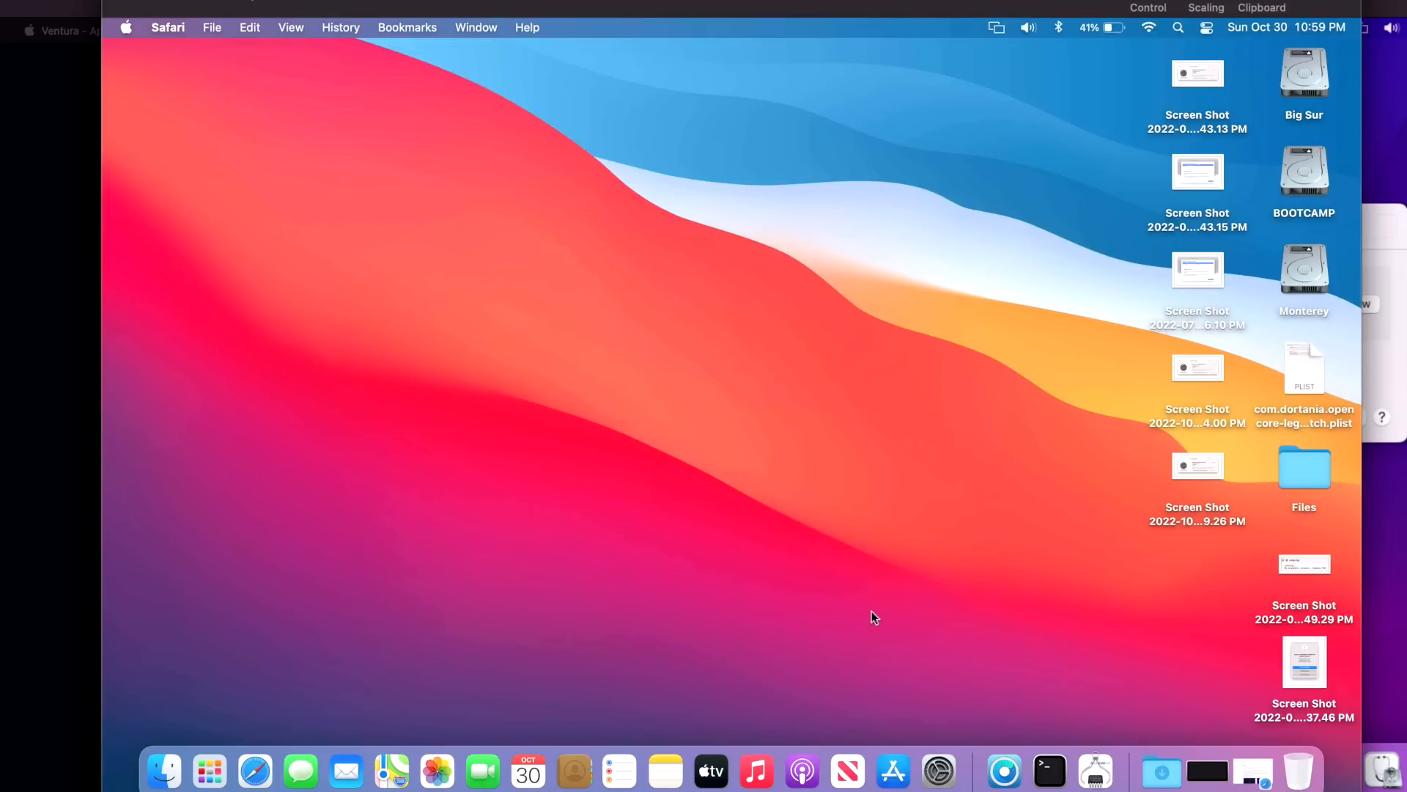
# Launch OpenCore Legacy Patcher 0.4.10 and follow its update prompt to the 0.5.1 GitHub release
pyautogui.click(1002, 769)
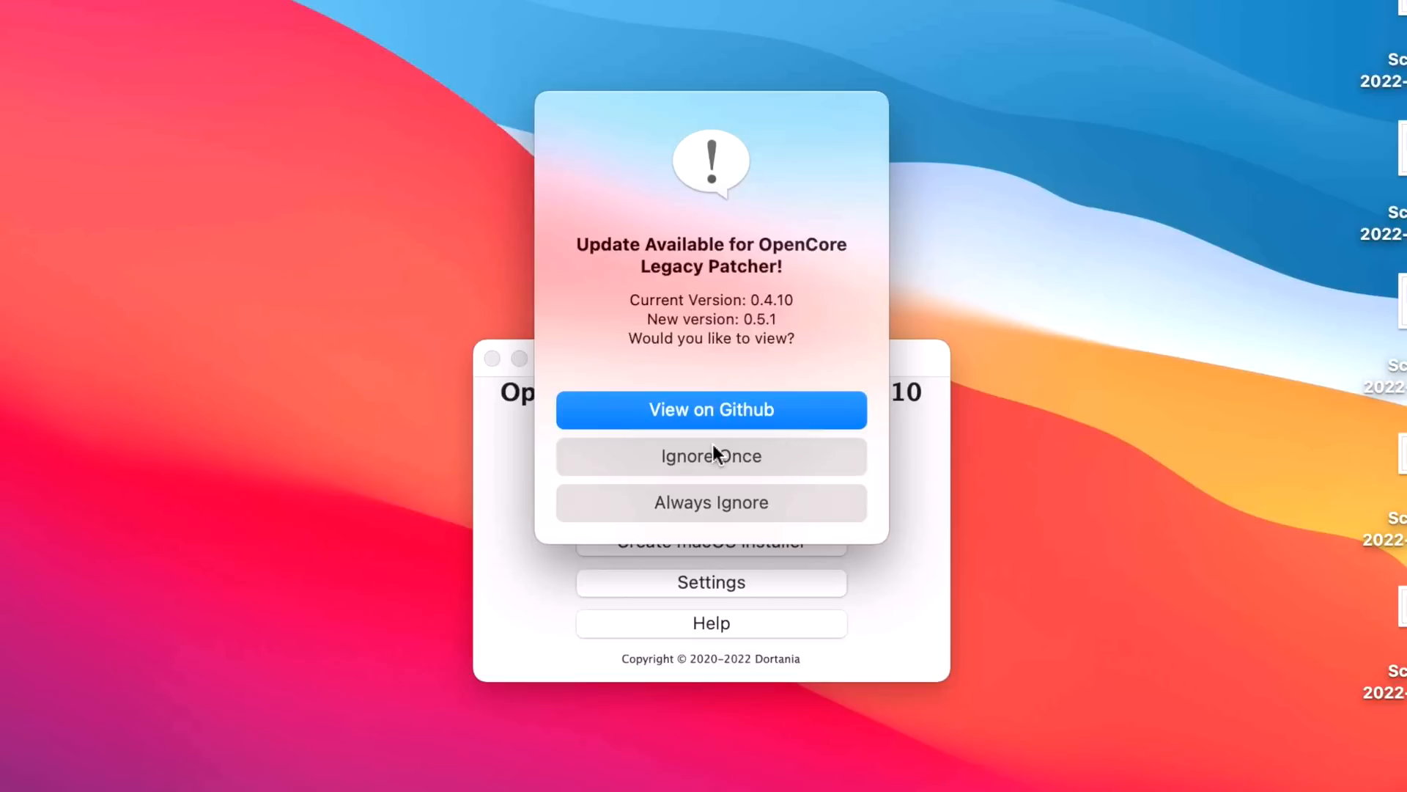
pyautogui.click(725, 409)
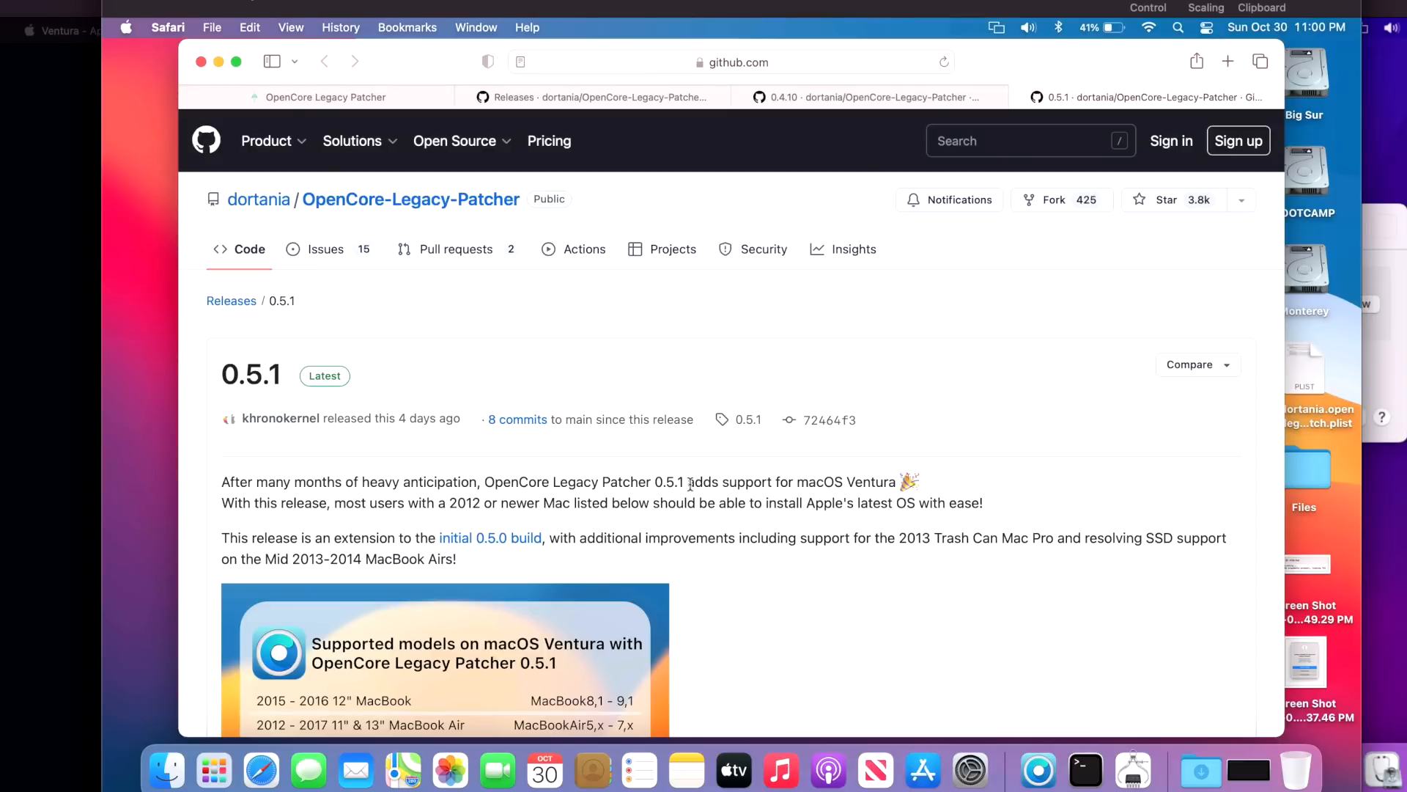
# Download OpenCore-Patcher-GUI.app.zip from the 0.5.1 Assets, then bring the patcher window forward
pyautogui.scroll(-5, 619, 487)
pyautogui.scroll(-6, 619, 488)
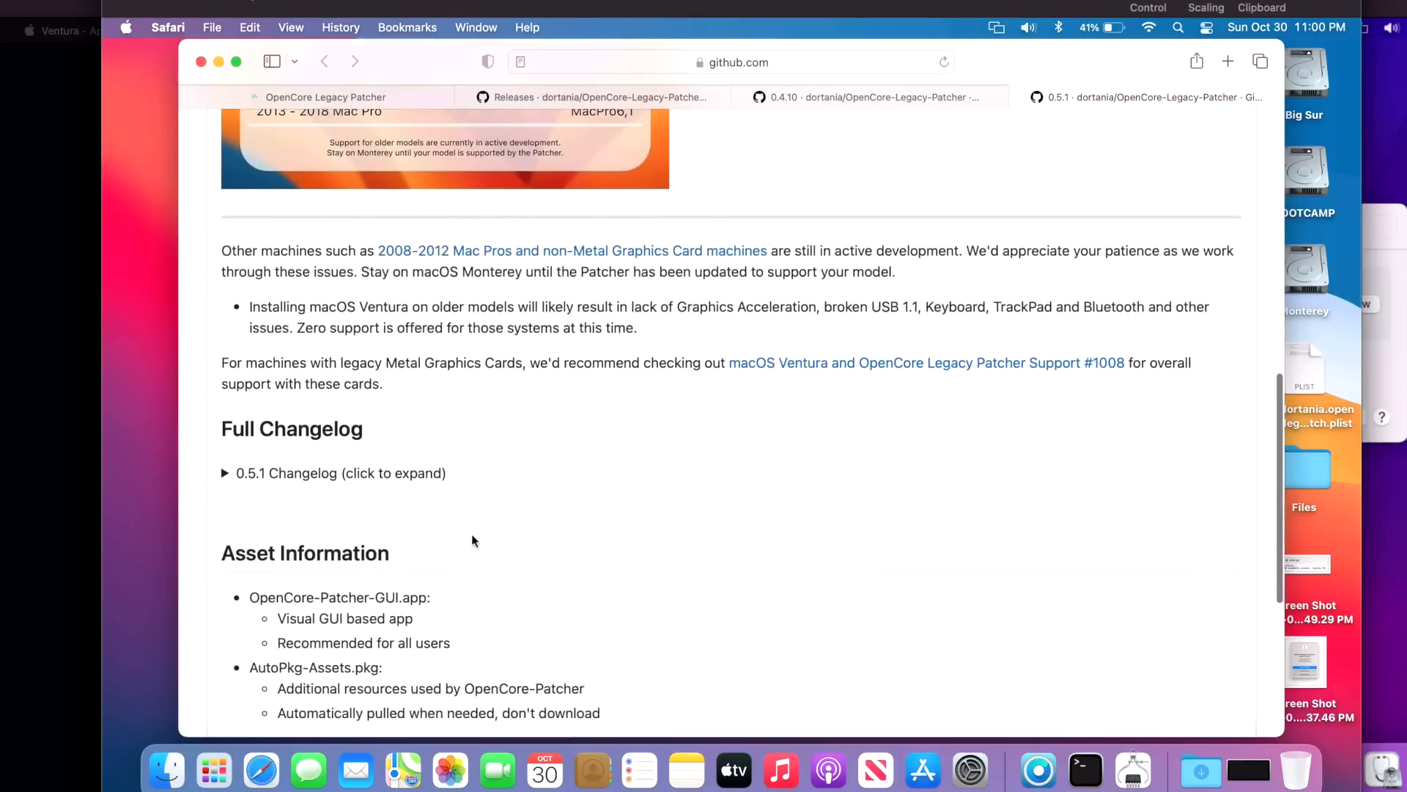
pyautogui.scroll(-3, 449, 533)
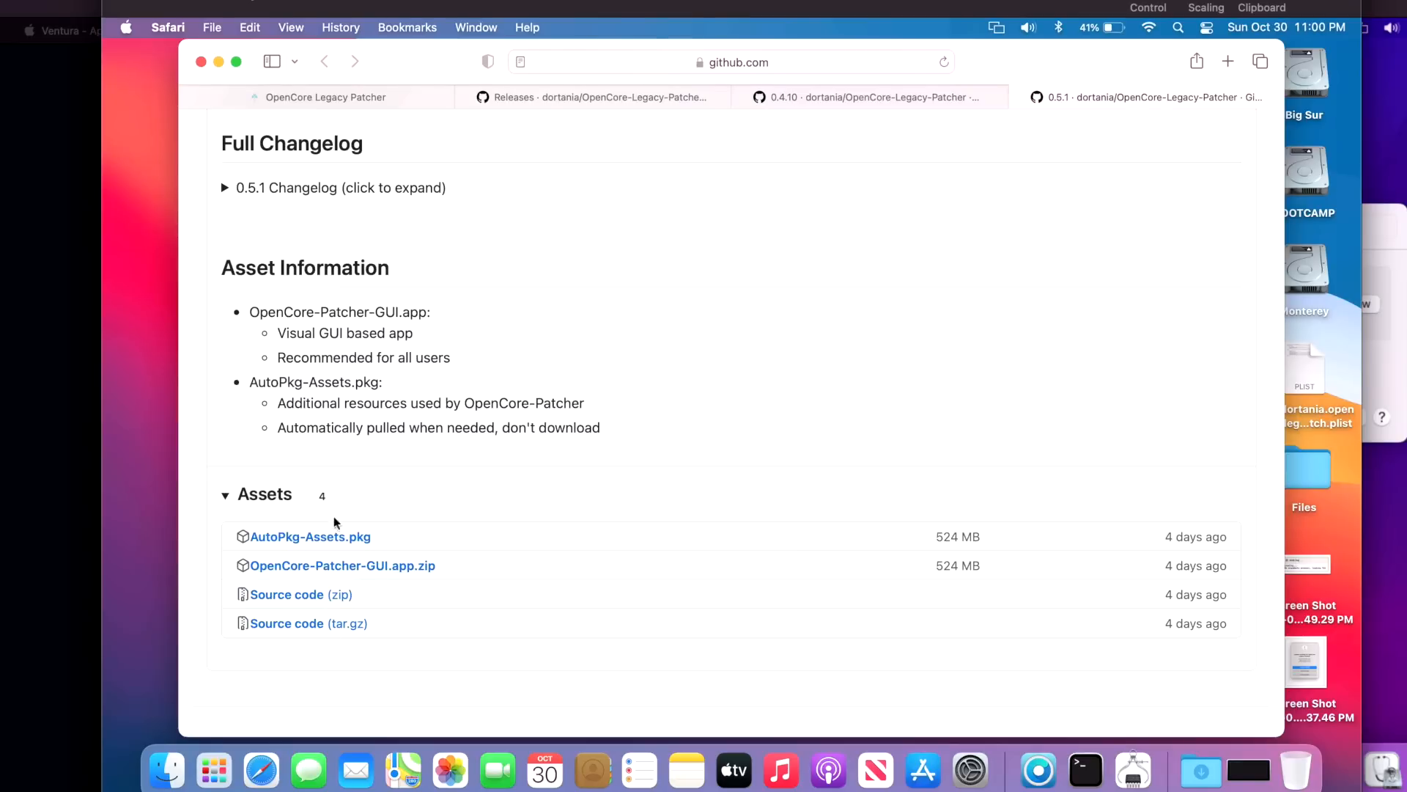
pyautogui.click(395, 572)
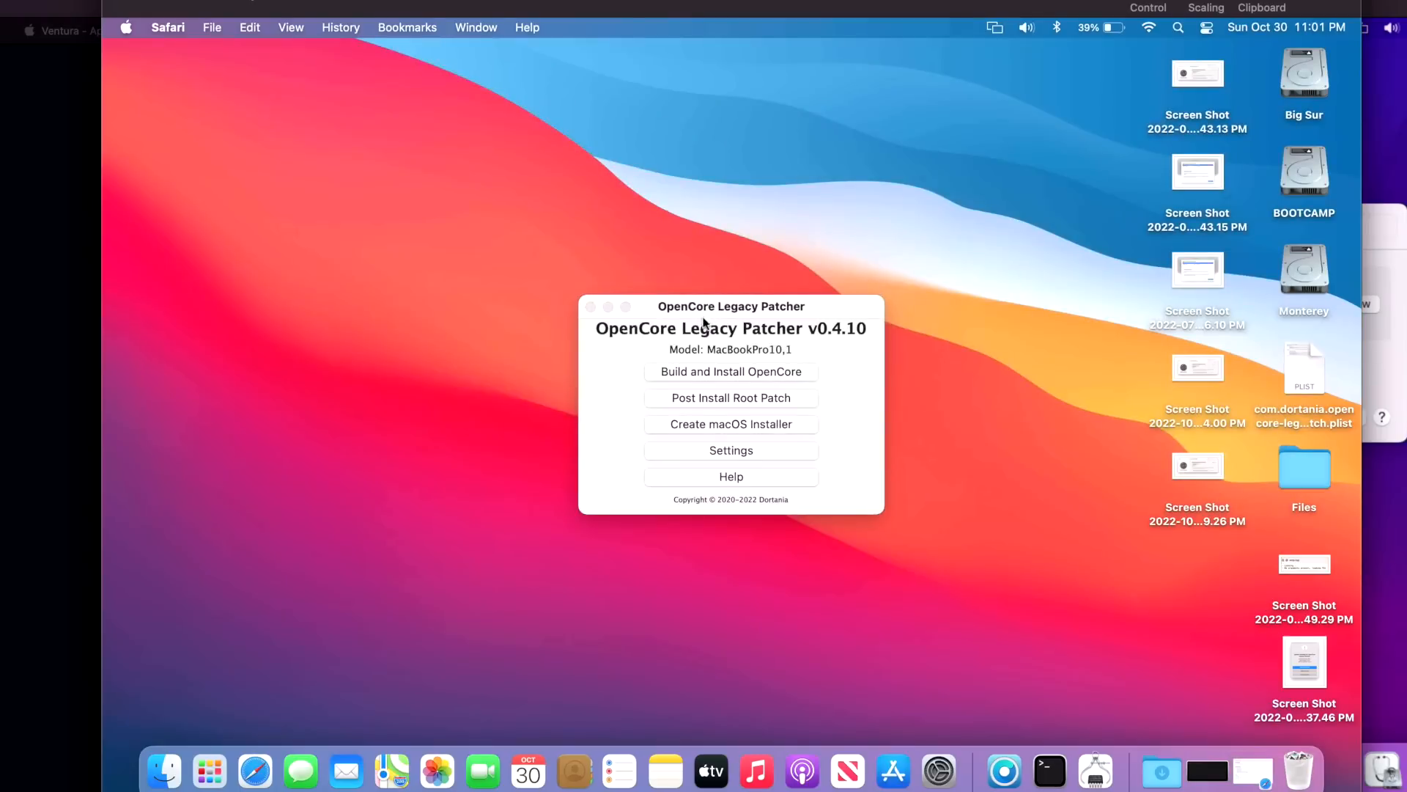
pyautogui.click(673, 300)
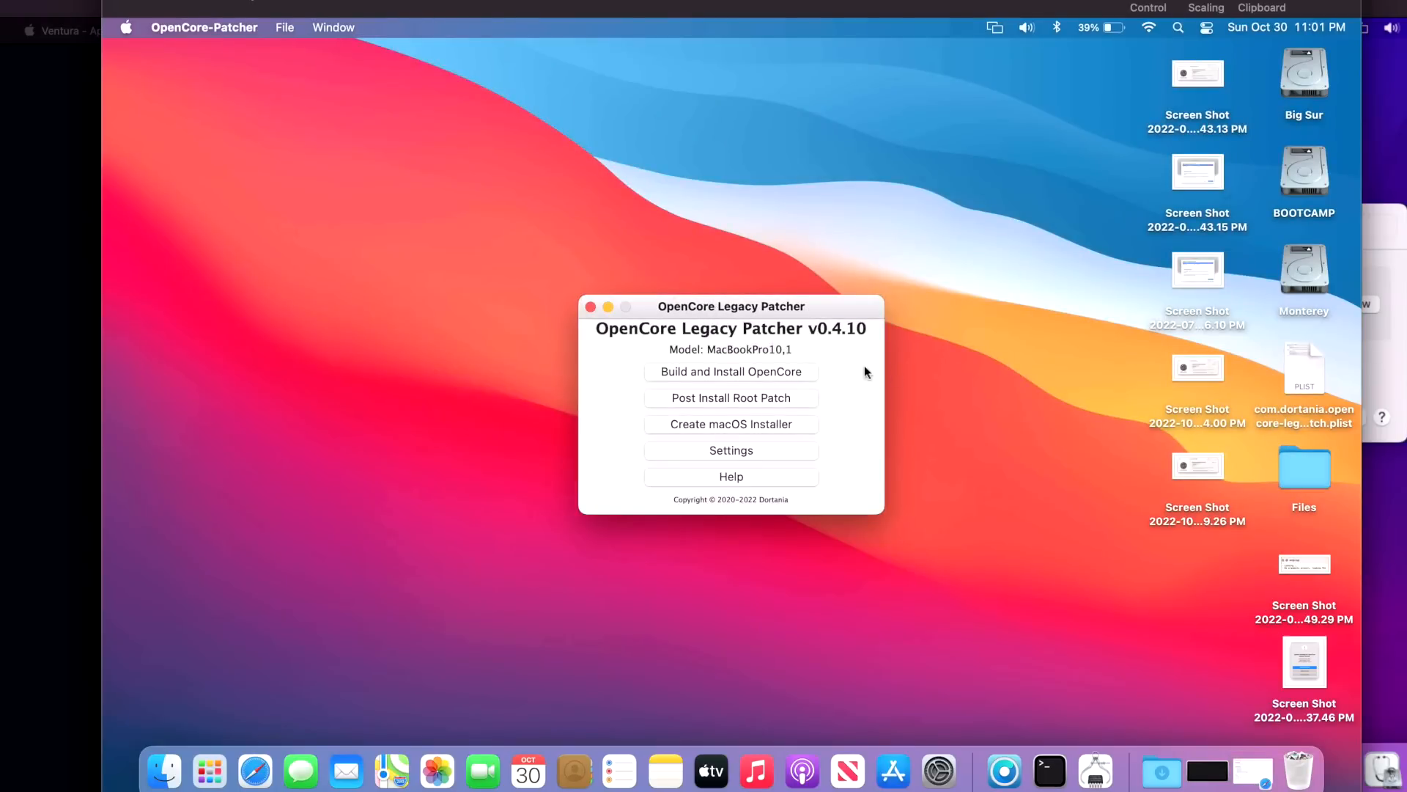
# Quit the 0.4.10 patcher and find OpenCore-Patcher in the Big Sur volume's Applications folder
pyautogui.click(239, 29)
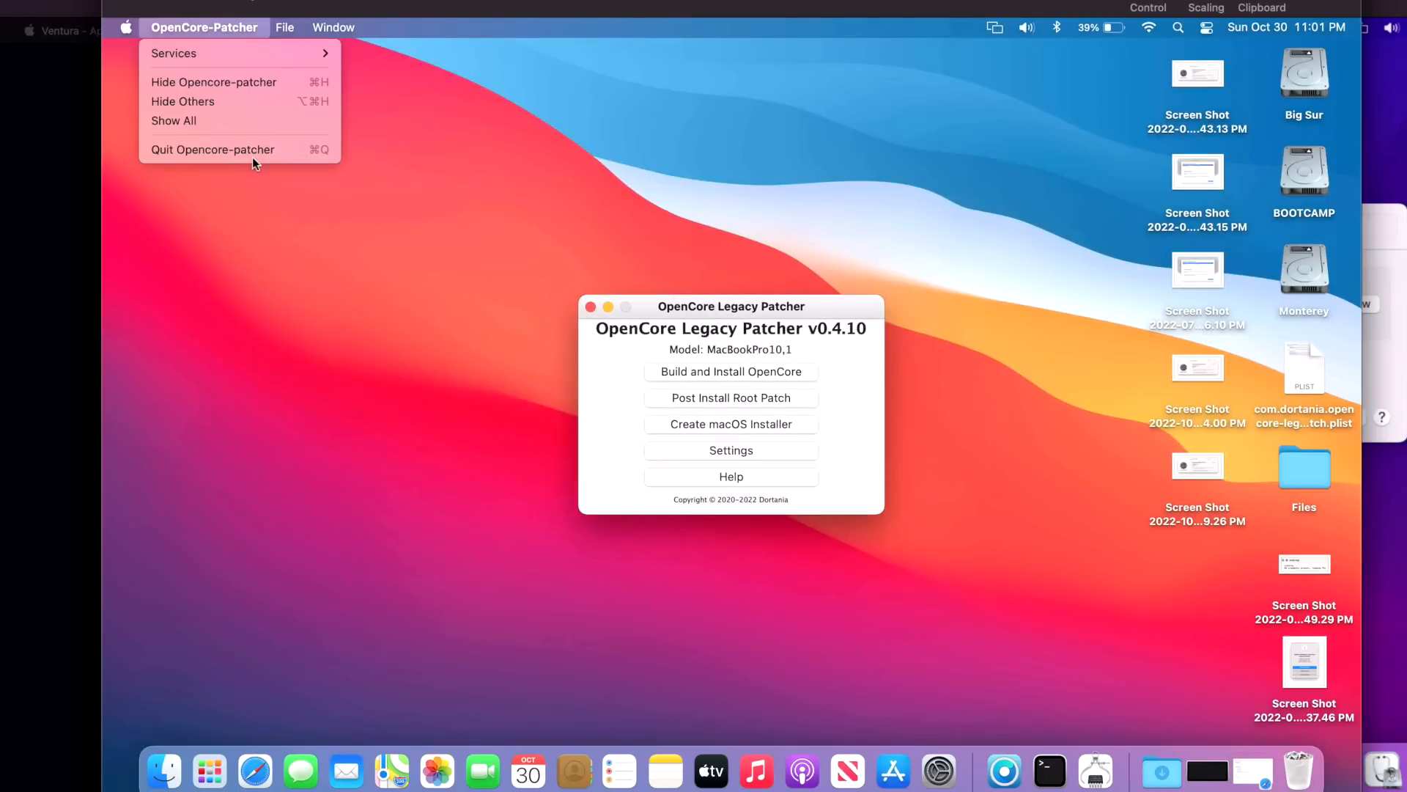
pyautogui.click(257, 151)
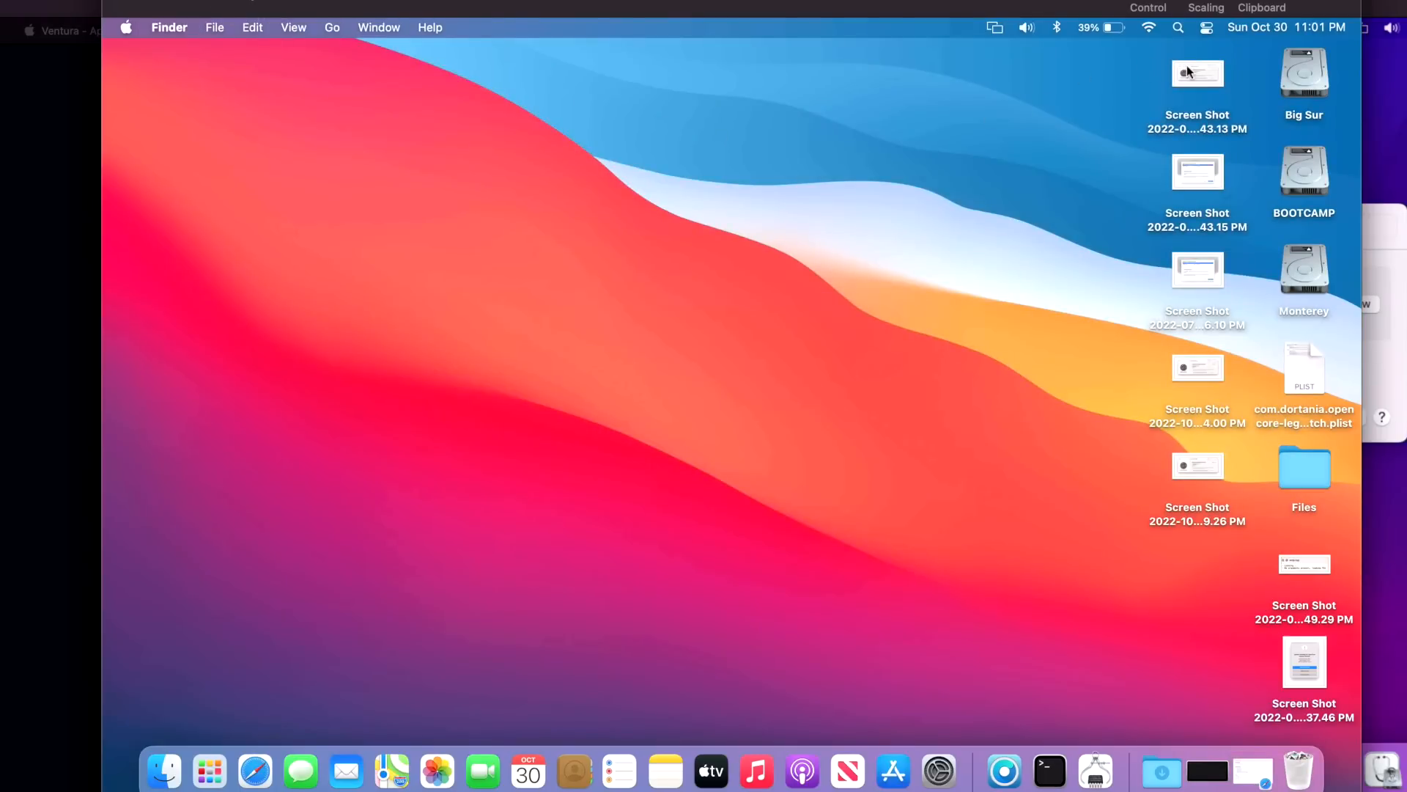
pyautogui.doubleClick(1303, 73)
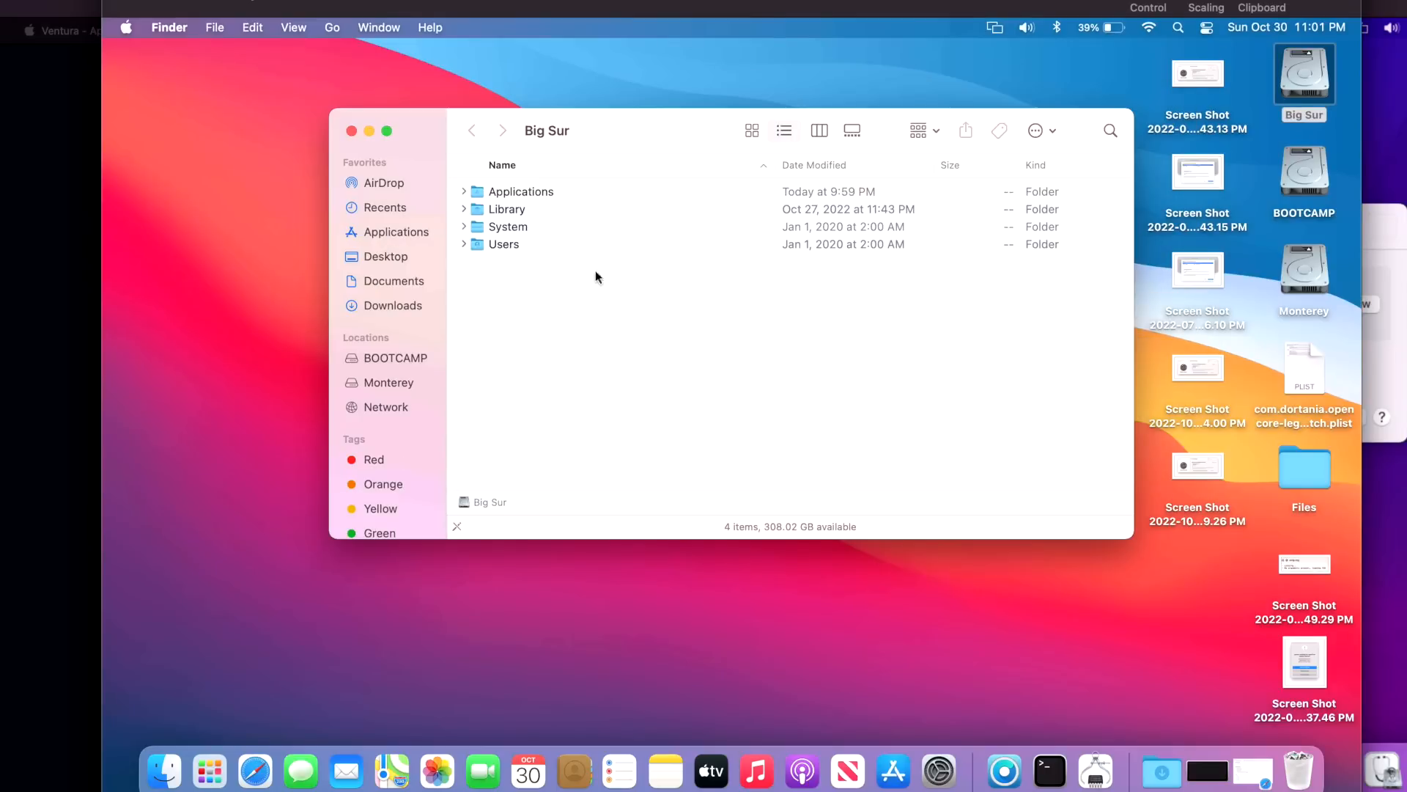
pyautogui.doubleClick(521, 196)
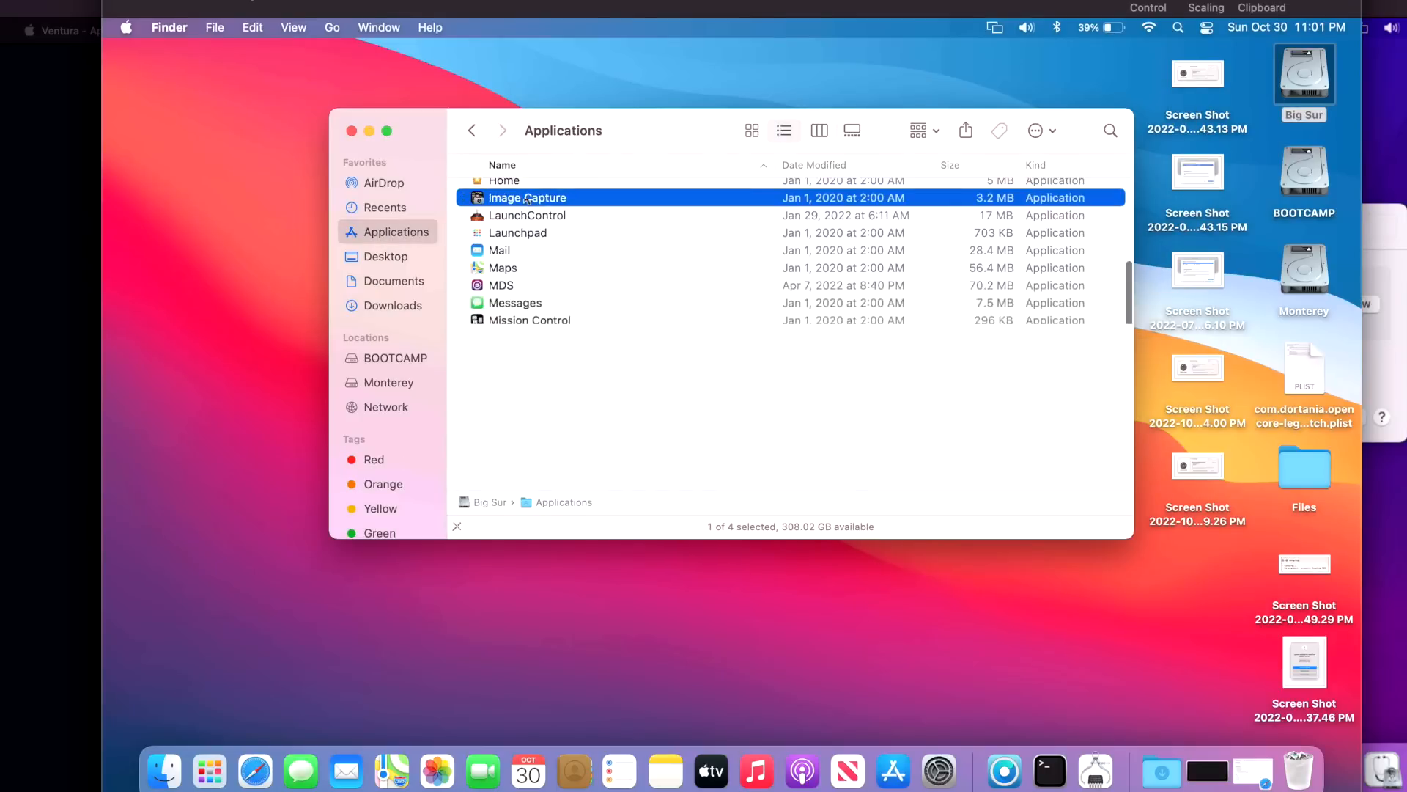
pyautogui.press('o')
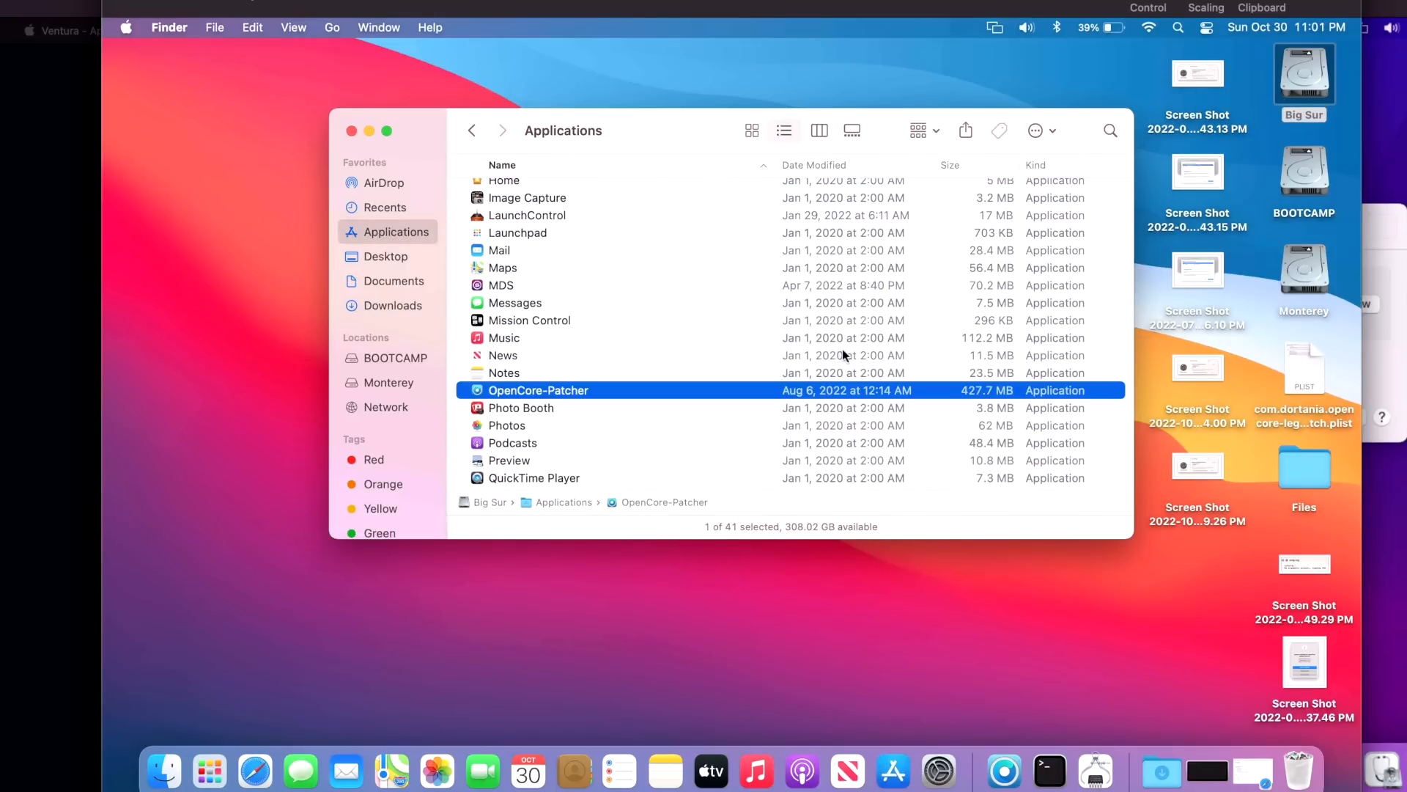
# Drag the downloaded OpenCore-Patcher into Applications, replacing the older copy
pyautogui.click(1163, 770)
pyautogui.moveTo(1166, 727); pyautogui.dragTo(731, 432)
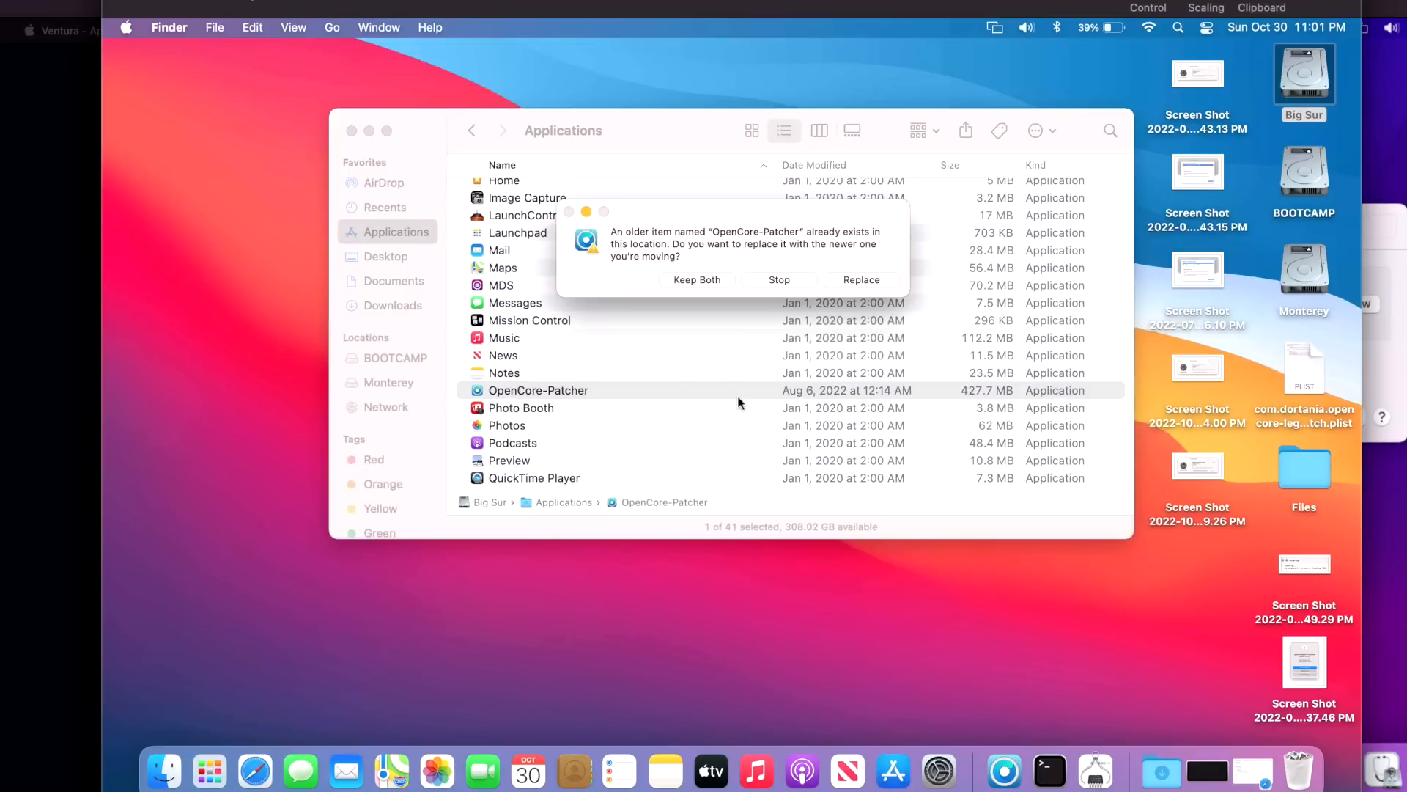
pyautogui.click(860, 280)
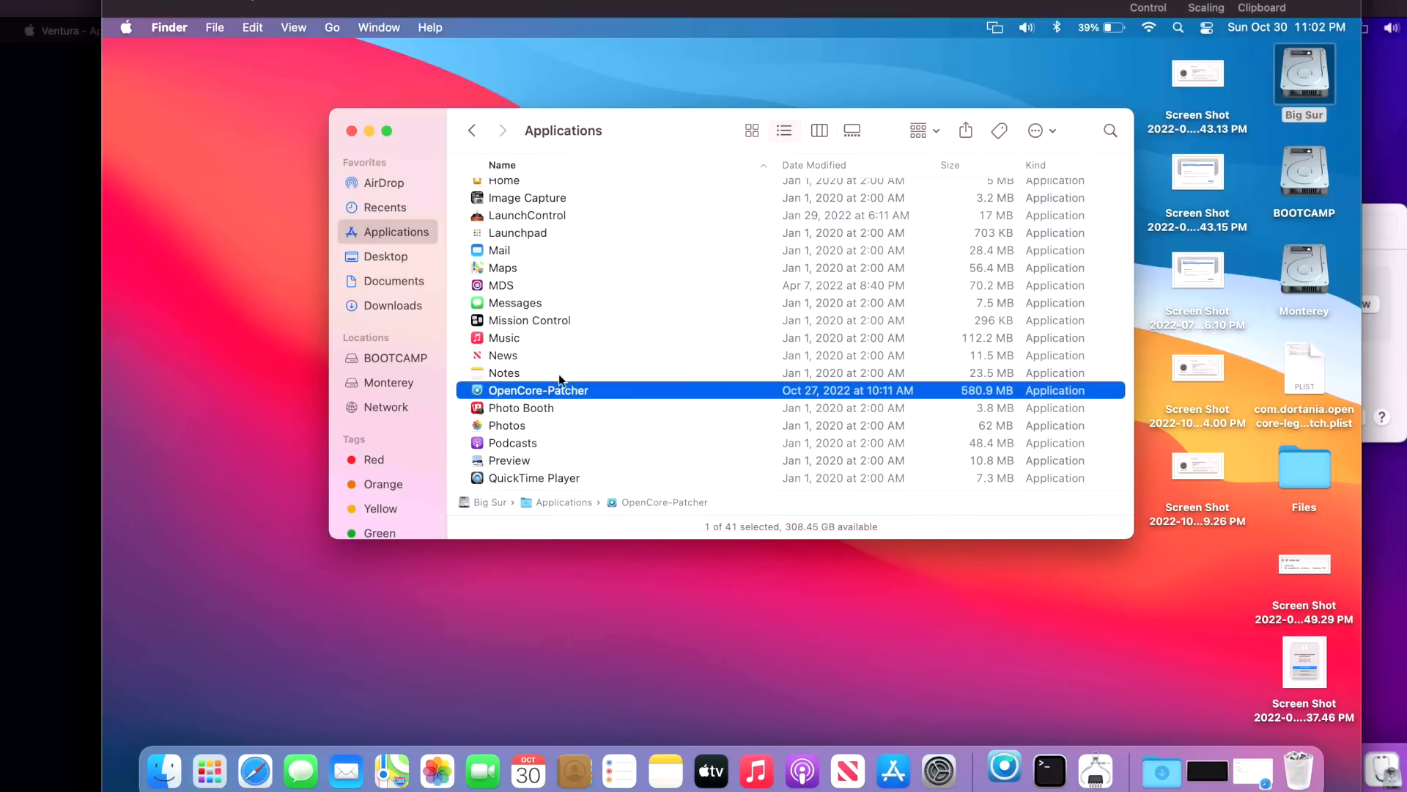
# Close the Applications window, launch the updated v0.5.1 patcher past Gatekeeper, and return to Safari
pyautogui.click(352, 132)
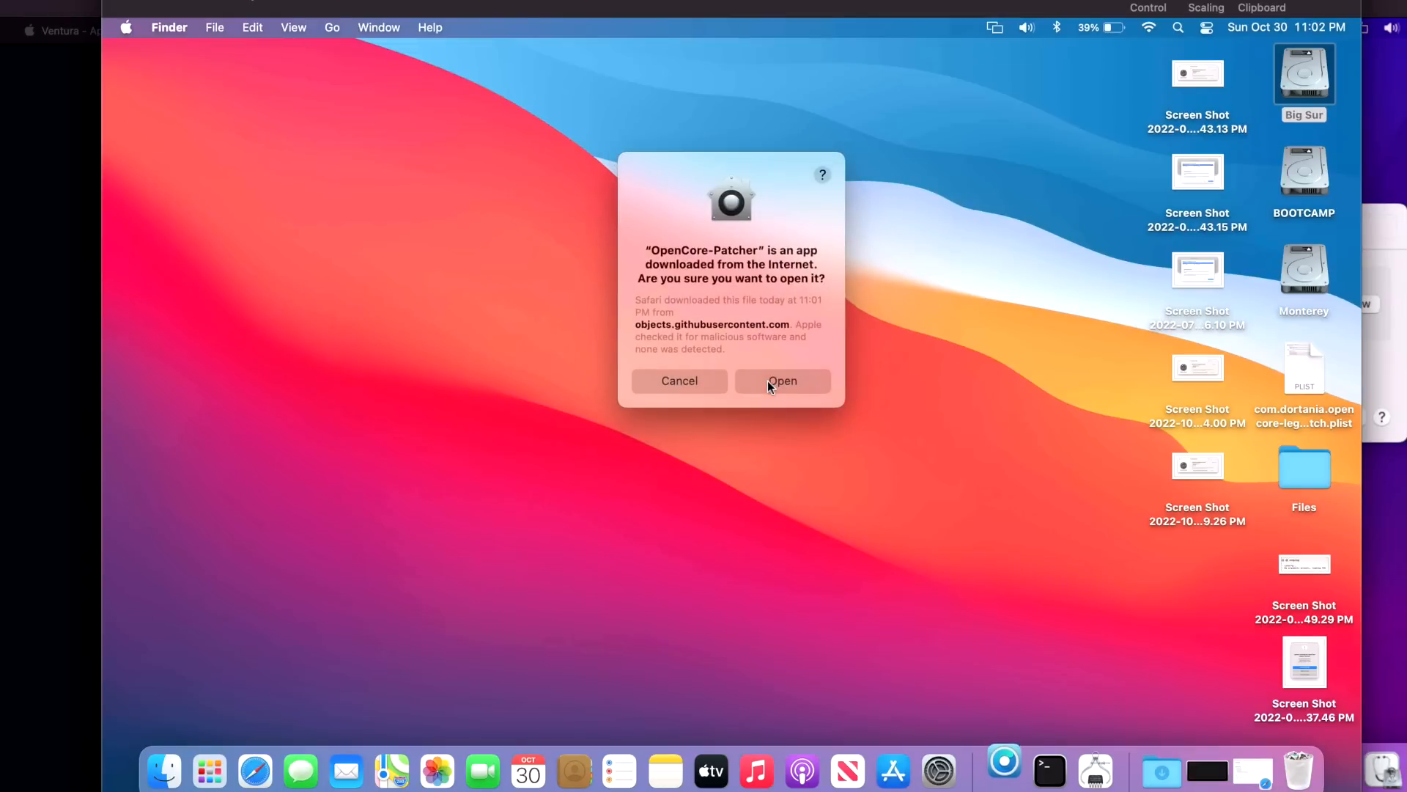
pyautogui.click(776, 382)
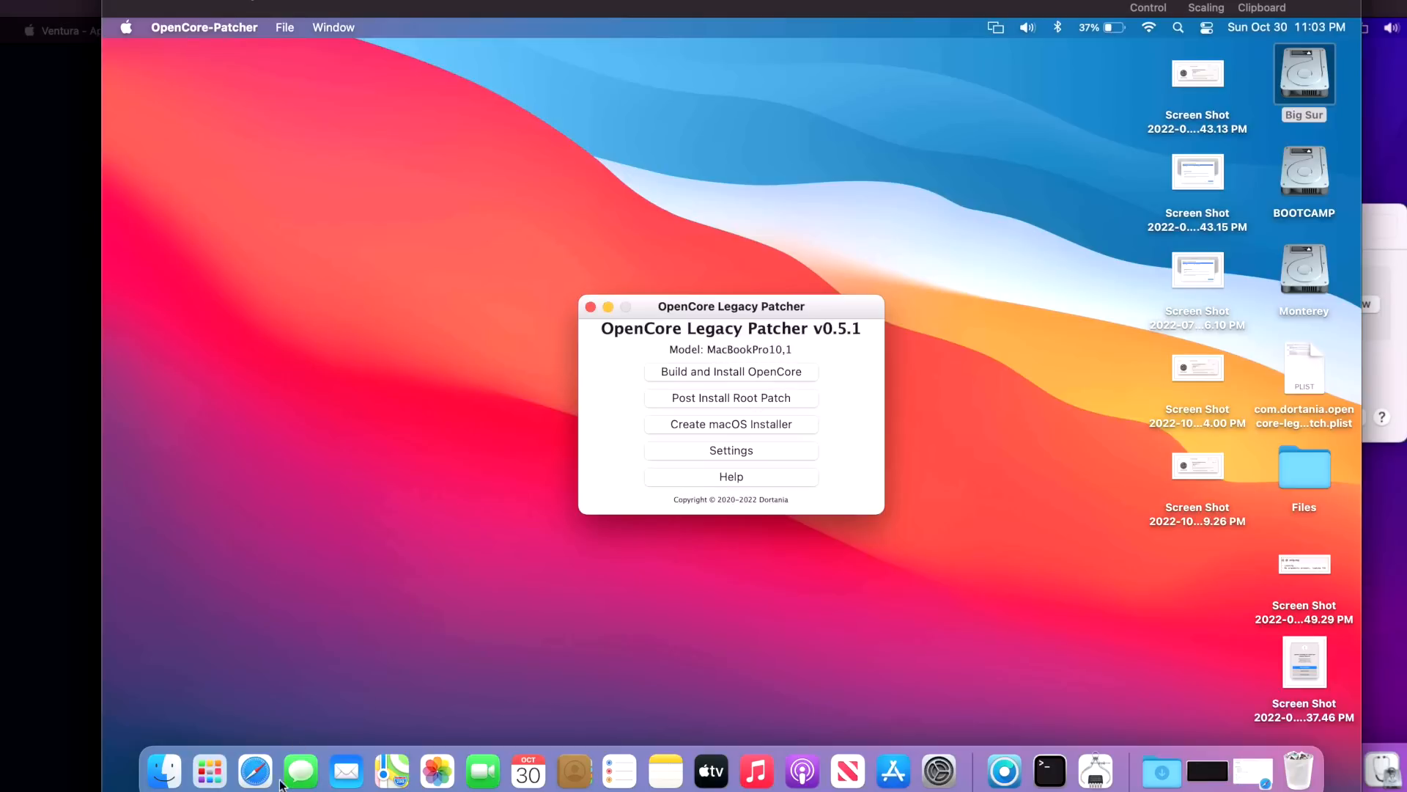
pyautogui.click(255, 770)
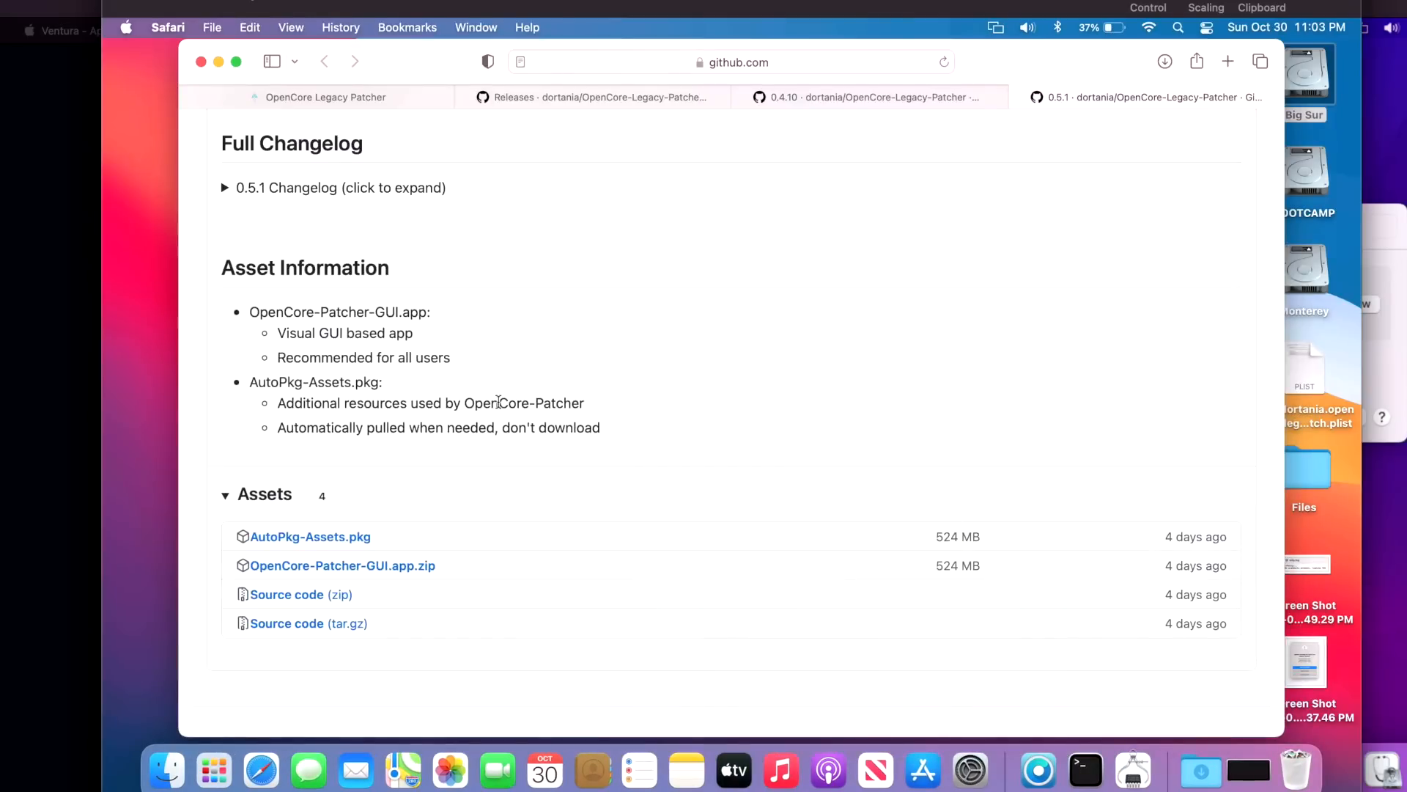
# Open the full GitHub releases list and expand the 0.5.0 changelog
pyautogui.scroll(-2, 324, 480)
pyautogui.scroll(15, 324, 471)
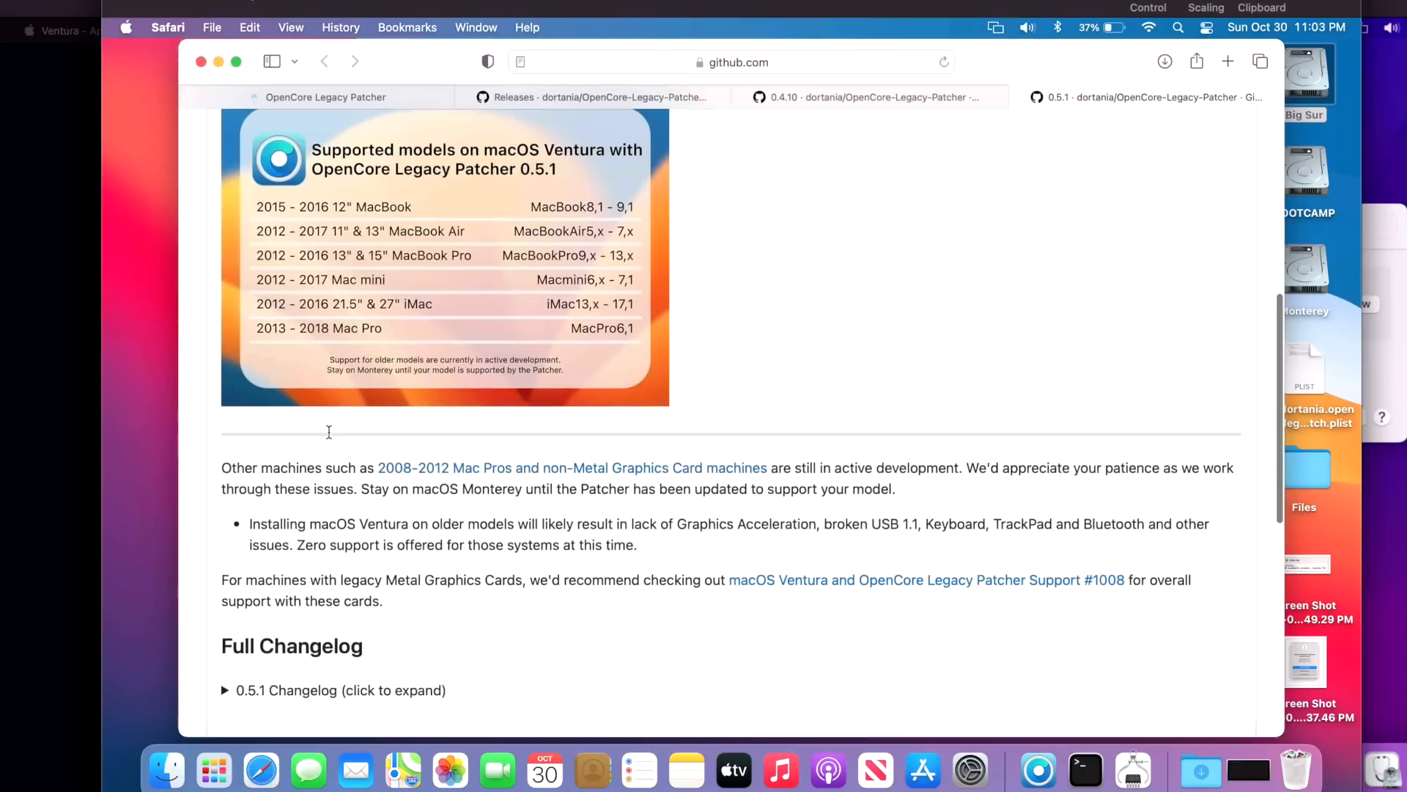
pyautogui.click(231, 290)
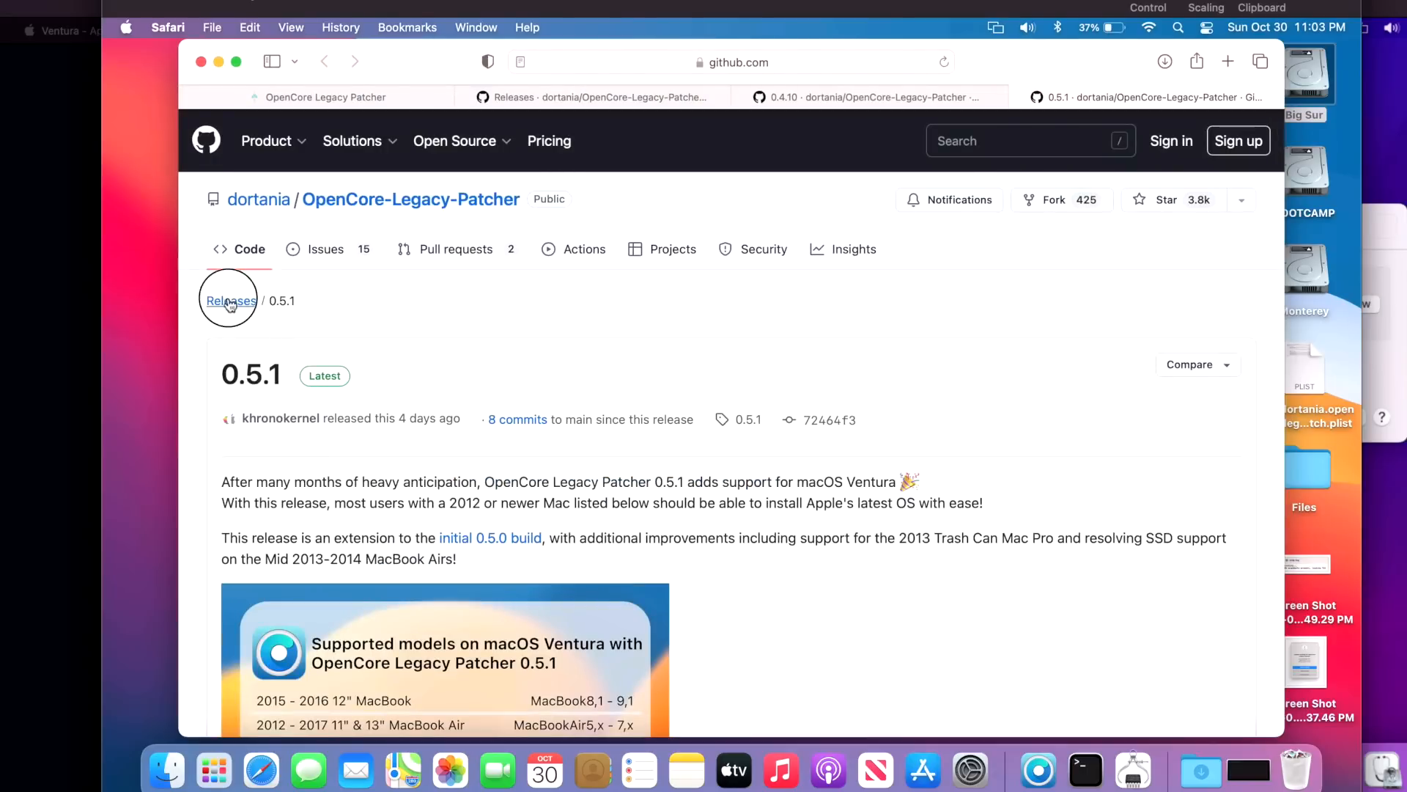
pyautogui.scroll(-20, 432, 420)
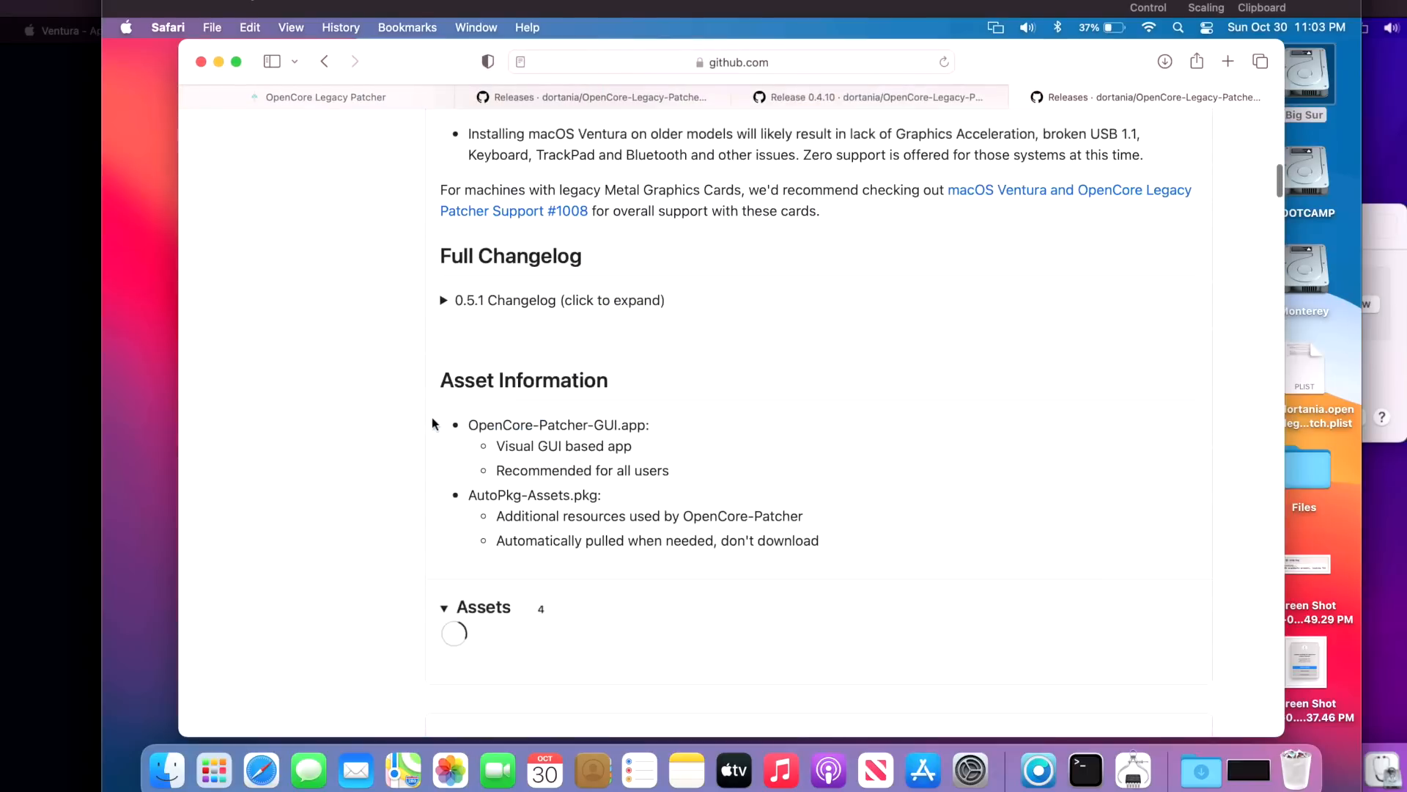
pyautogui.scroll(-15, 434, 416)
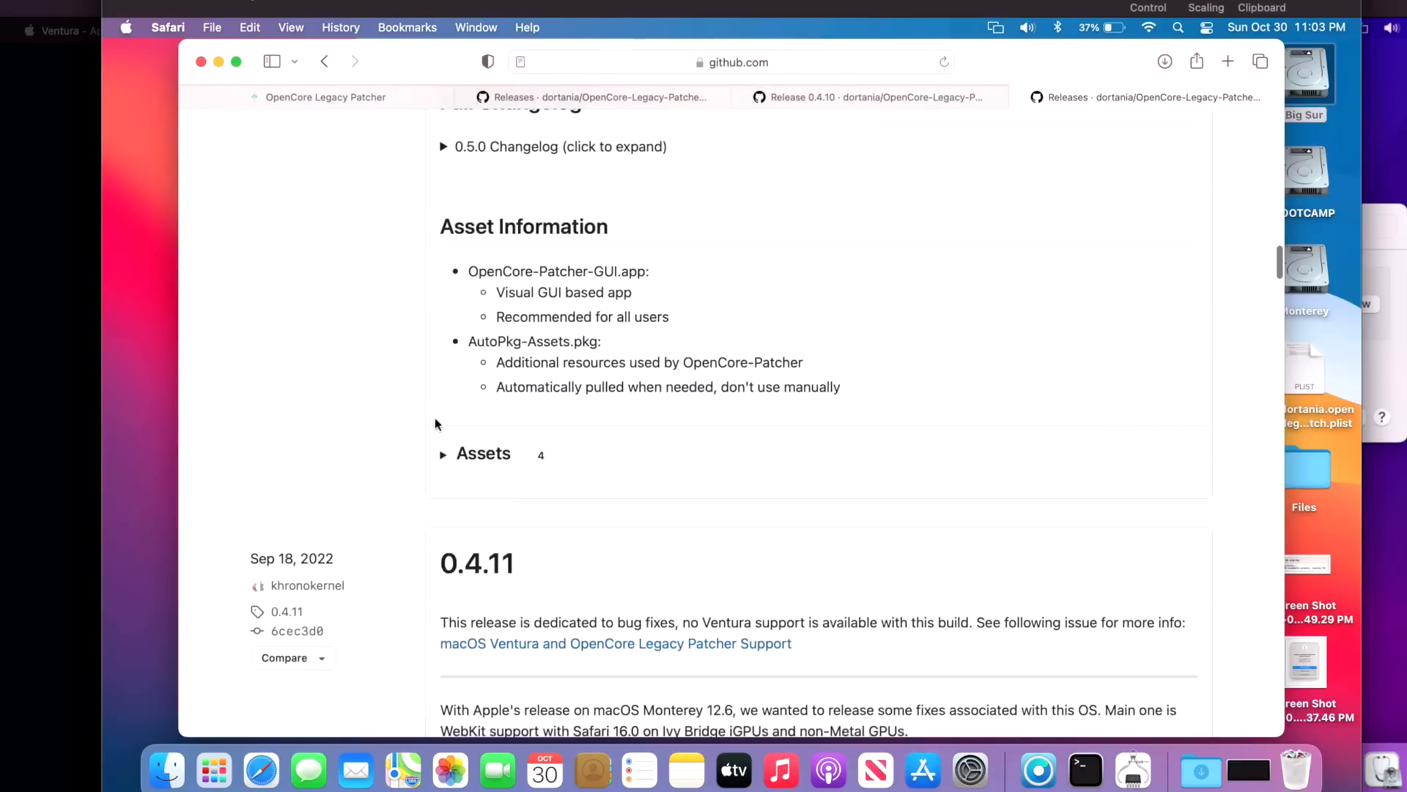
pyautogui.scroll(3, 450, 378)
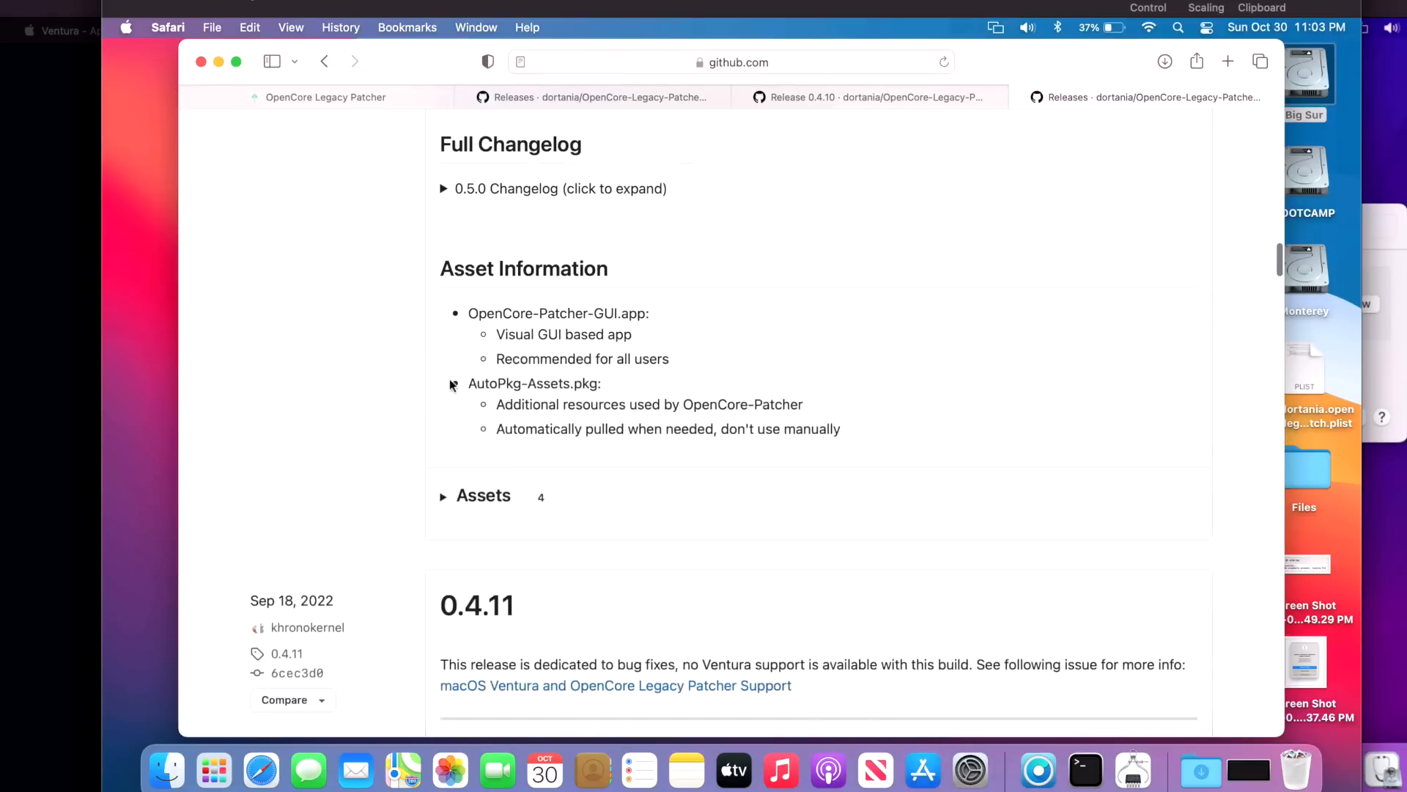
pyautogui.click(447, 191)
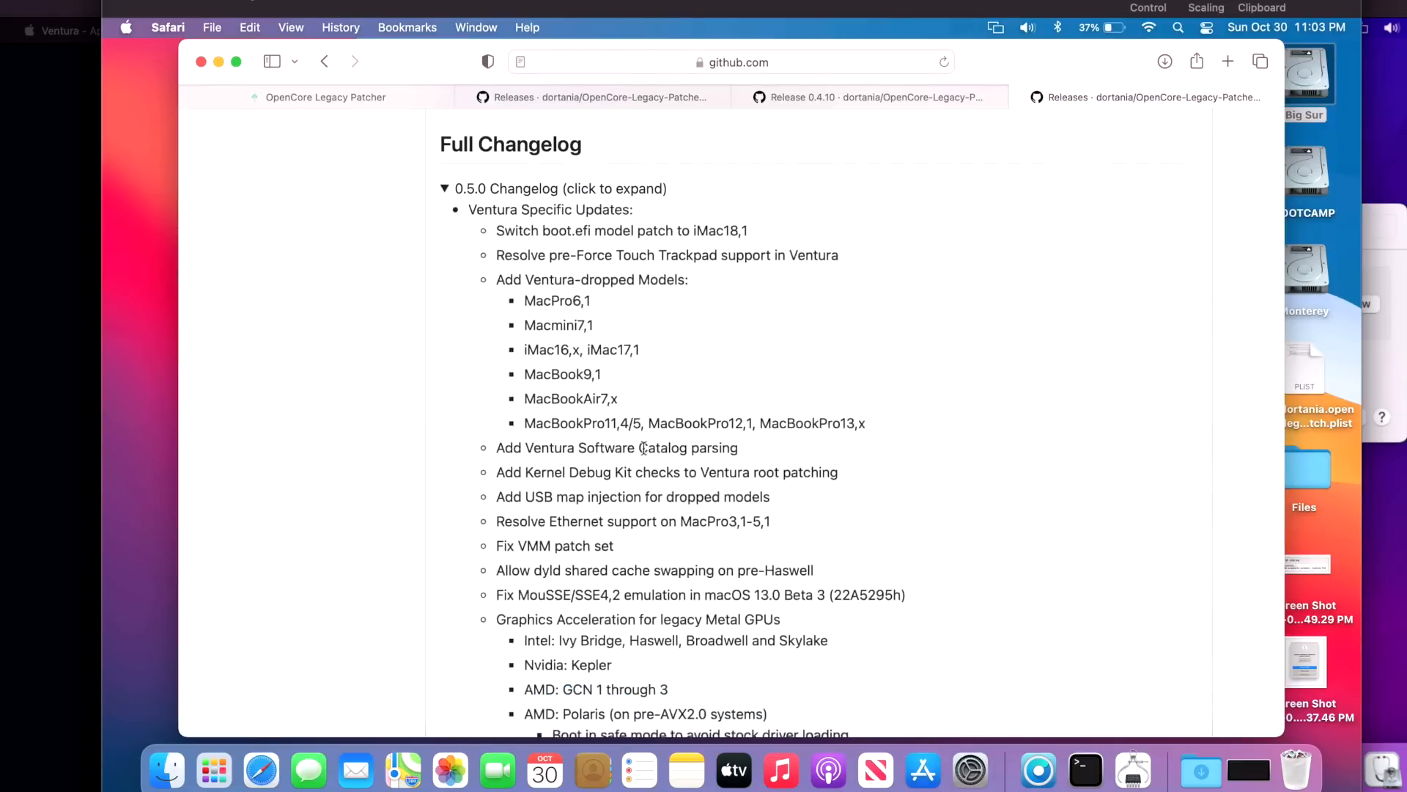
# Highlight the 'OpenCorePkg 0.8.5 release' changelog line, then minimize Safari
pyautogui.scroll(-10, 643, 449)
pyautogui.scroll(-4, 643, 450)
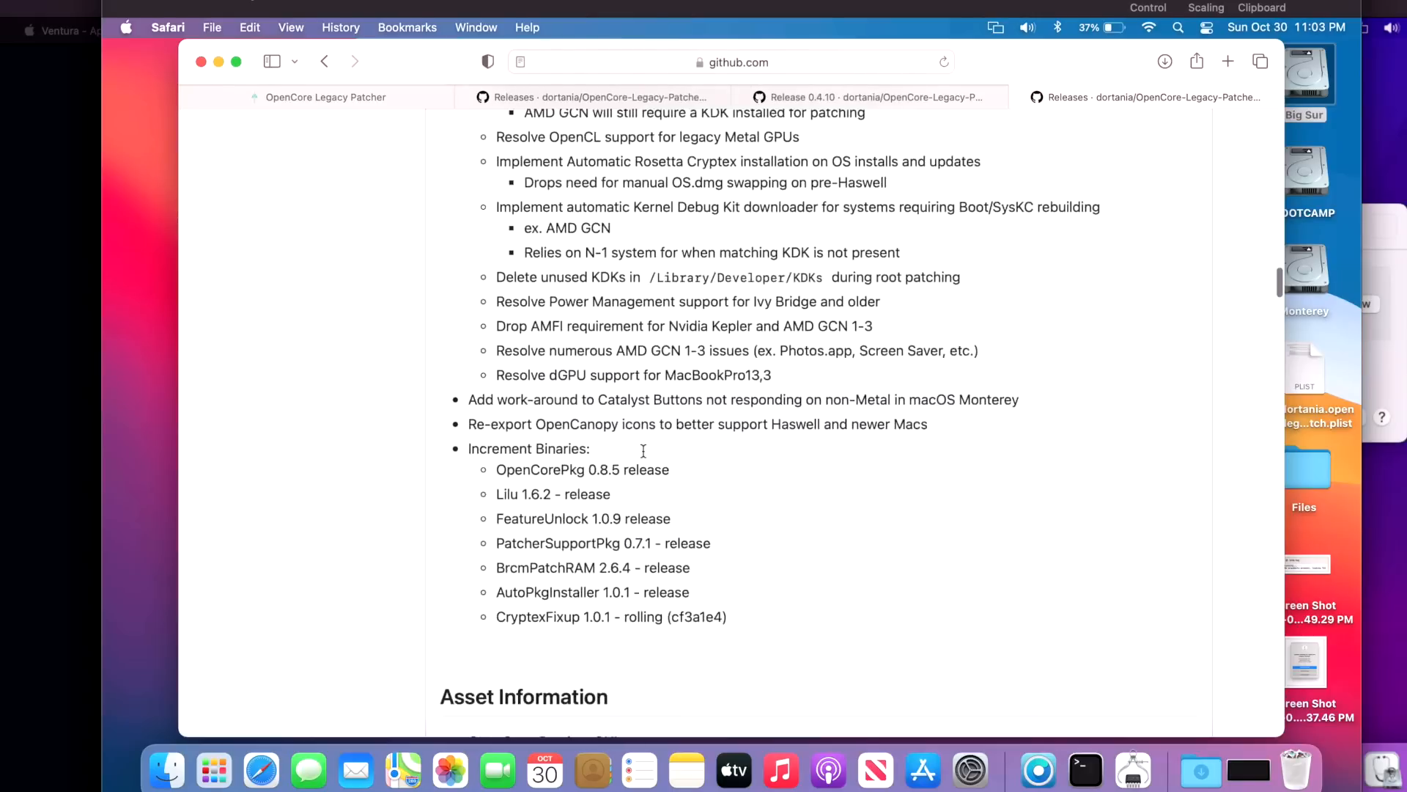
pyautogui.moveTo(692, 438); pyautogui.dragTo(496, 444)
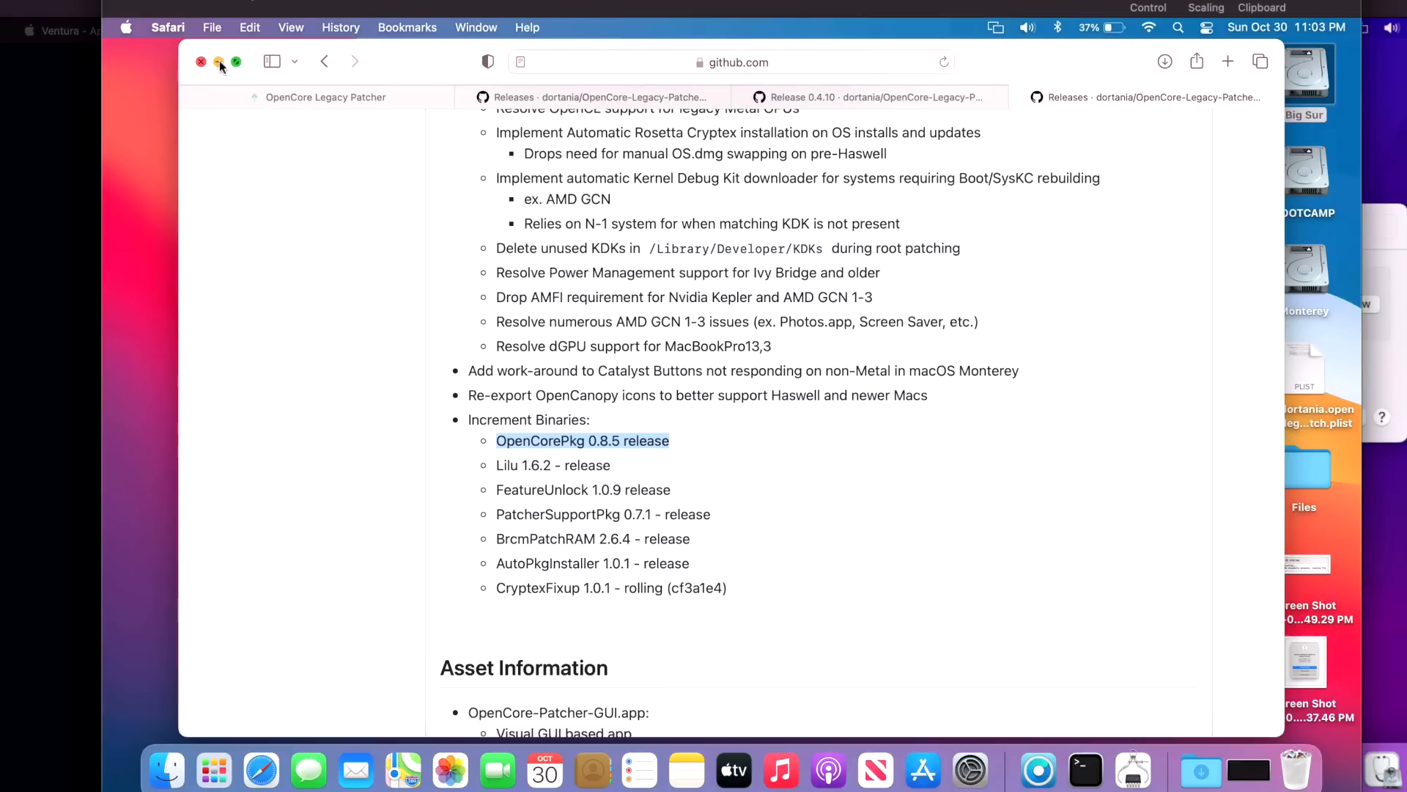
pyautogui.click(220, 62)
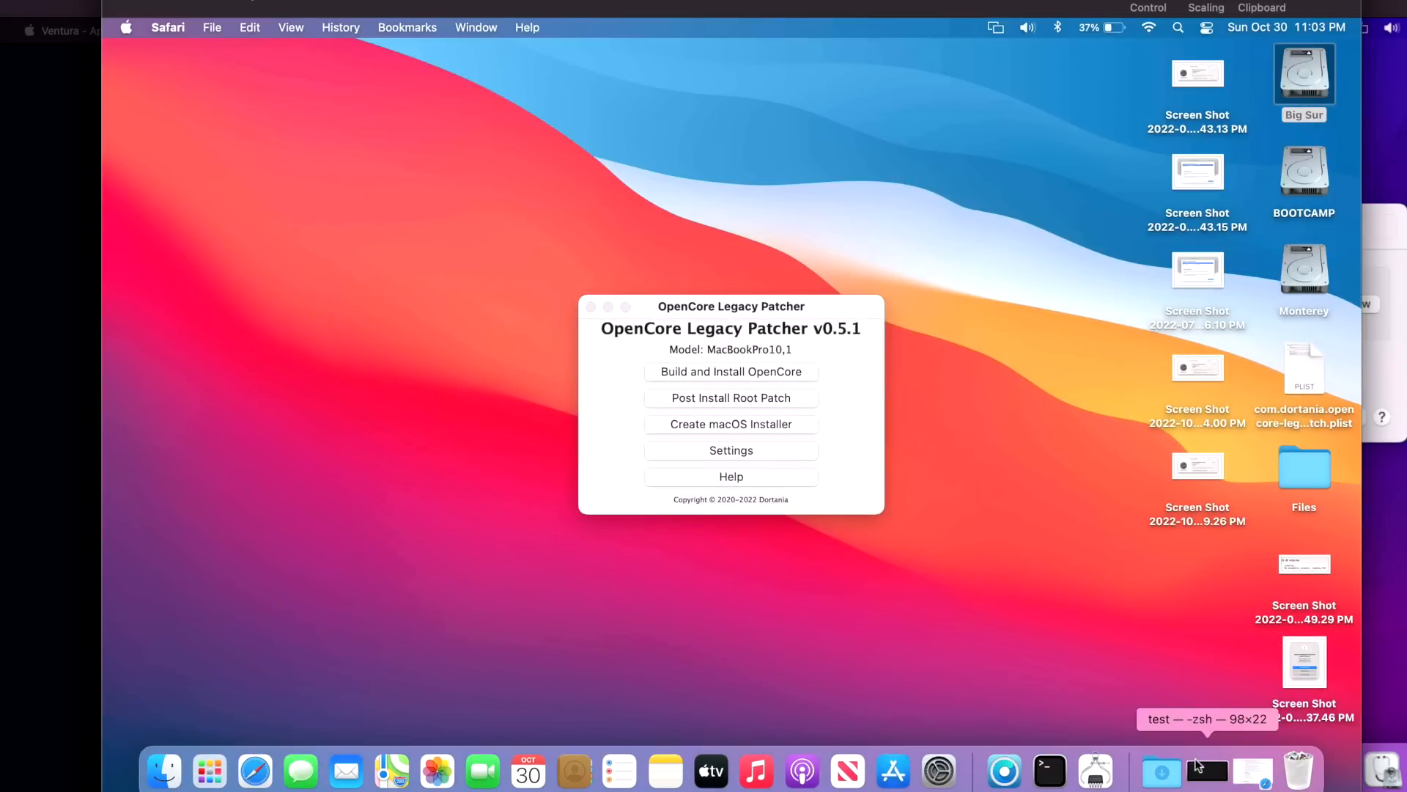
pyautogui.click(1208, 770)
pyautogui.click(695, 315)
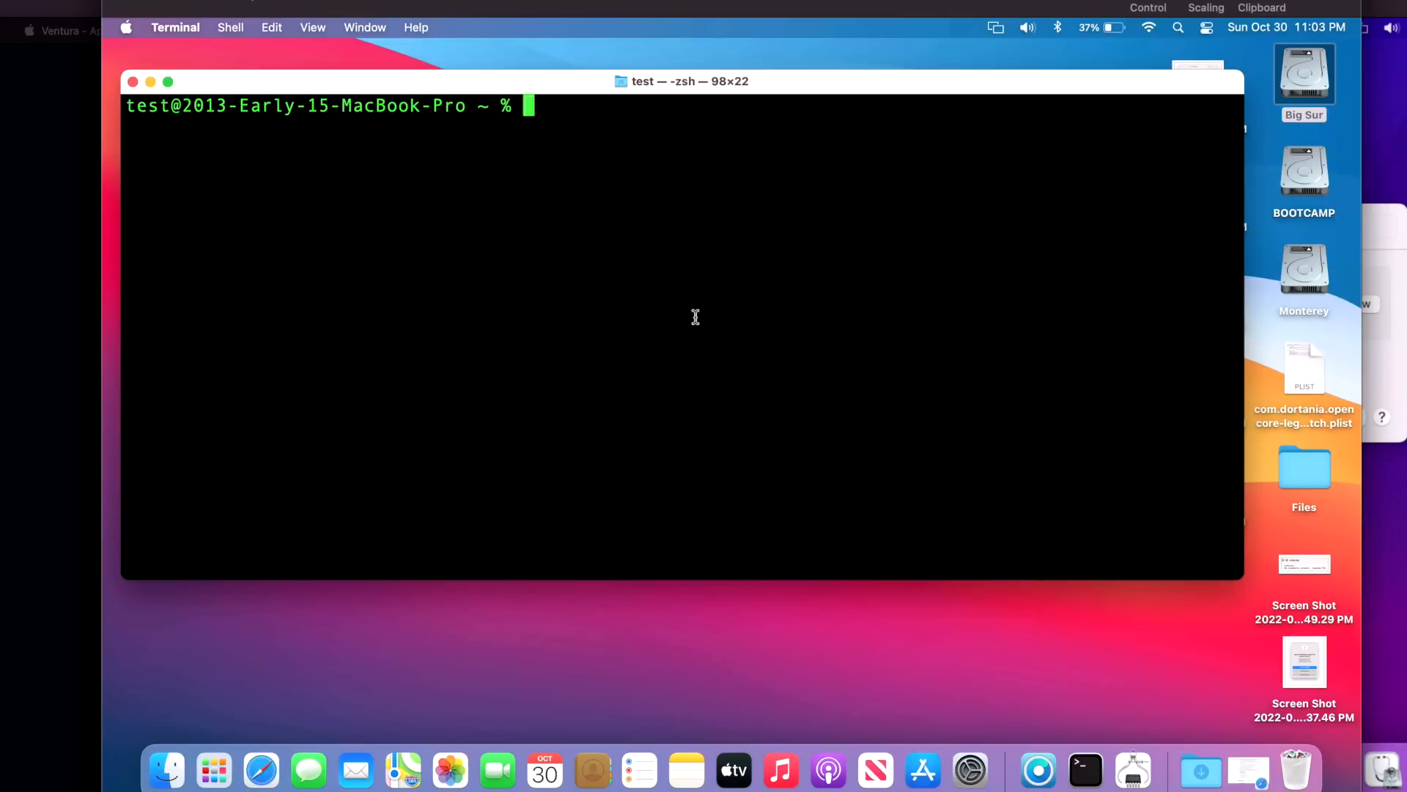
pyautogui.write('nvram 4D1FDA02-38C7-4A6A-9CC6-4BCCA8B30102:opencore-version')
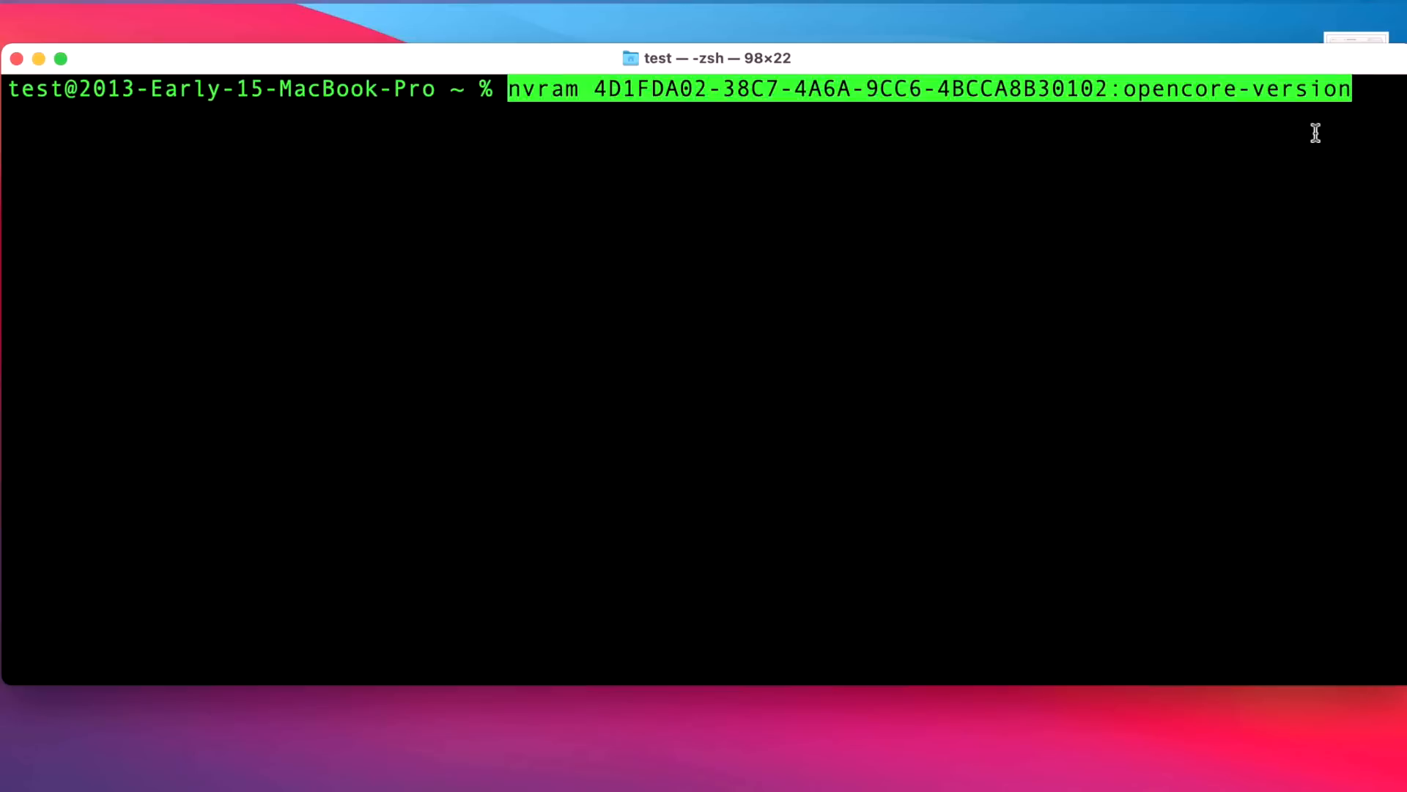
pyautogui.press('Return')
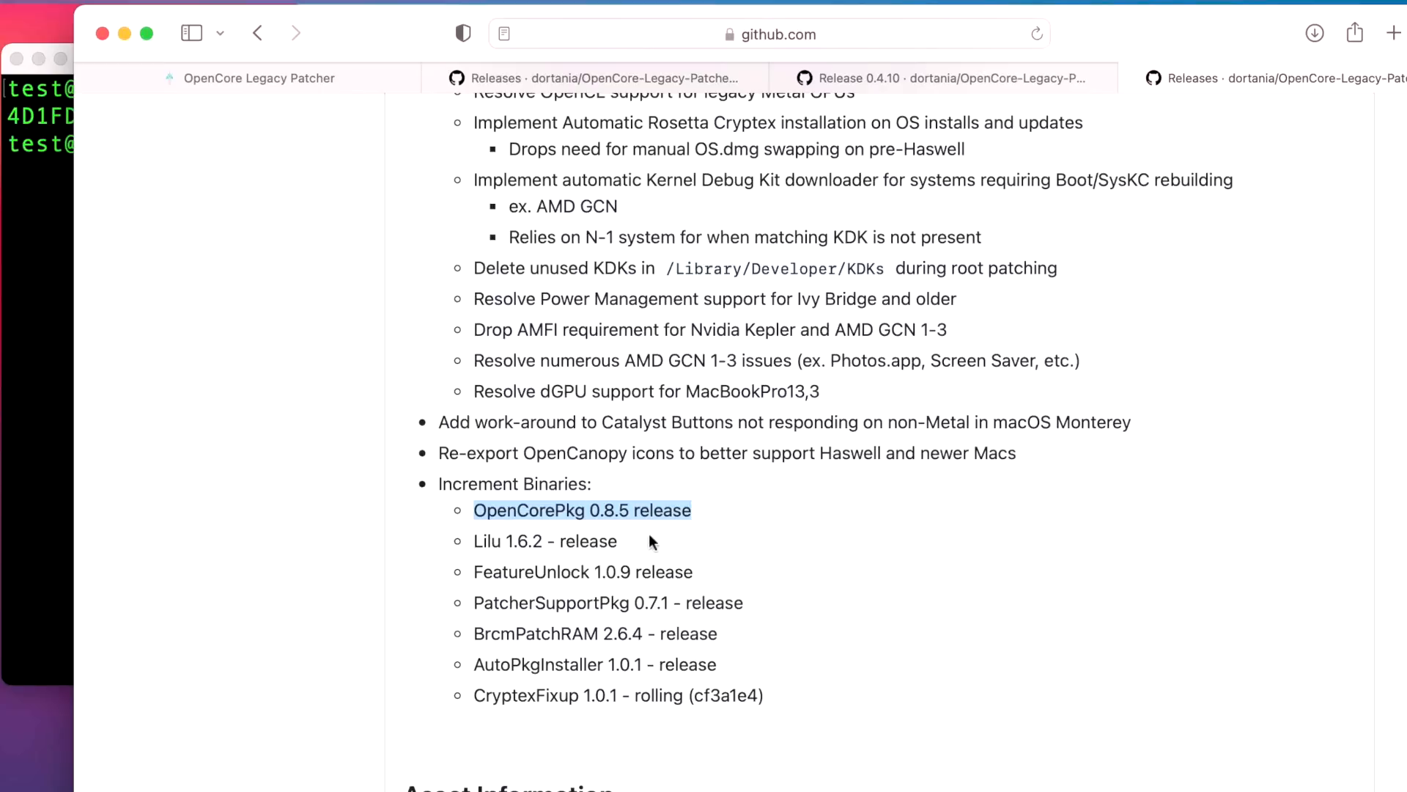
pyautogui.click(124, 32)
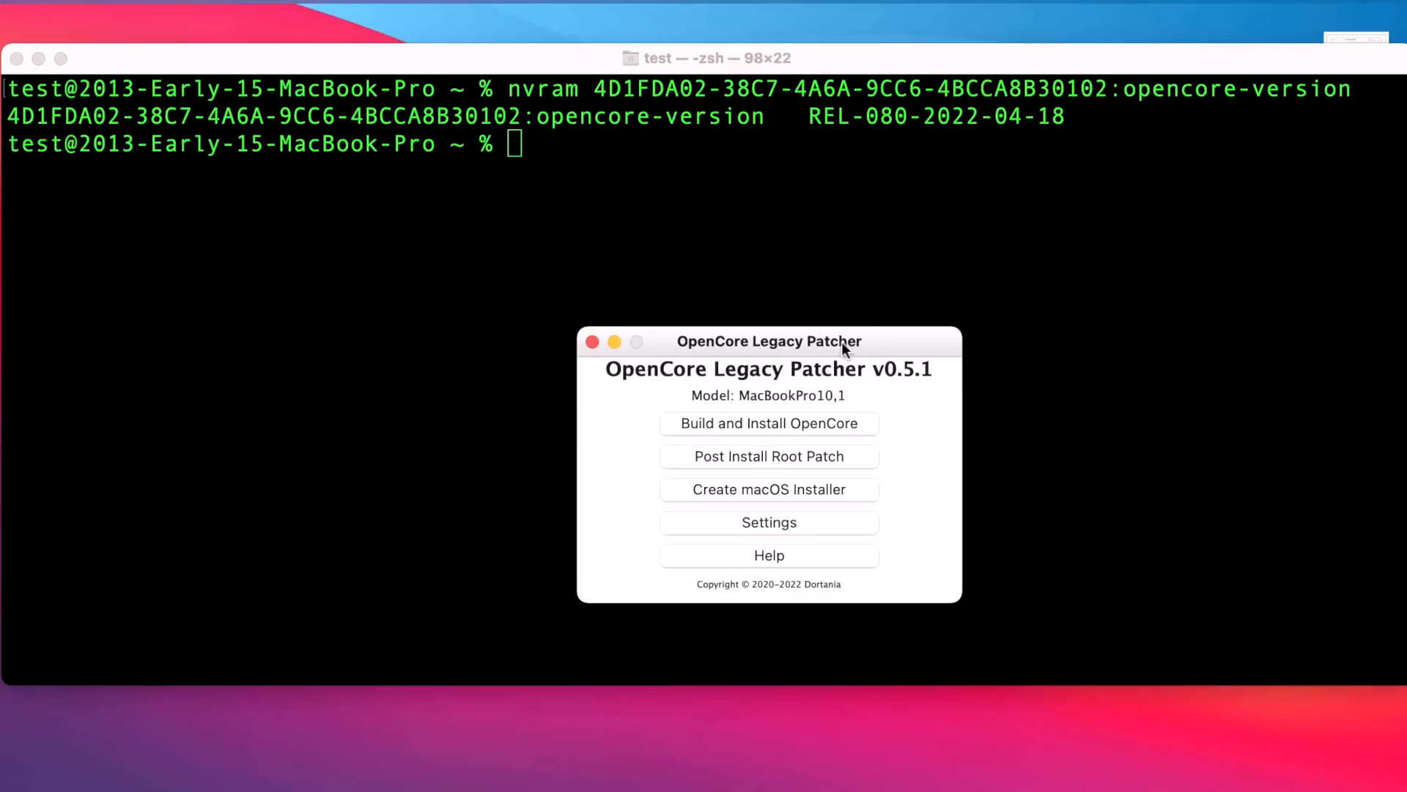
# Disable Show Boot Picker in the patcher settings, then build the OpenCore configuration
pyautogui.moveTo(842, 342); pyautogui.dragTo(847, 371)
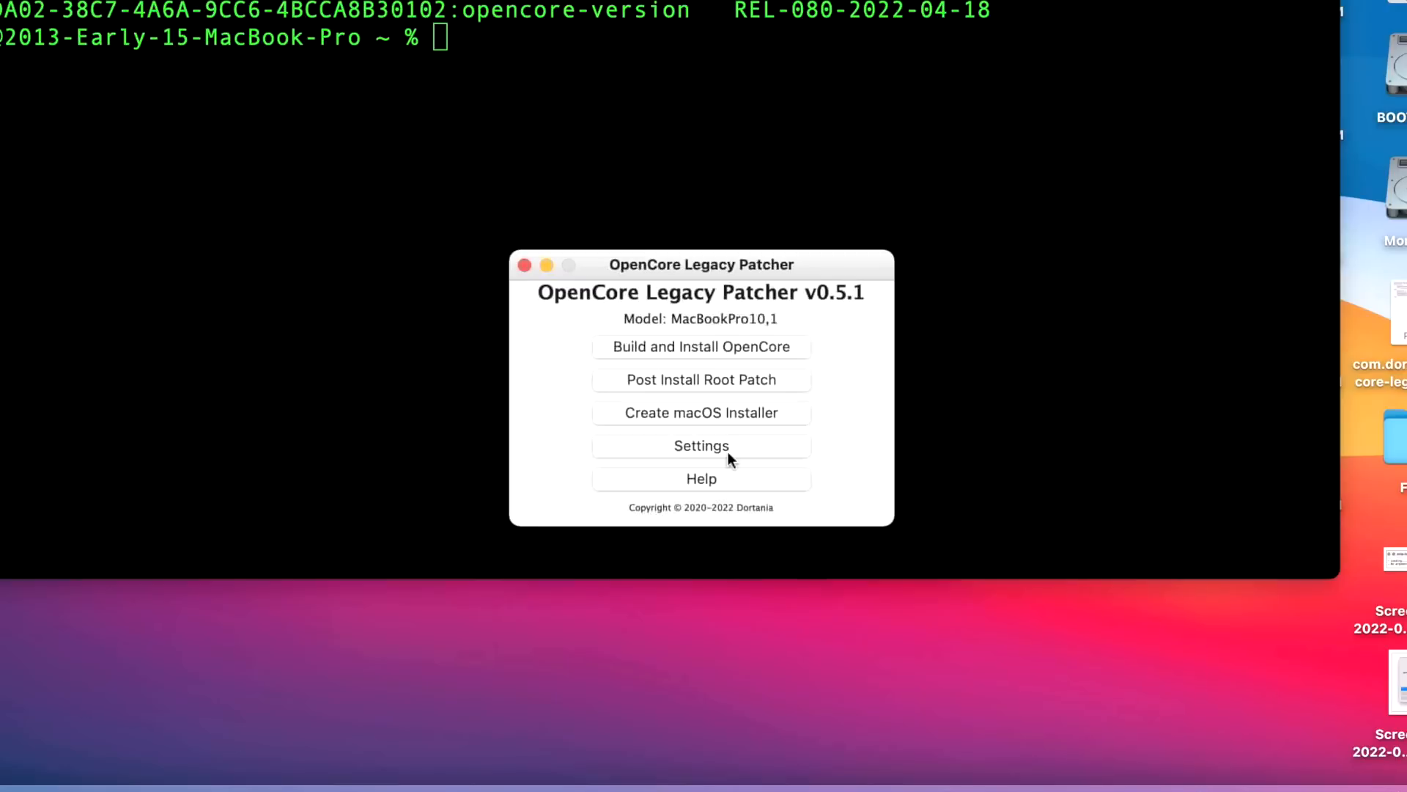
pyautogui.click(801, 558)
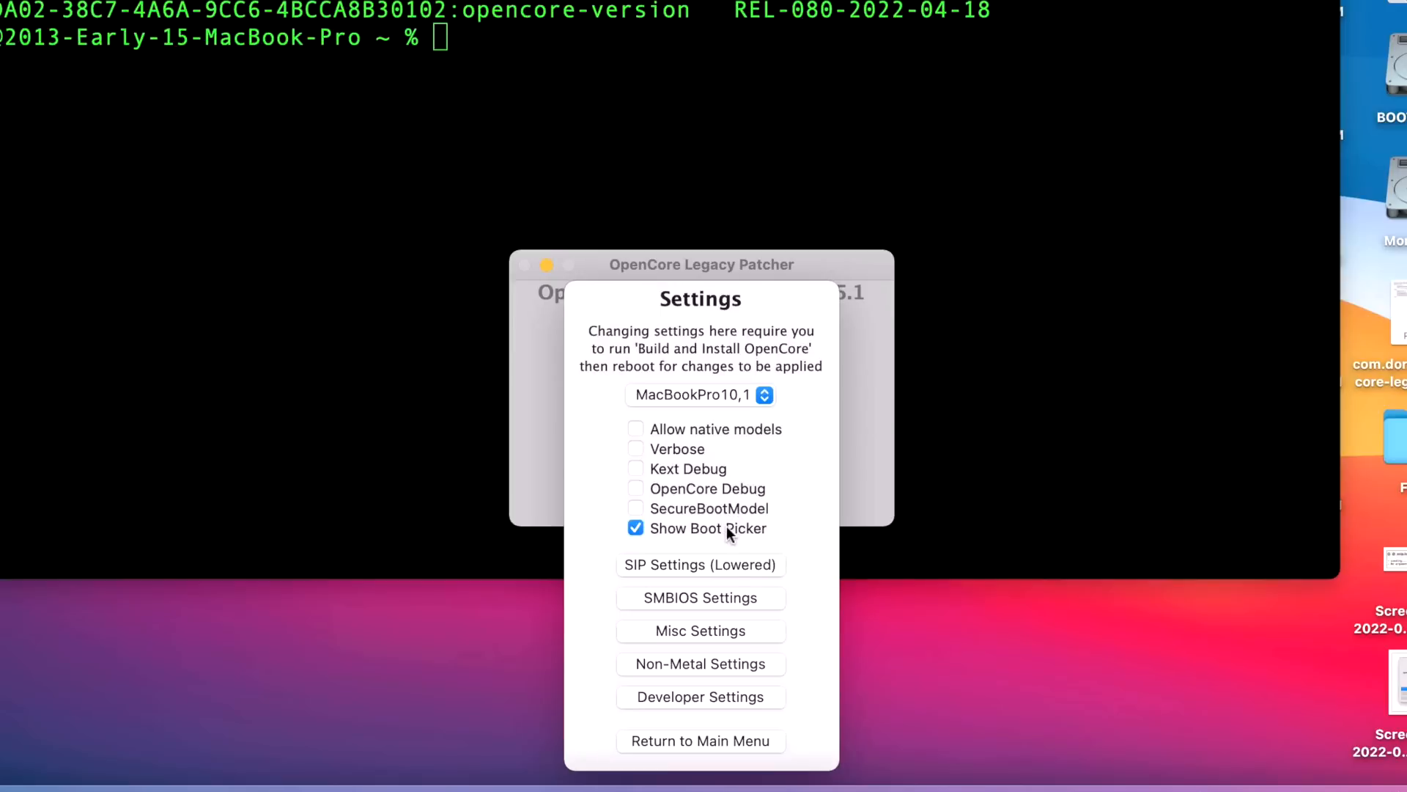
pyautogui.moveTo(727, 526)
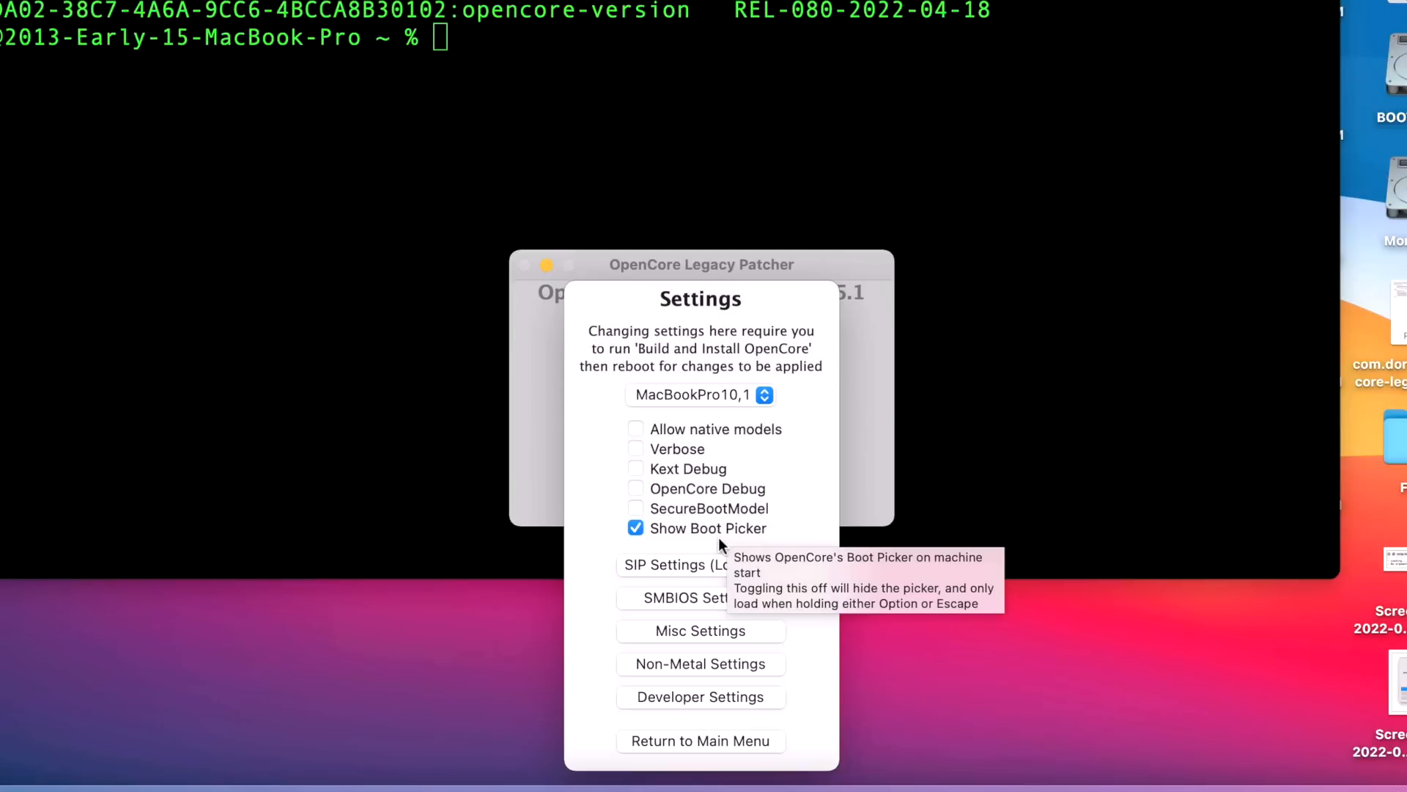
pyautogui.click(696, 526)
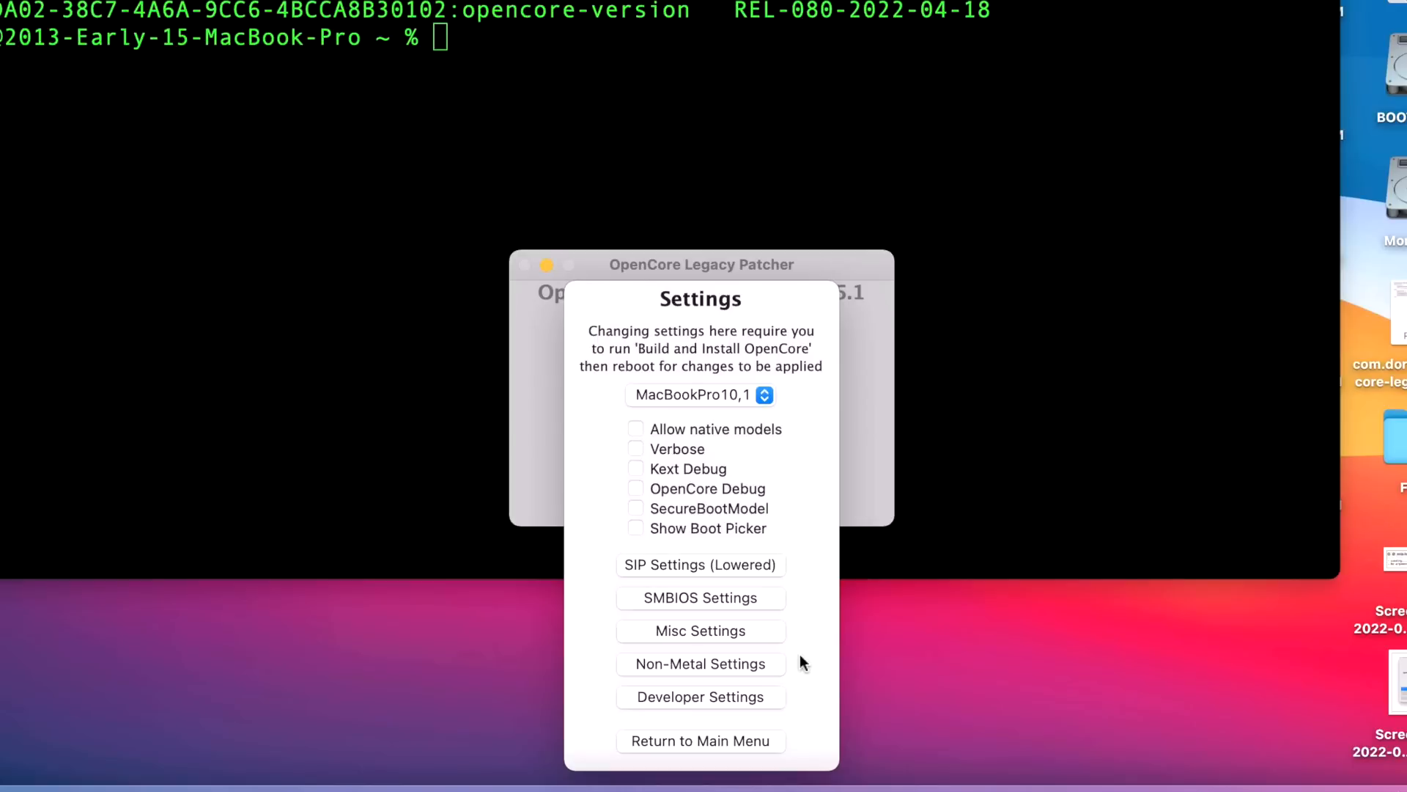
pyautogui.click(754, 738)
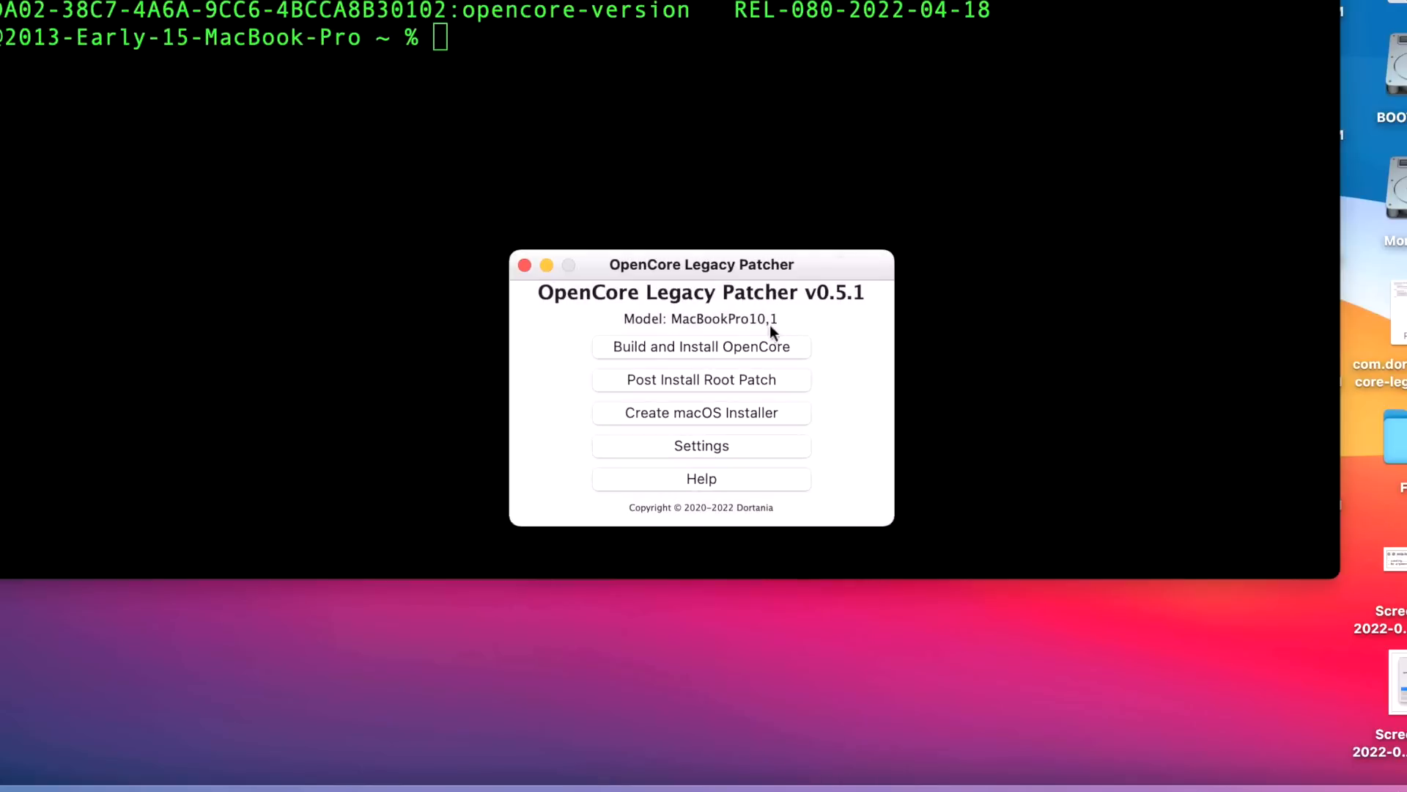
pyautogui.click(768, 346)
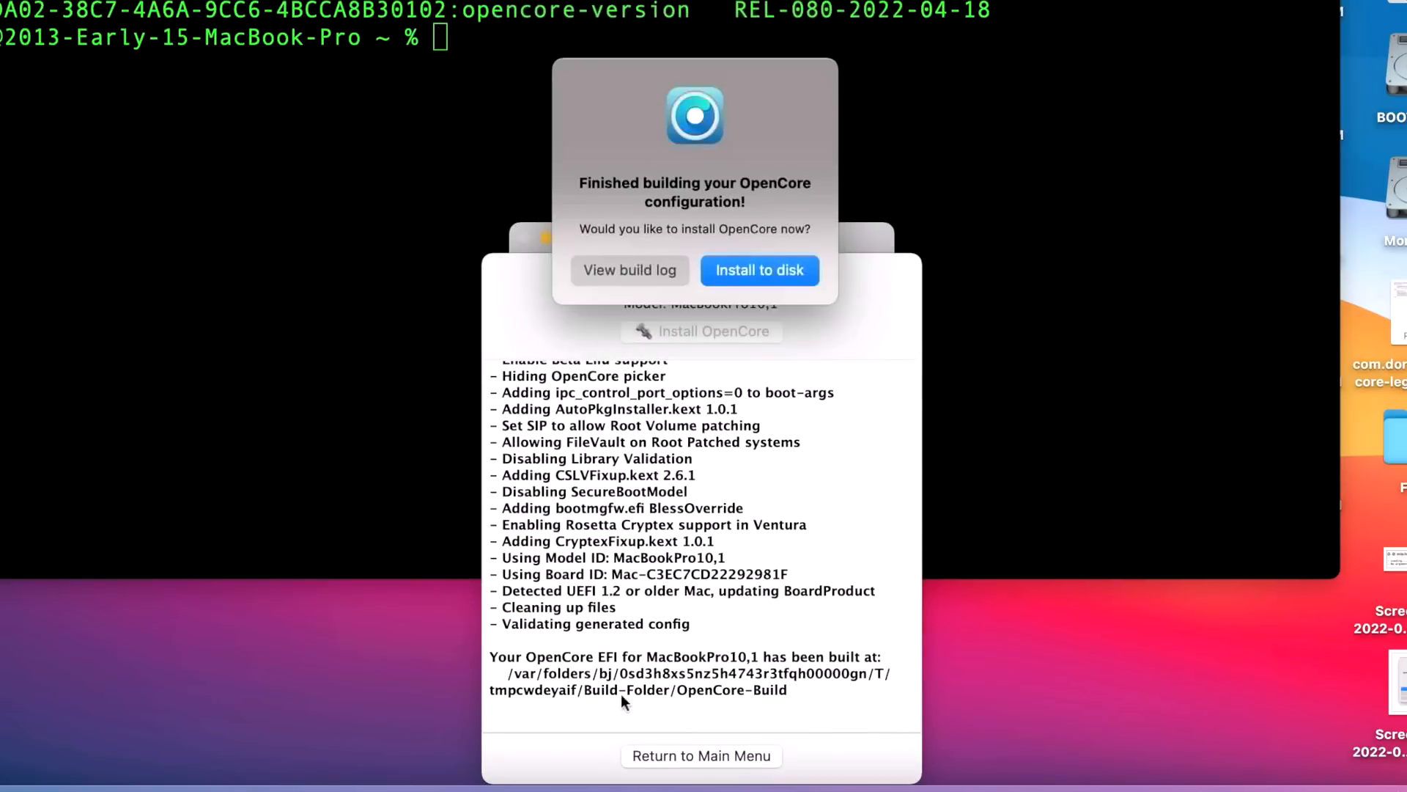
# Install the built OpenCore onto disk0's disk0s1 EFI partition, authorizing with the admin password
pyautogui.click(772, 275)
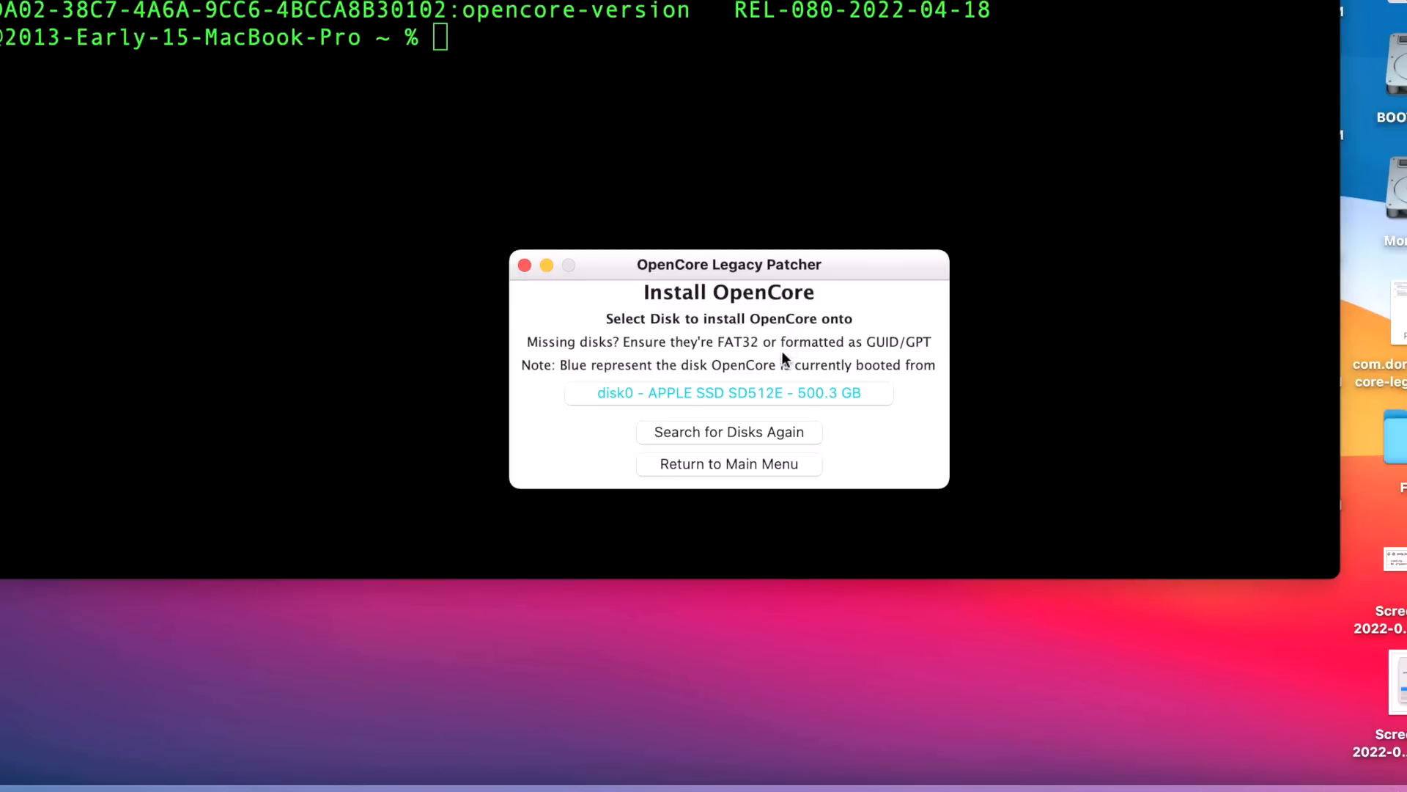
pyautogui.click(740, 393)
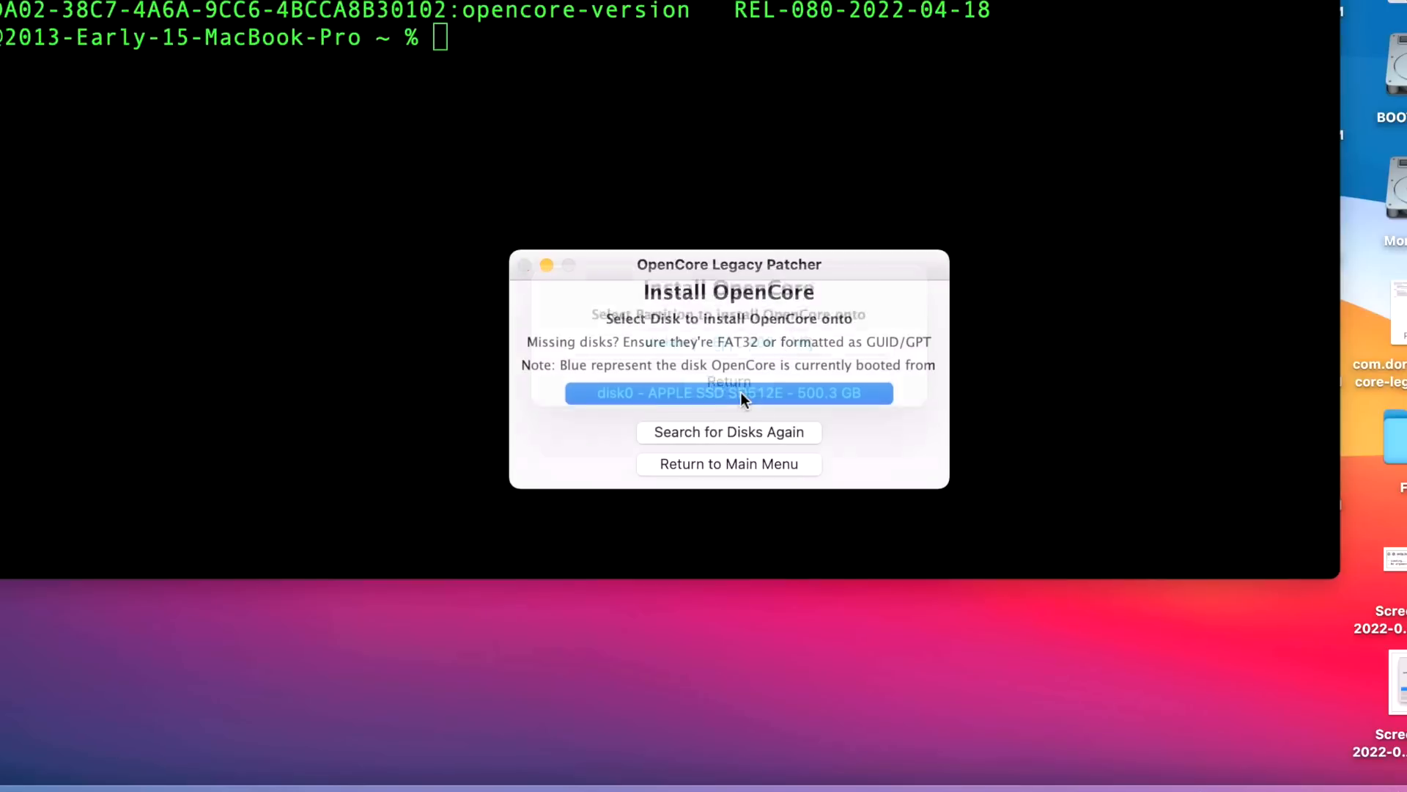
pyautogui.click(754, 376)
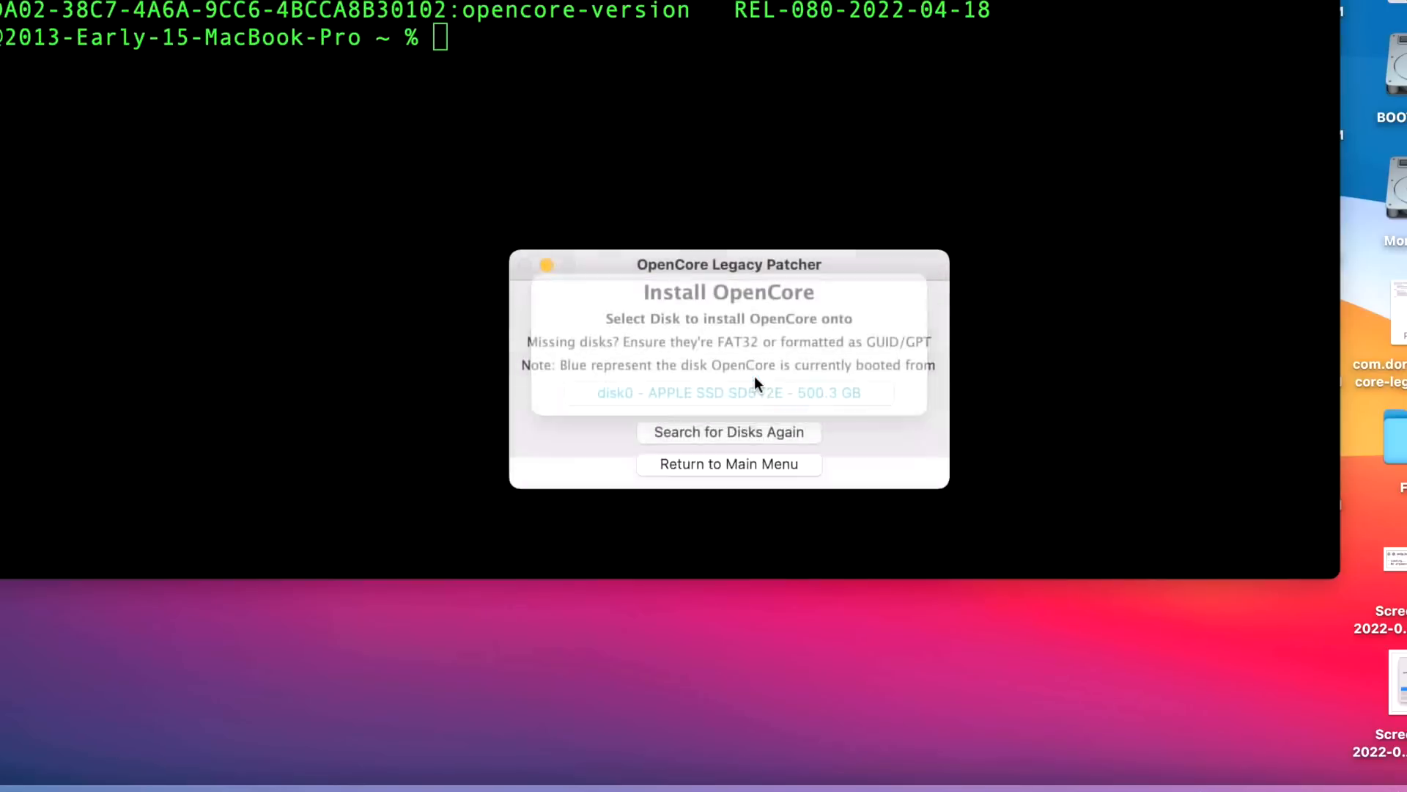
pyautogui.write('test')
pyautogui.press('Return')
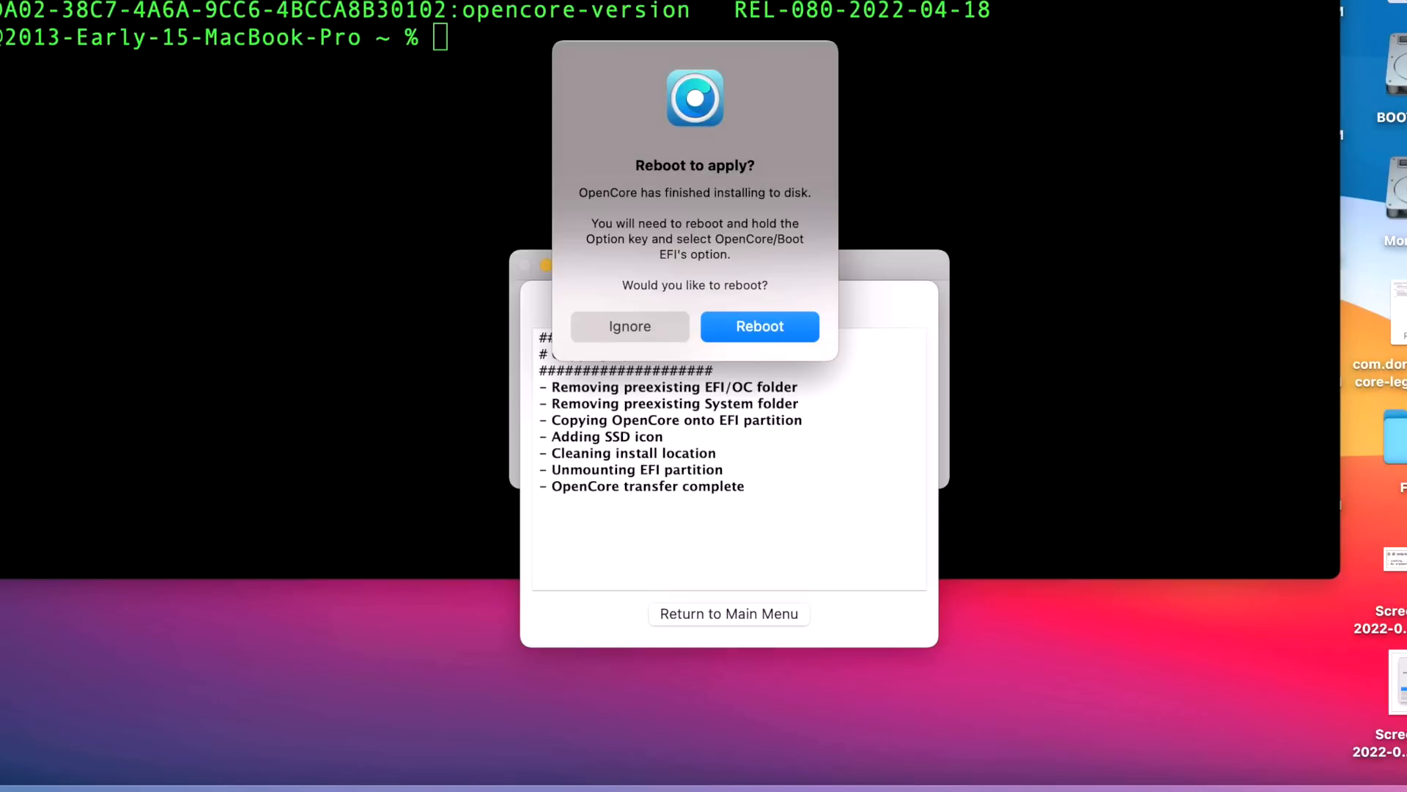
# Restart the Mac to apply the newly installed OpenCore
pyautogui.click(739, 329)
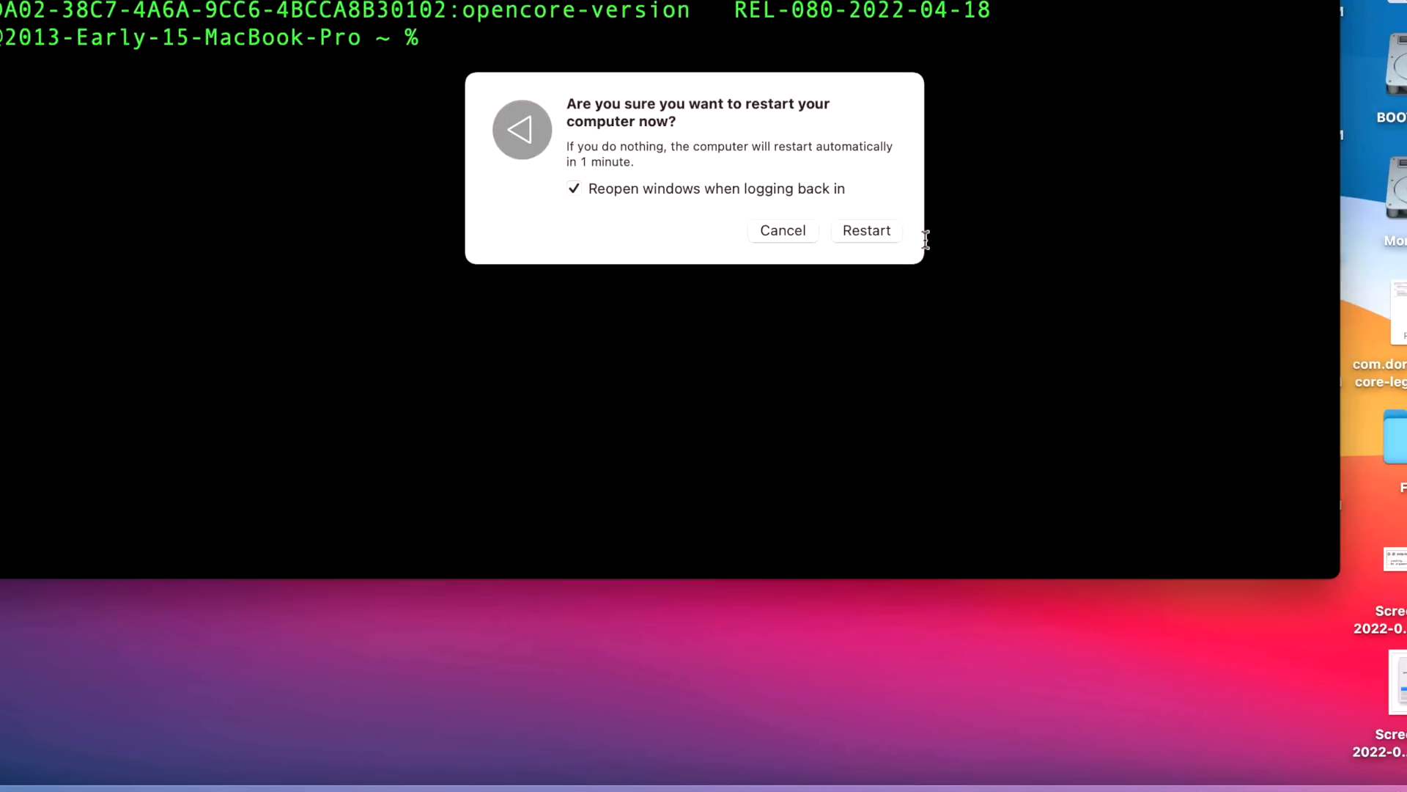
pyautogui.click(863, 233)
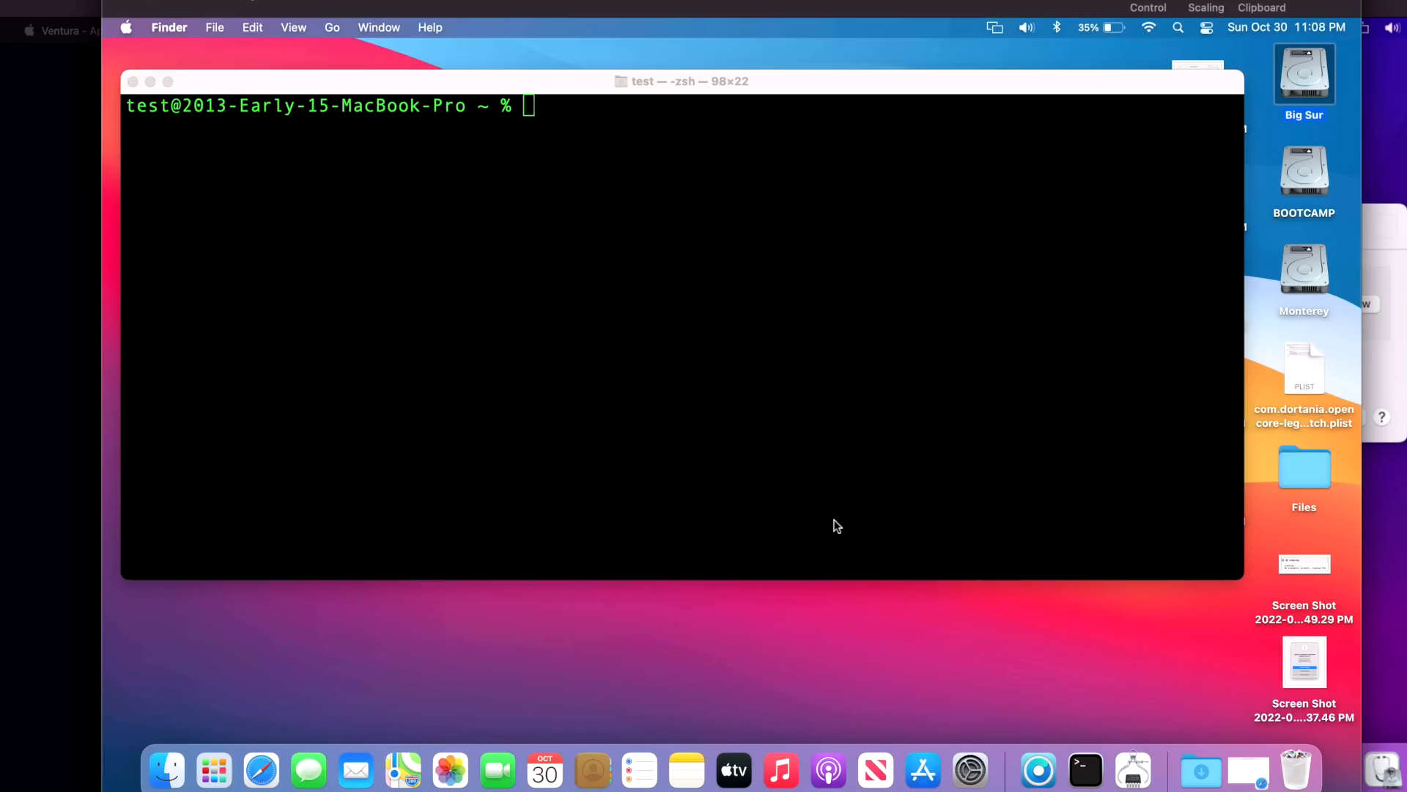
pyautogui.click(793, 433)
# Clear Terminal and rerun the nvram query, highlighting REL-085 and its 2022-10-04 date
pyautogui.write('clear')
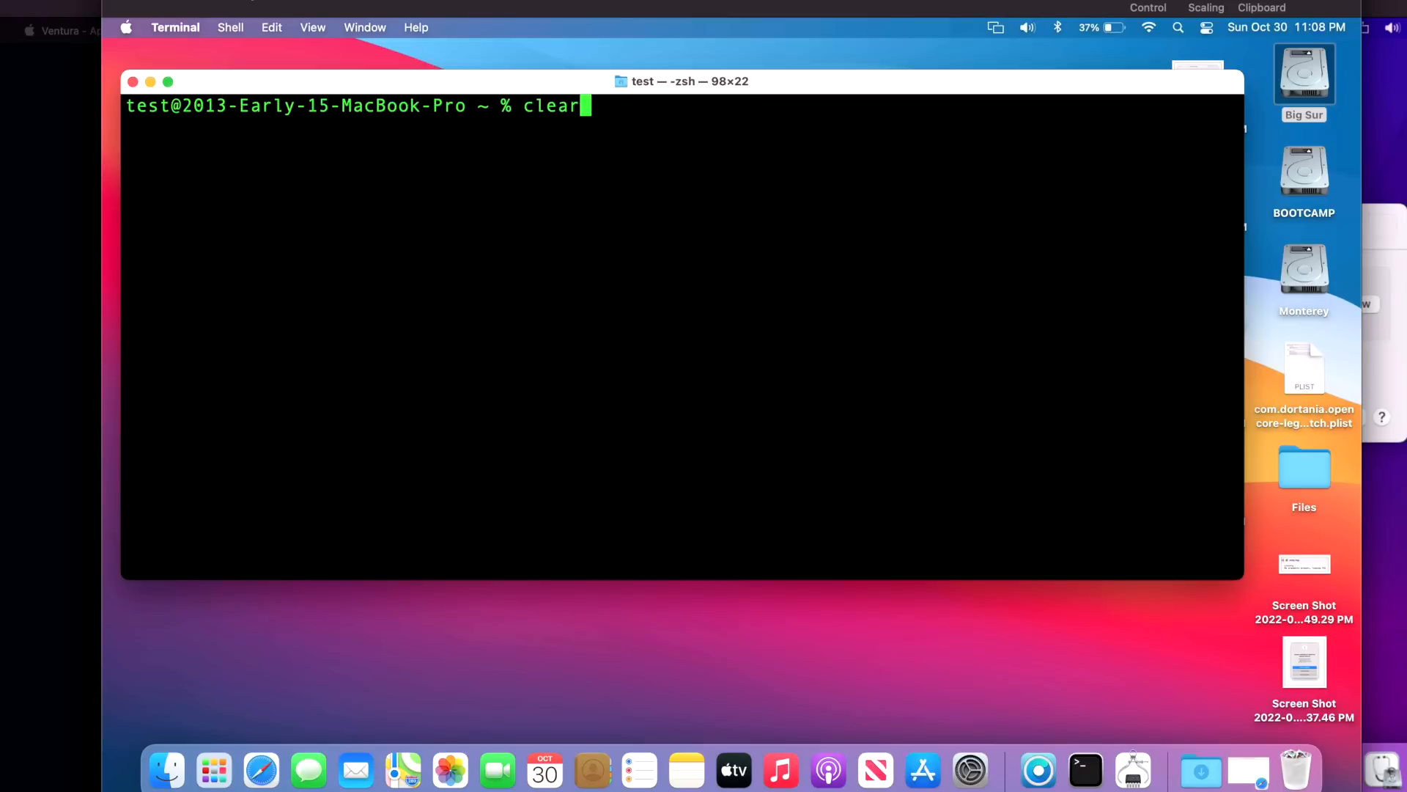
pyautogui.press('Return')
pyautogui.write('nvram 4D1FDA02-38C7-4A6A-9CC6-4BCCA8B30102:opencore-version')
pyautogui.press('Return')
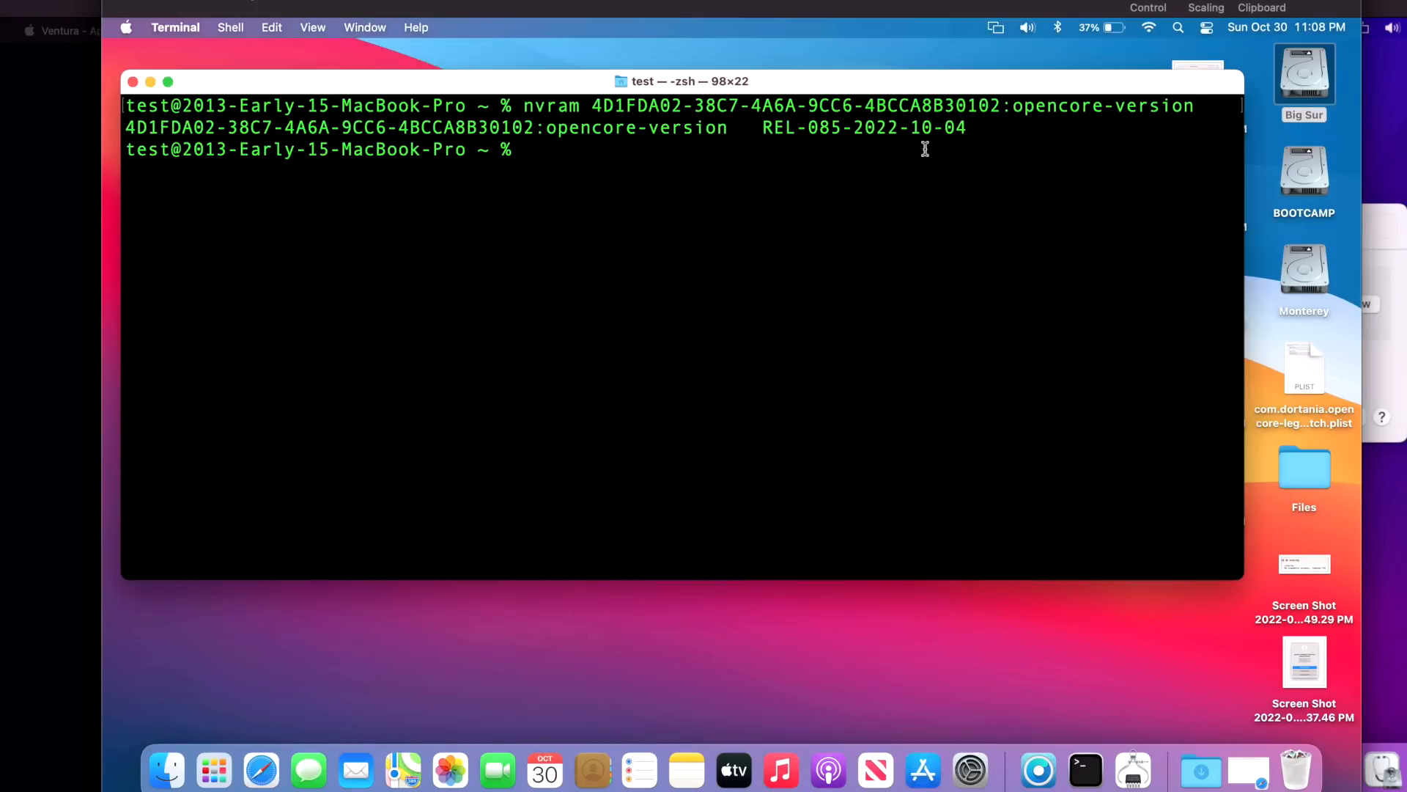
pyautogui.moveTo(854, 128); pyautogui.dragTo(963, 127)
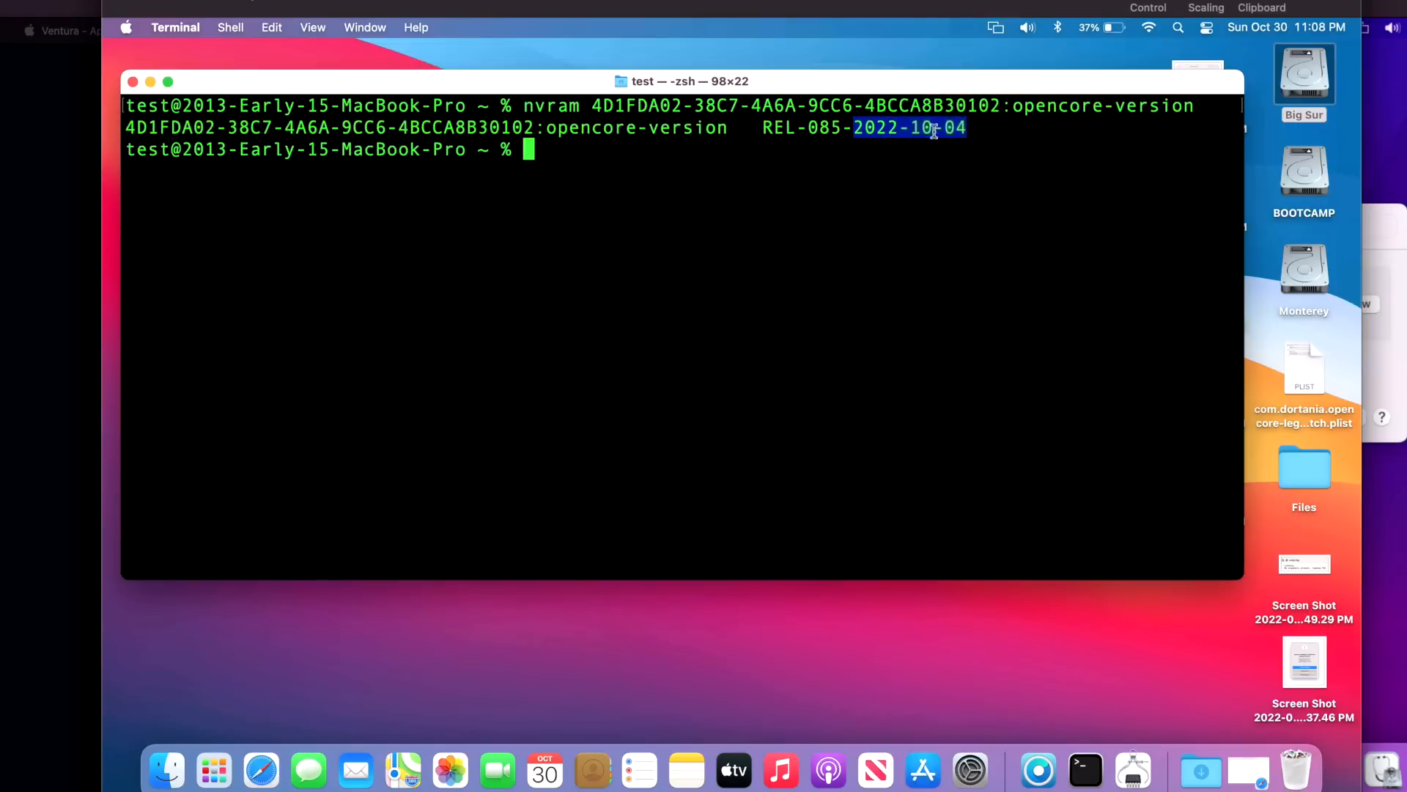
pyautogui.moveTo(841, 128); pyautogui.dragTo(772, 128)
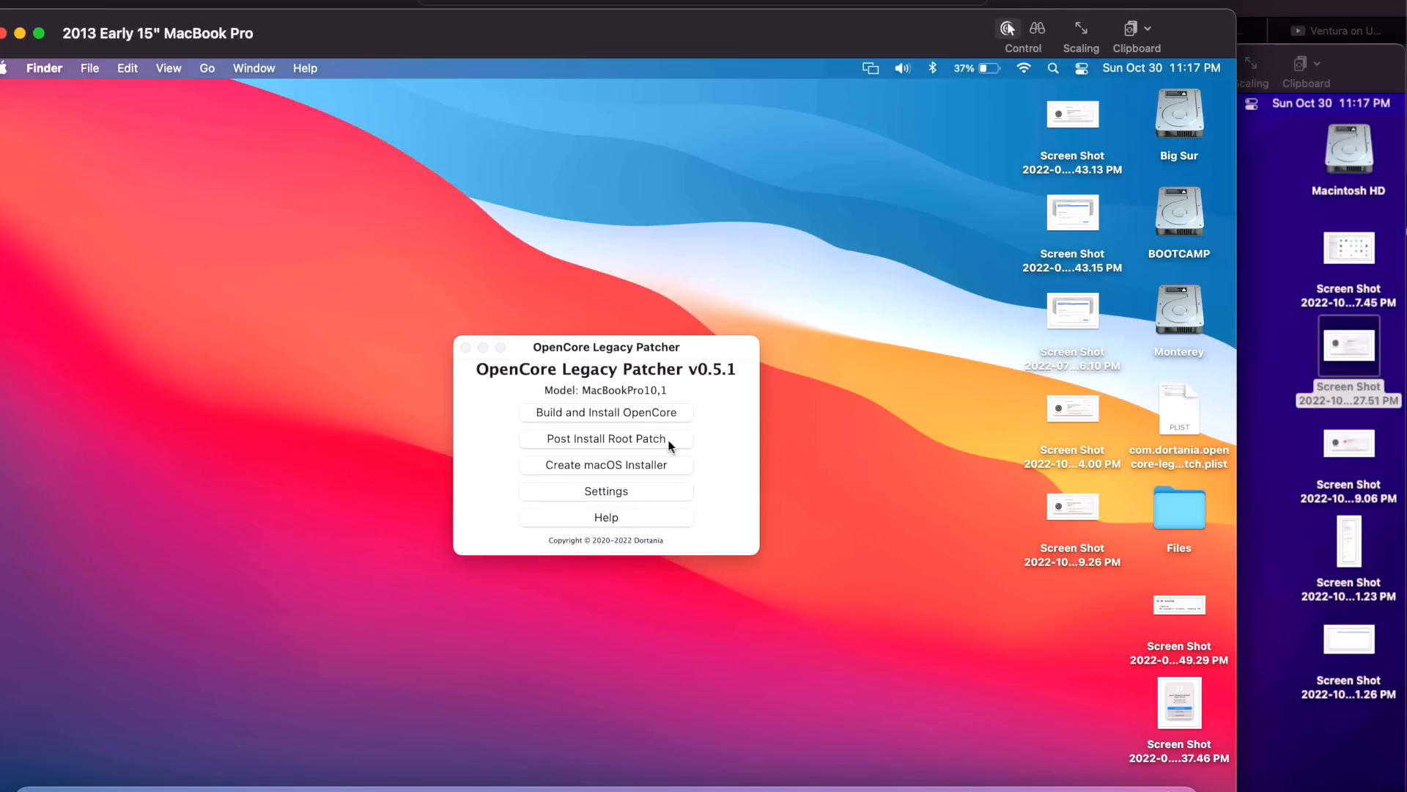
# Move the remote 2013 MacBook Pro screen into view and check its needed root patches
pyautogui.moveTo(477, 40); pyautogui.dragTo(528, 19)
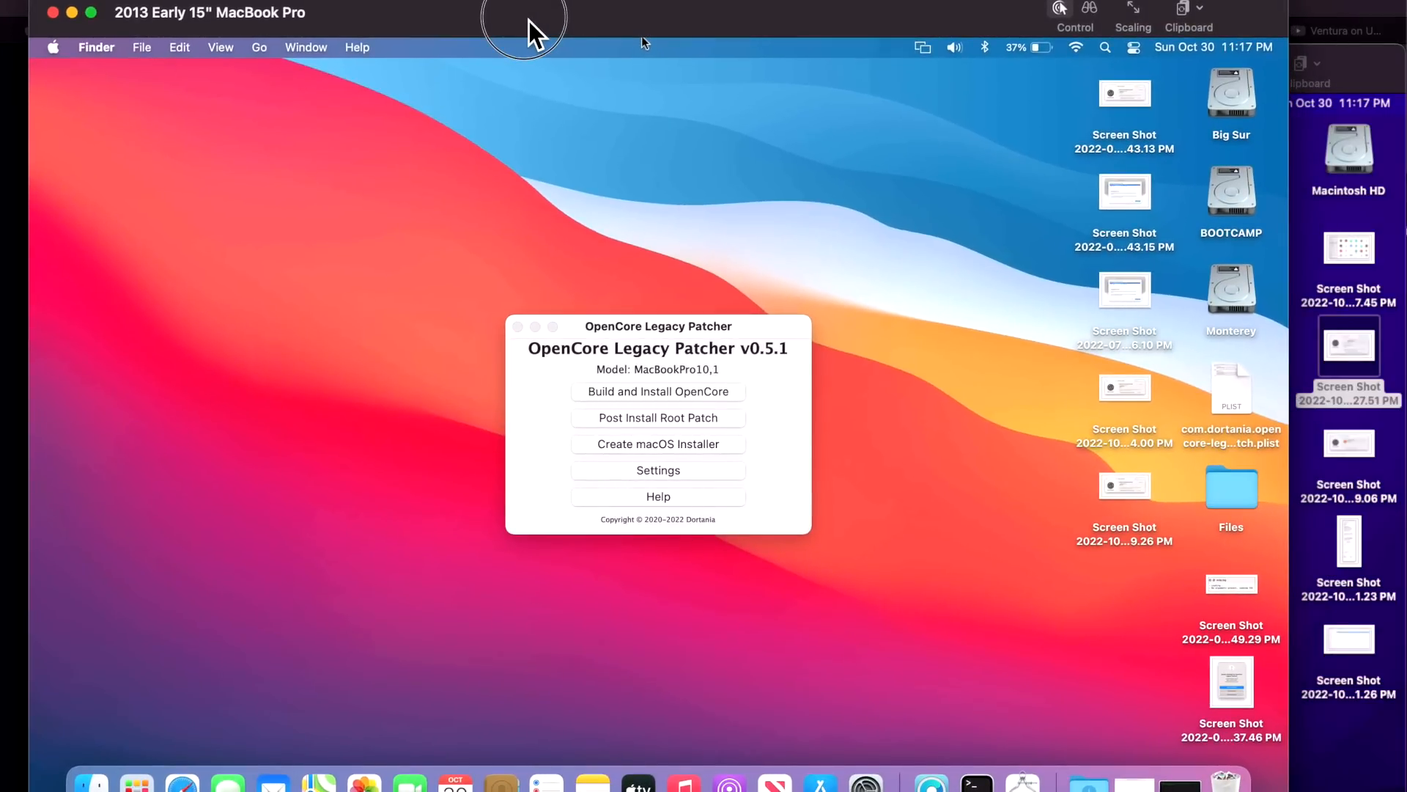
pyautogui.moveTo(529, 20); pyautogui.dragTo(524, 7)
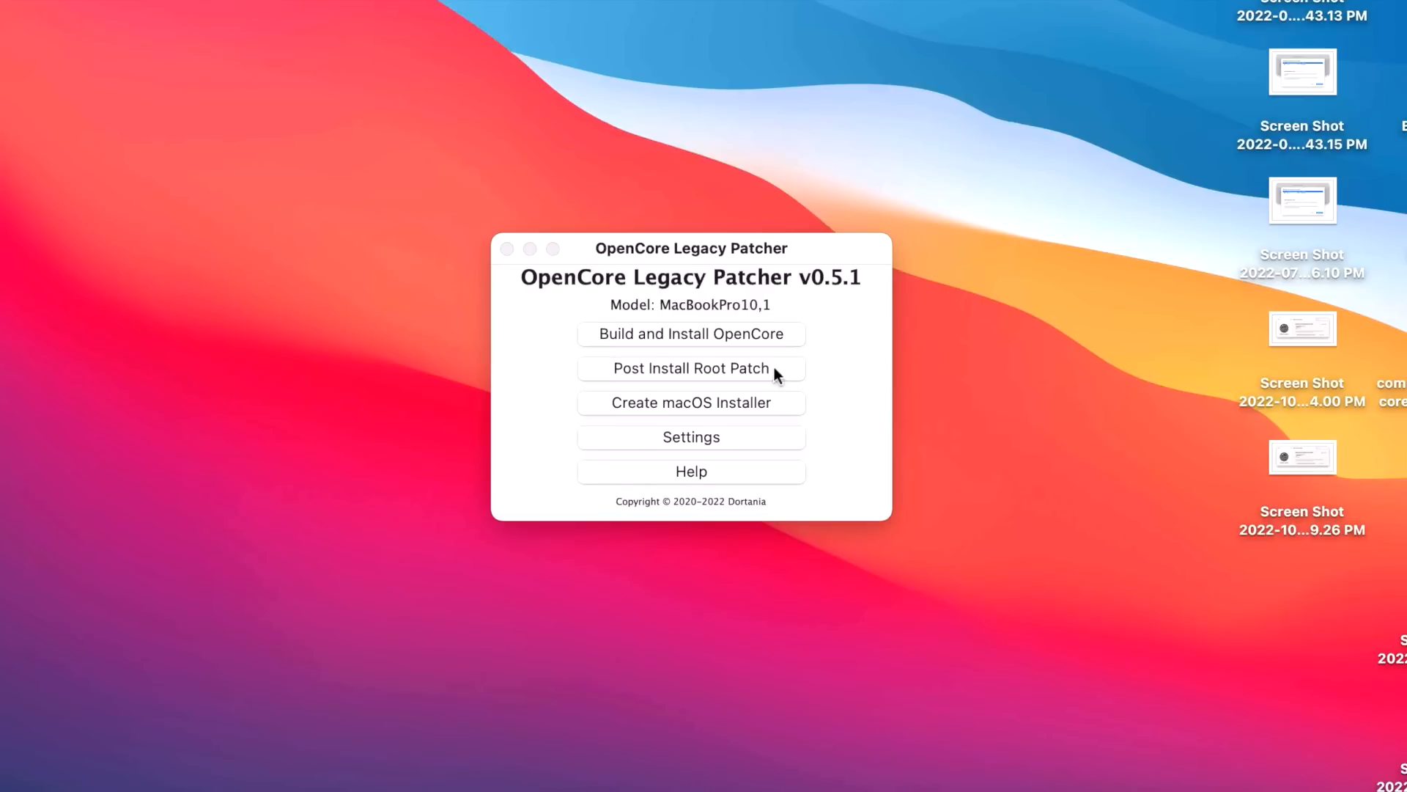
pyautogui.click(774, 367)
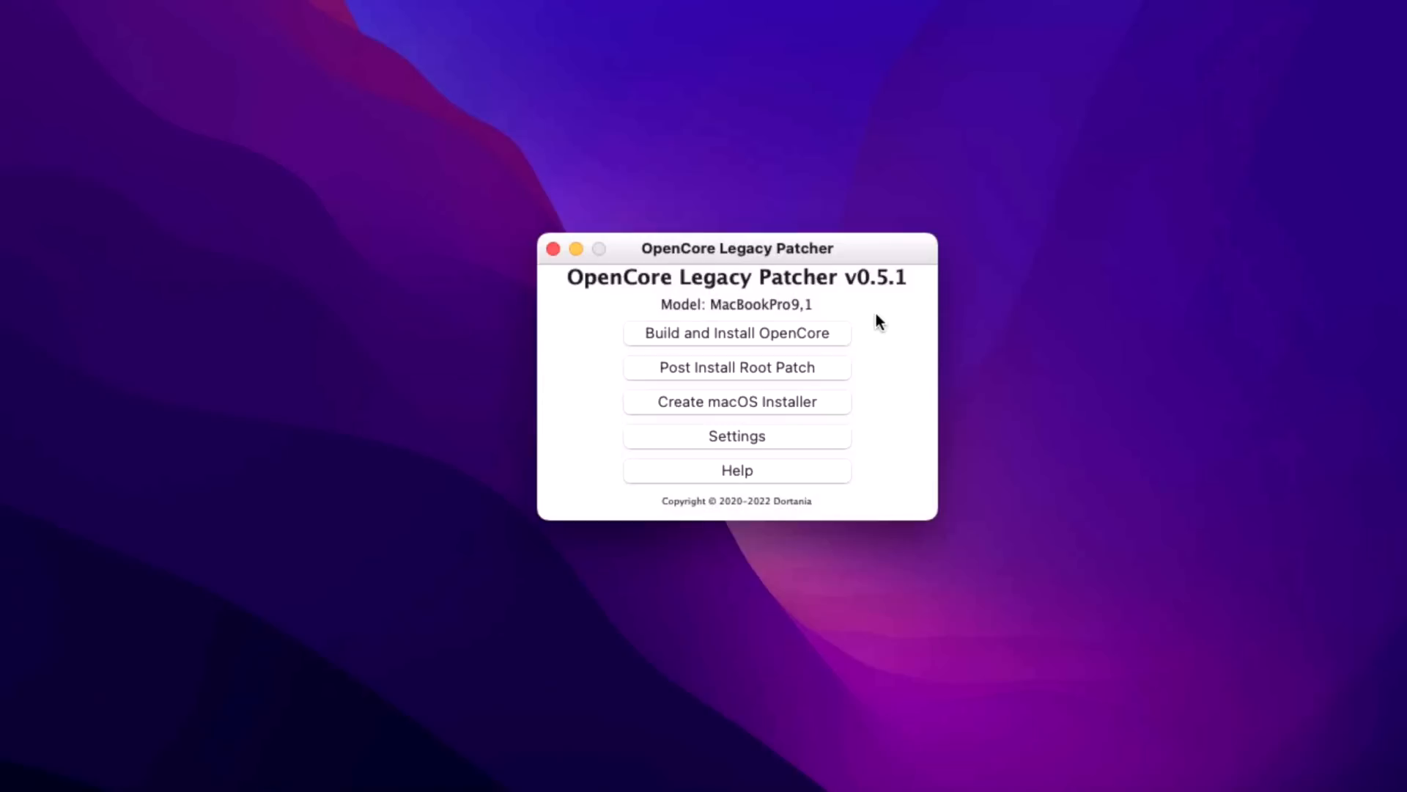
# Check the MacBookPro9,1's root patch status, then go back to the main menu
pyautogui.click(833, 368)
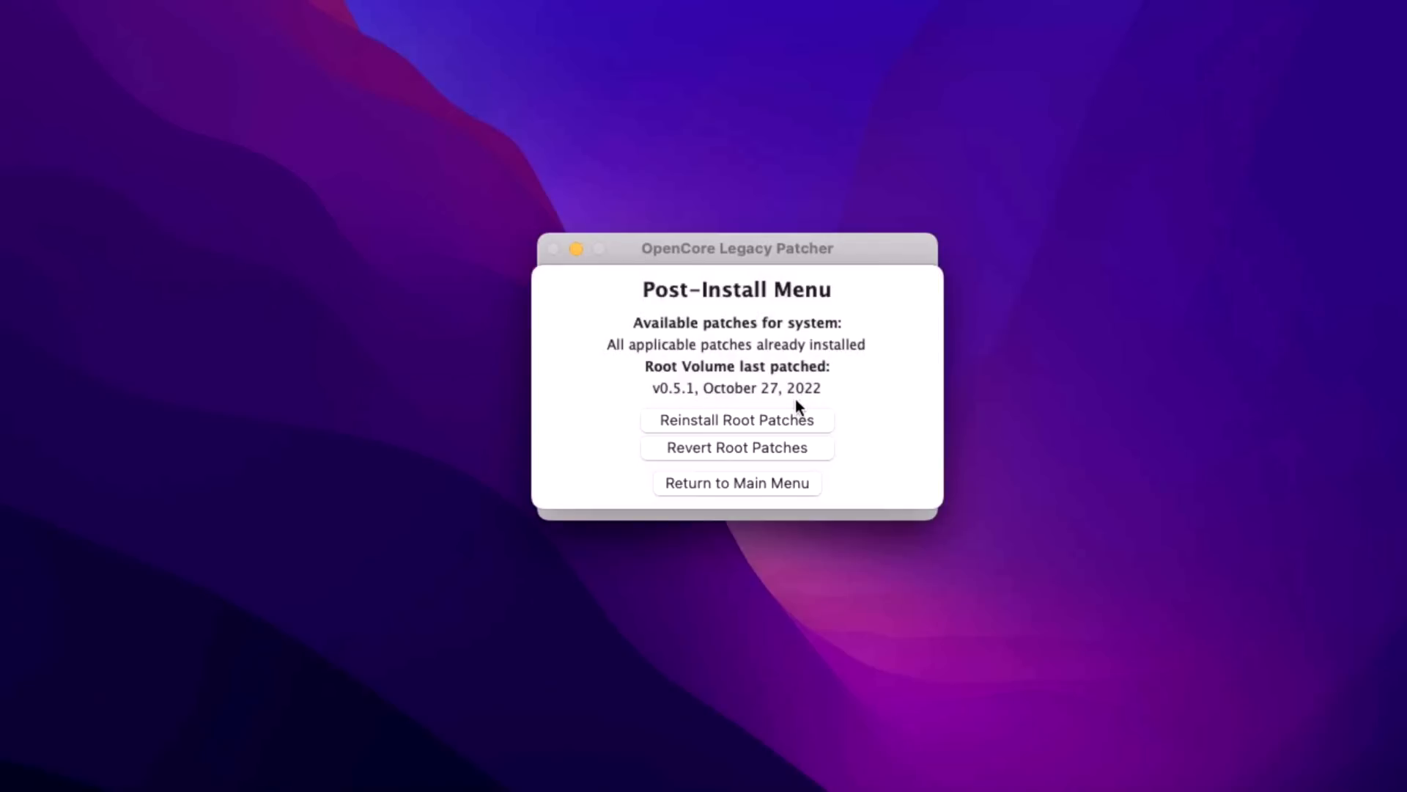
pyautogui.click(777, 478)
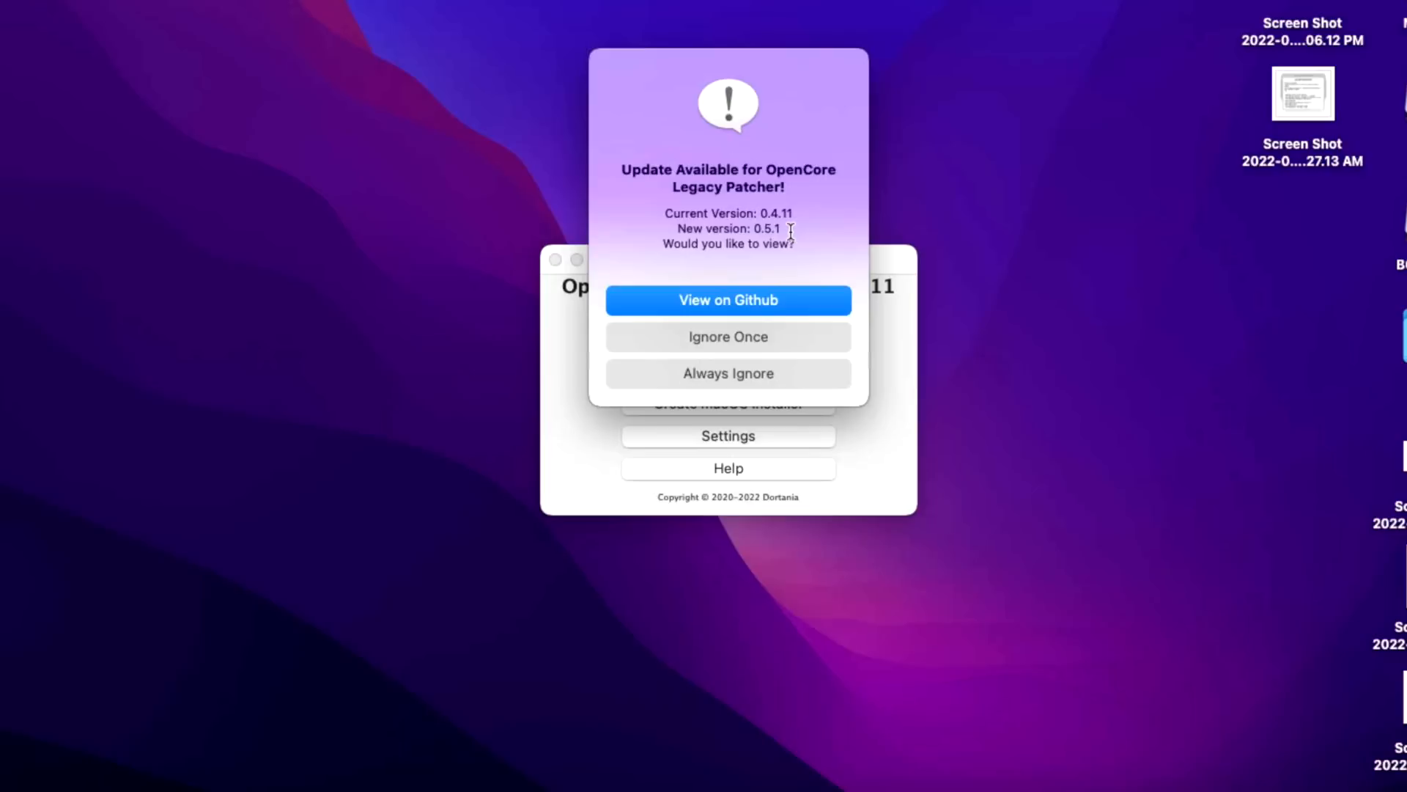
# Skip the 0.5.1 update notice and review the root patches listed by the 0.4.11 app
pyautogui.click(778, 345)
pyautogui.click(769, 370)
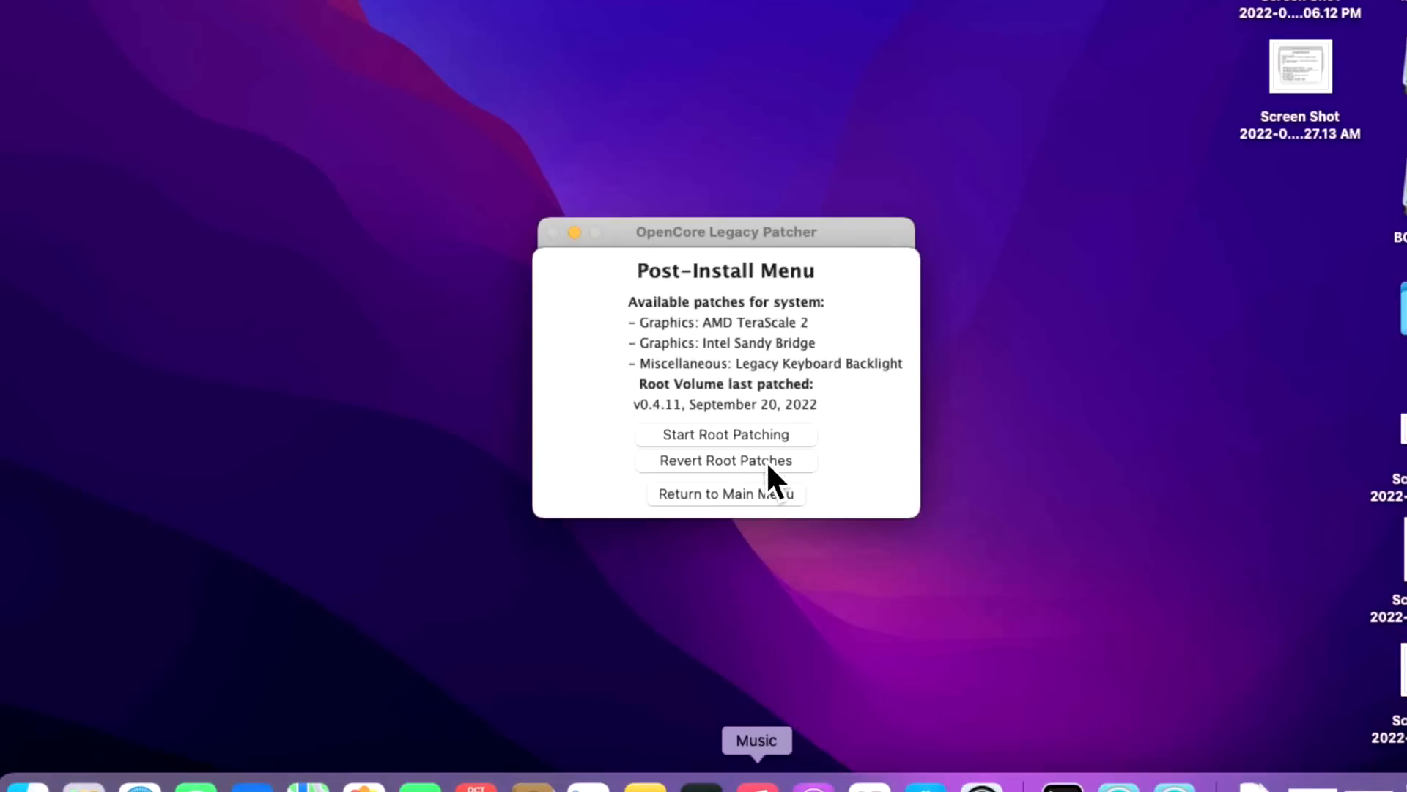
pyautogui.click(766, 493)
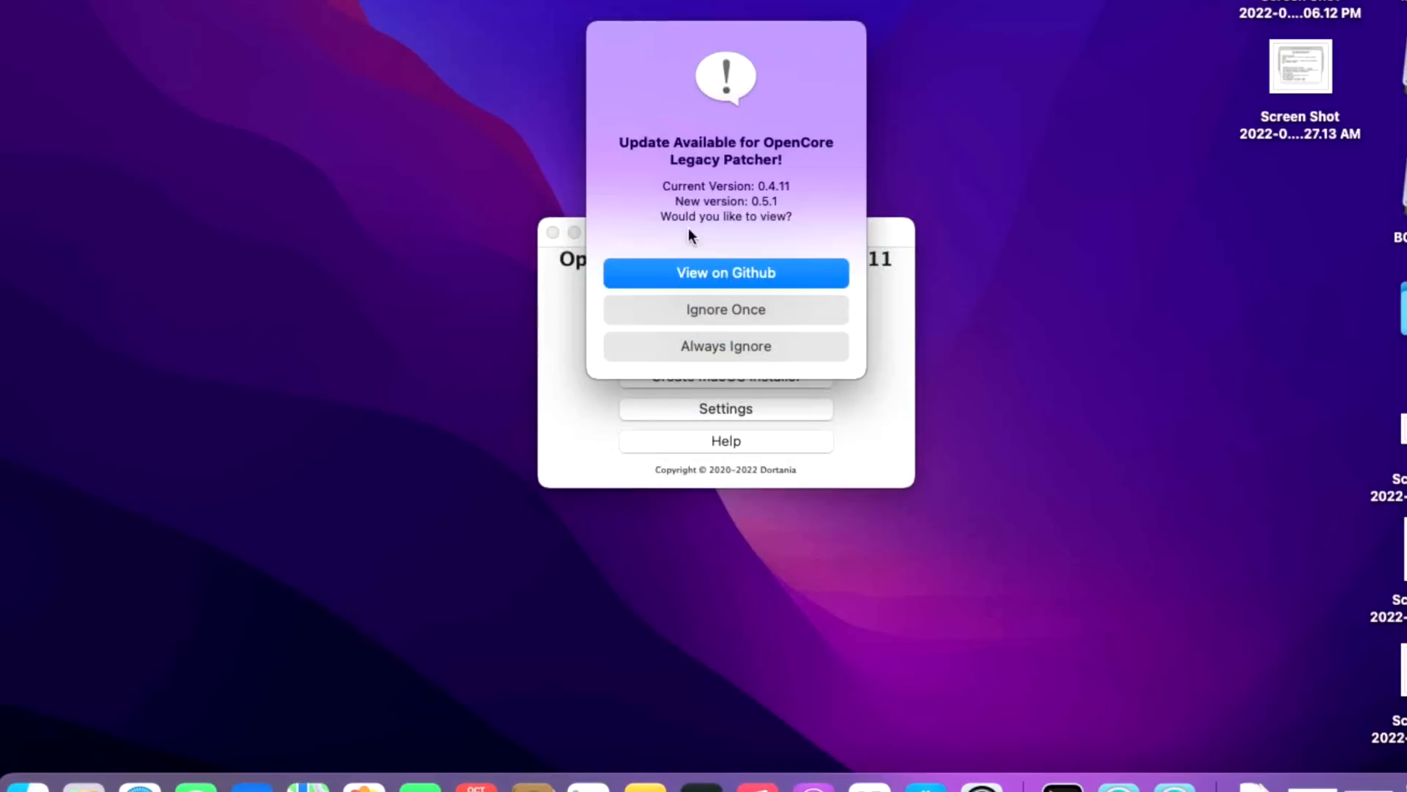
# Quit the outdated 0.4.11 patcher and open Post Install Root Patch in the relaunched one
pyautogui.click(801, 316)
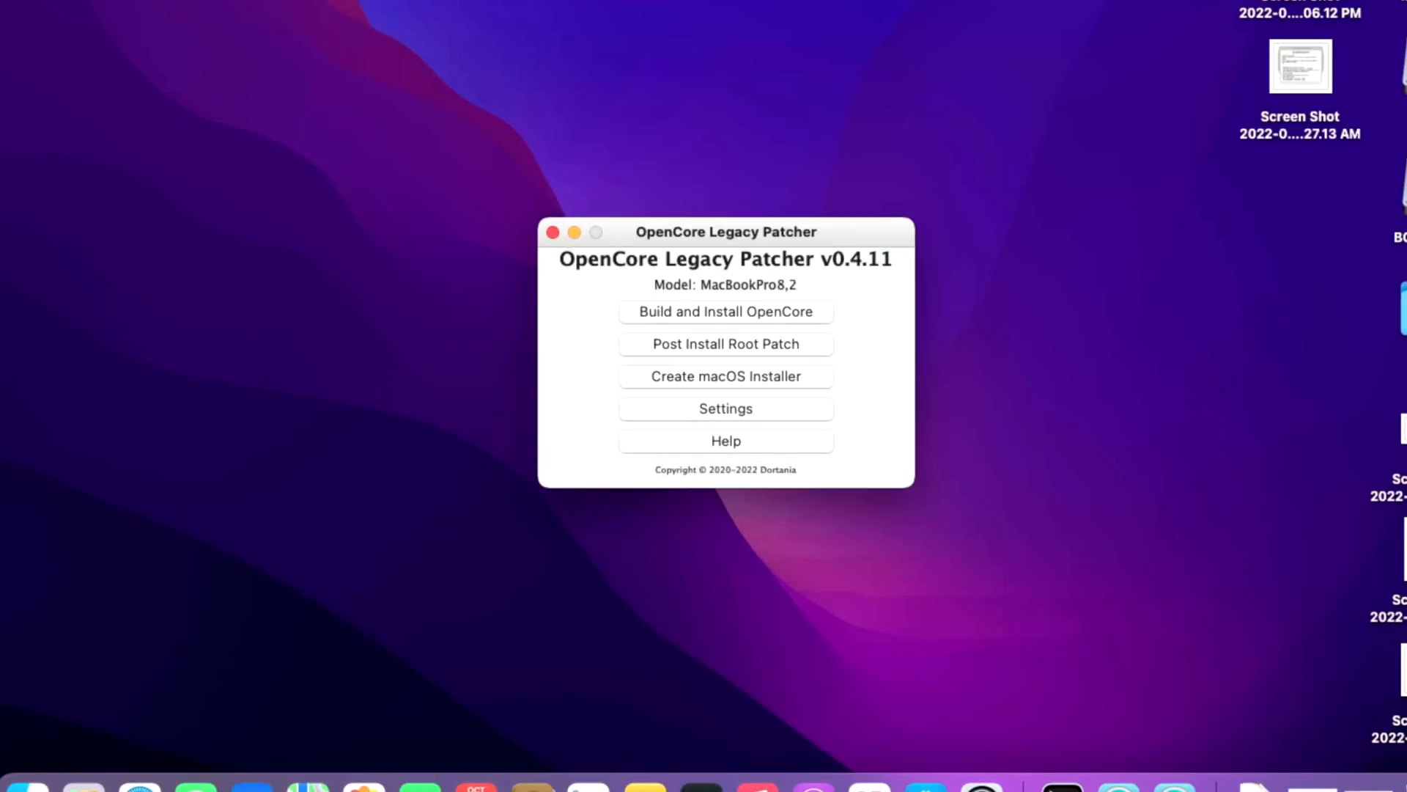
pyautogui.click(129, 33)
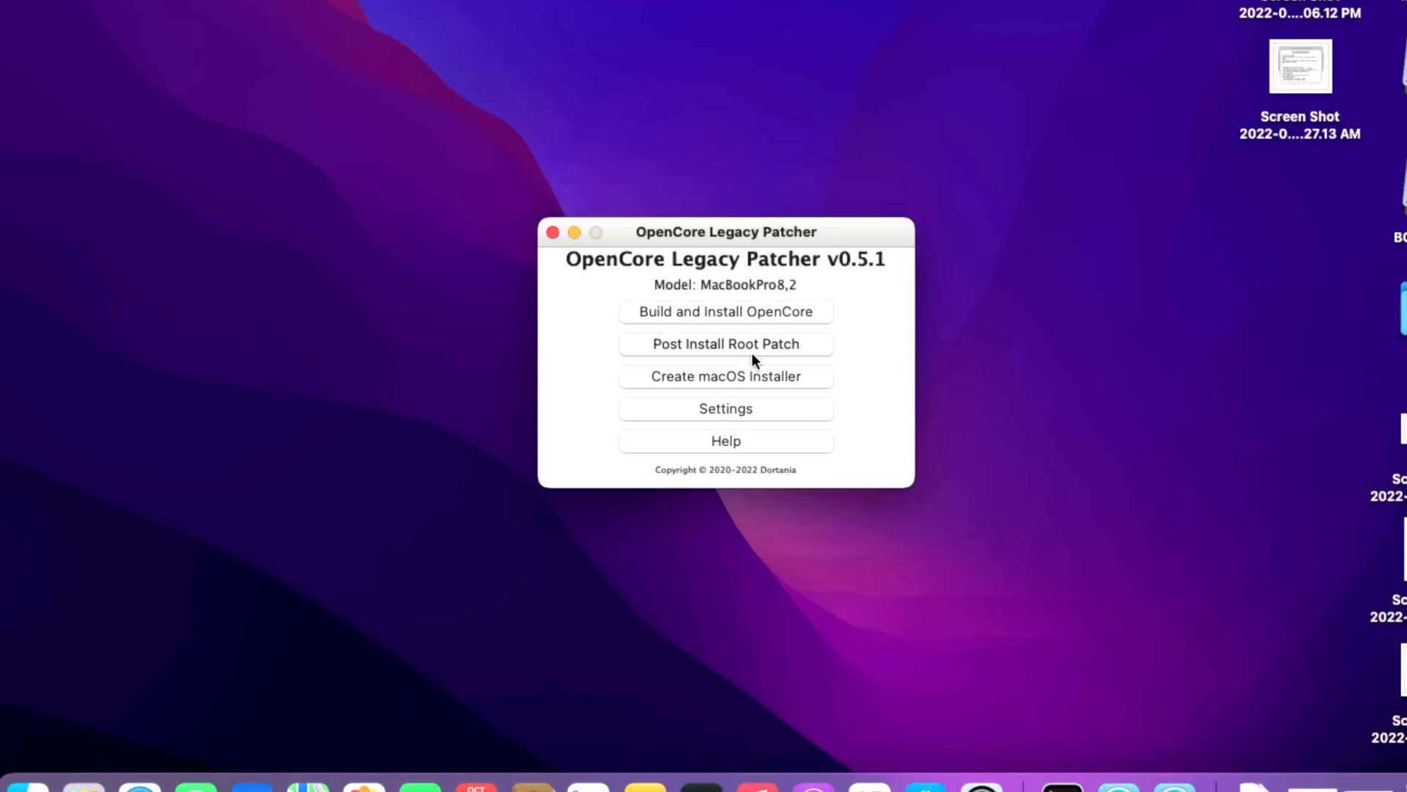
pyautogui.click(750, 354)
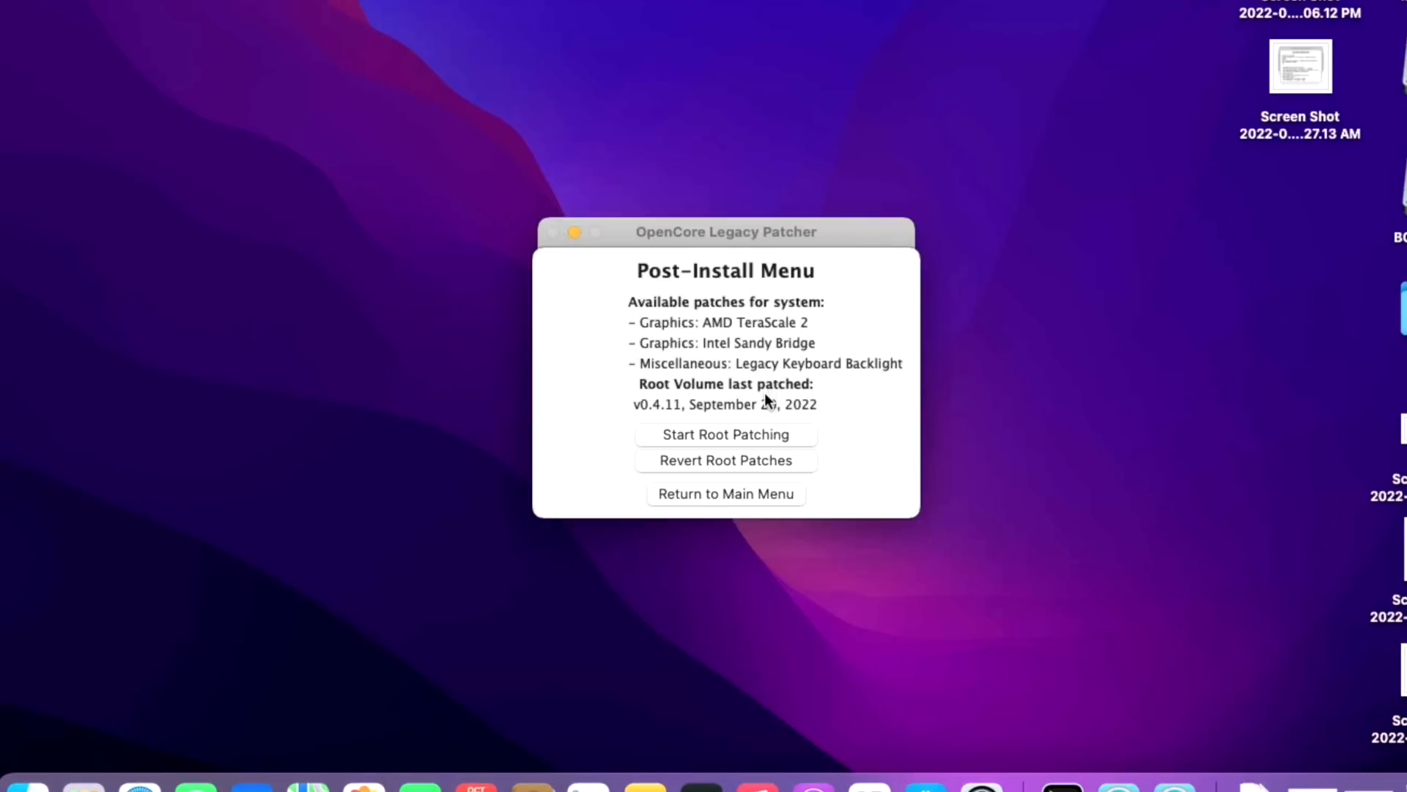
# Apply the TeraScale 2, Sandy Bridge and keyboard backlight root patches as admin, then restart
pyautogui.click(763, 433)
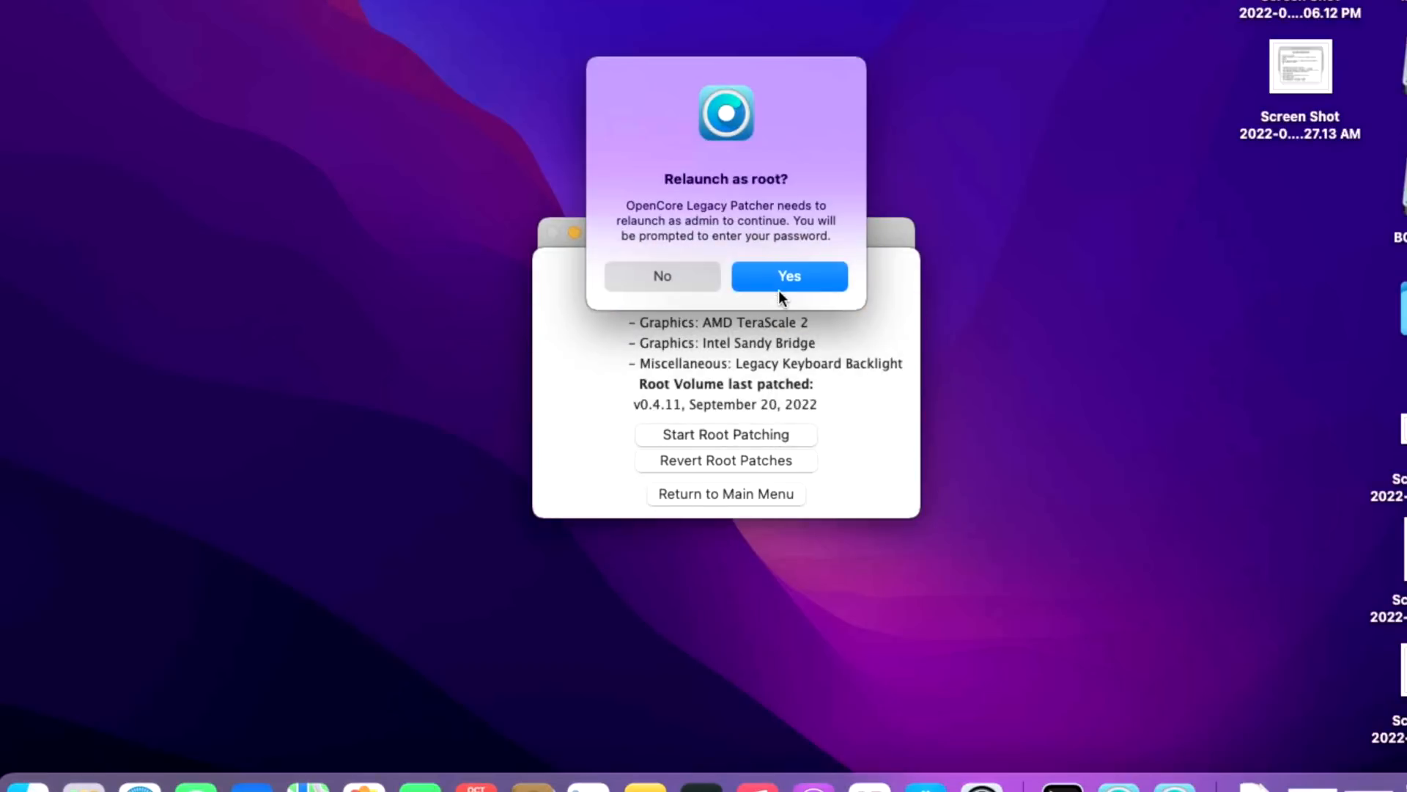
pyautogui.click(784, 273)
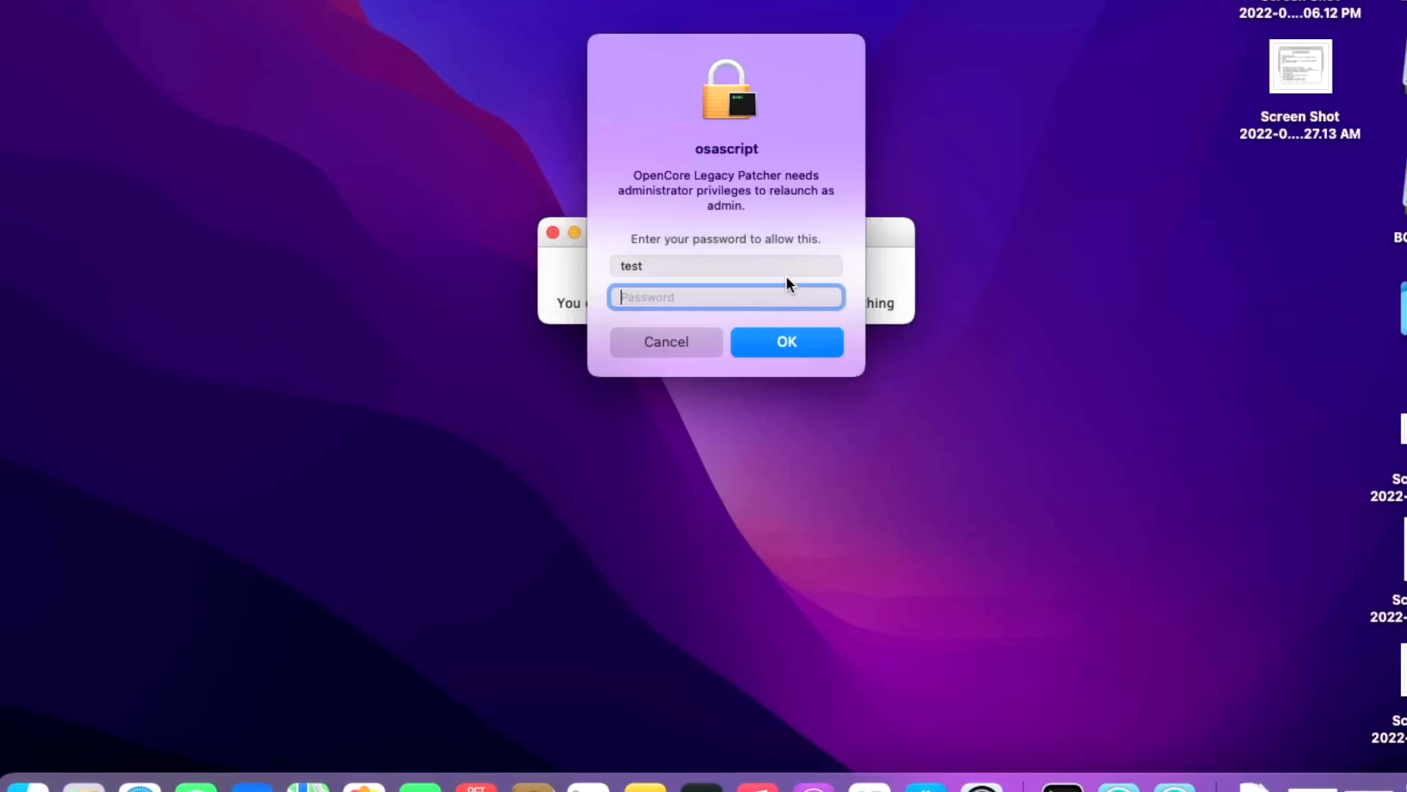
pyautogui.write('test')
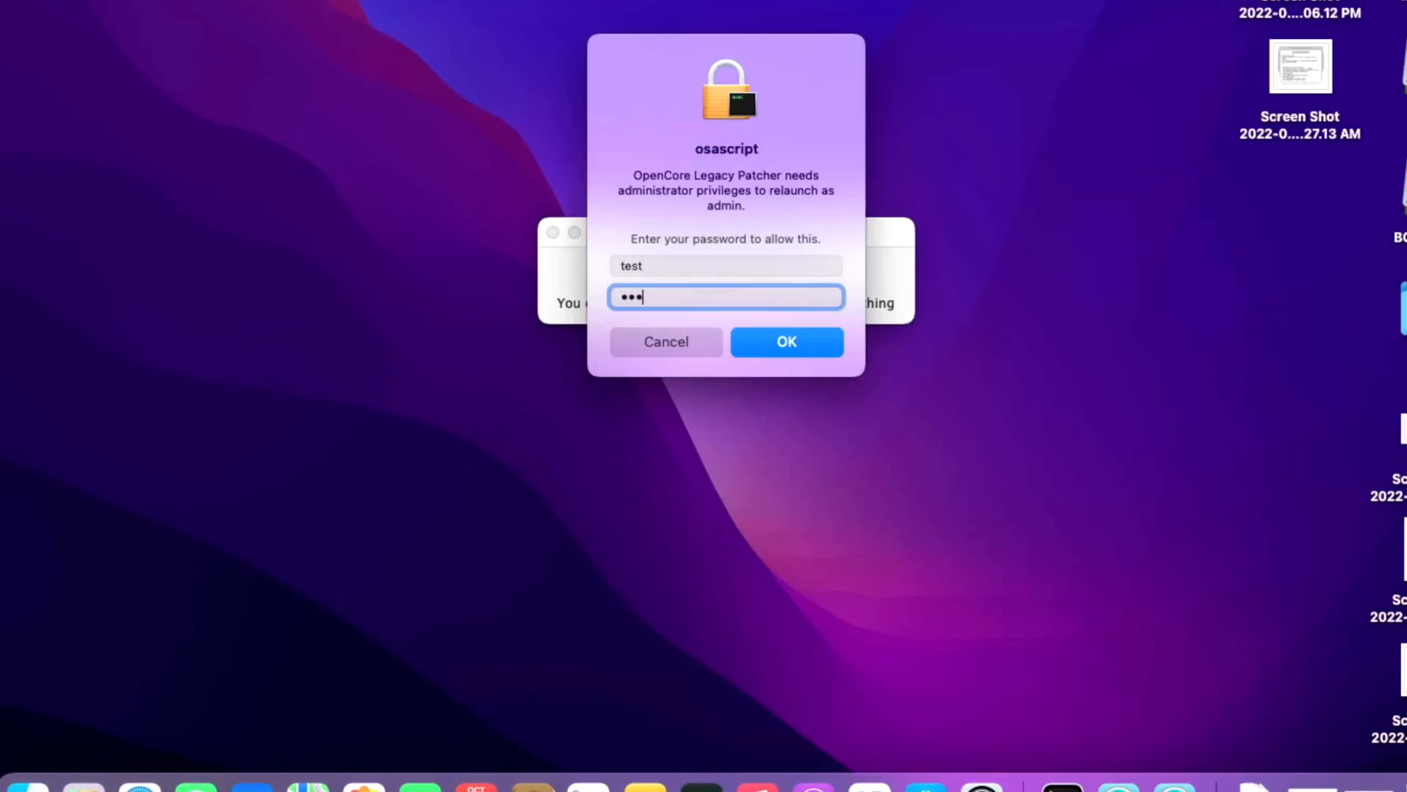
pyautogui.press('Return')
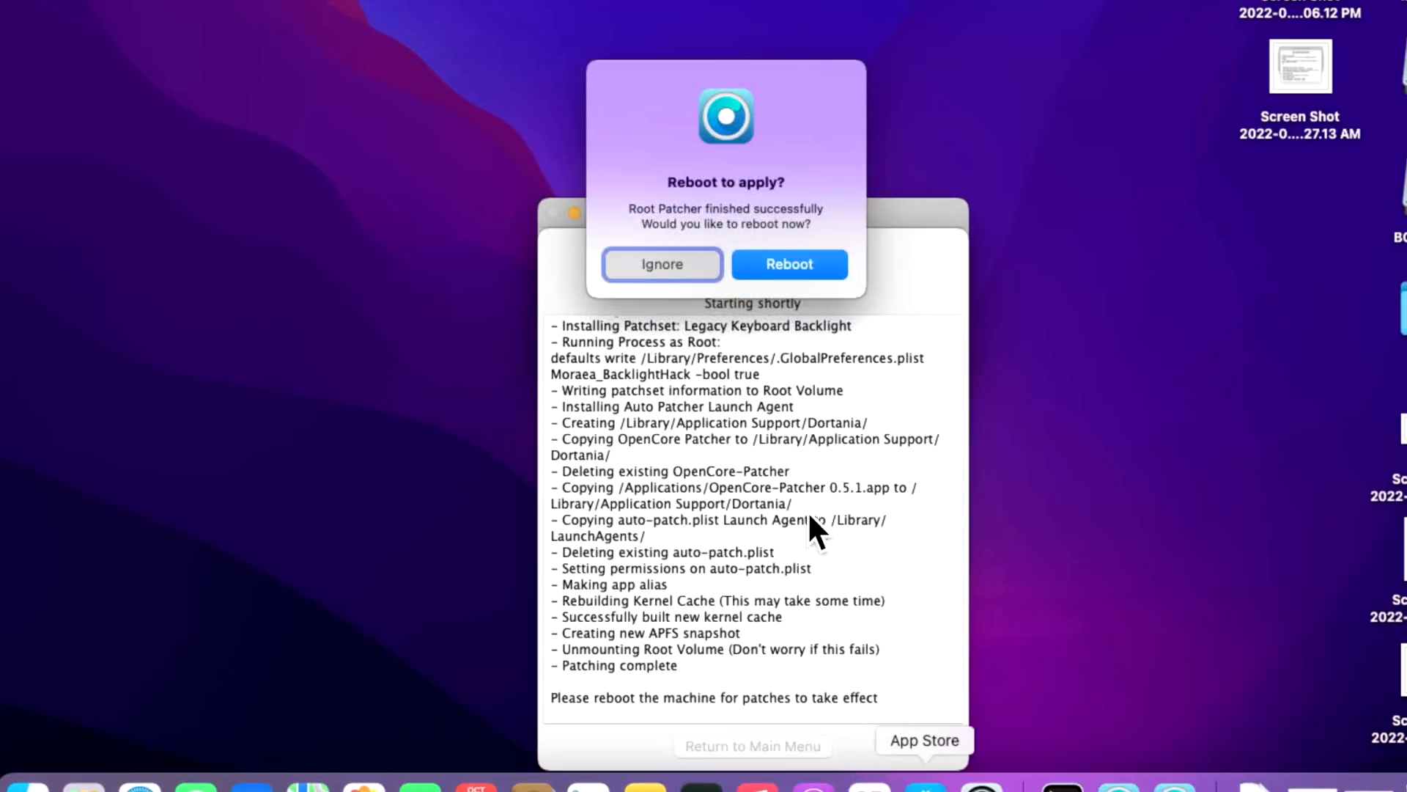
pyautogui.click(806, 265)
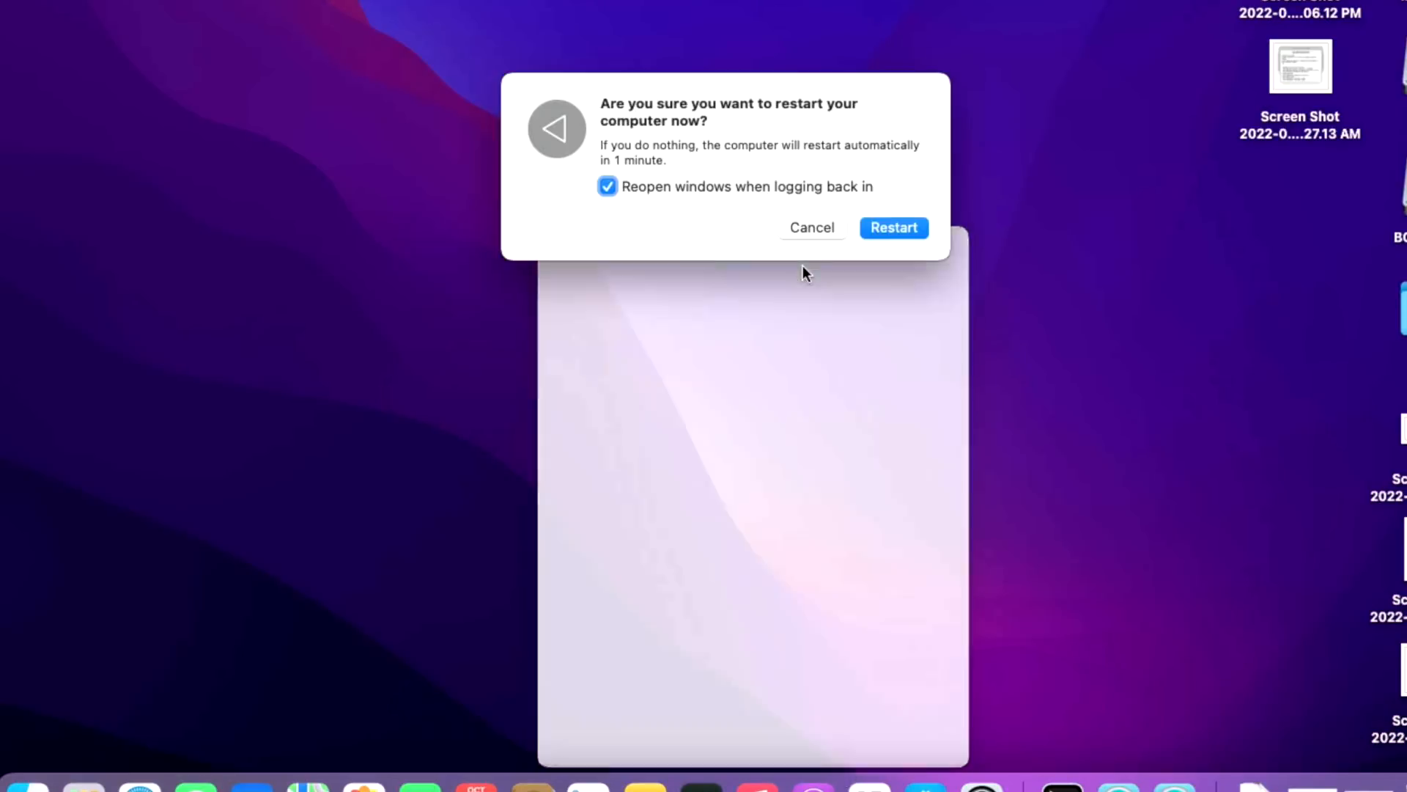
pyautogui.click(879, 227)
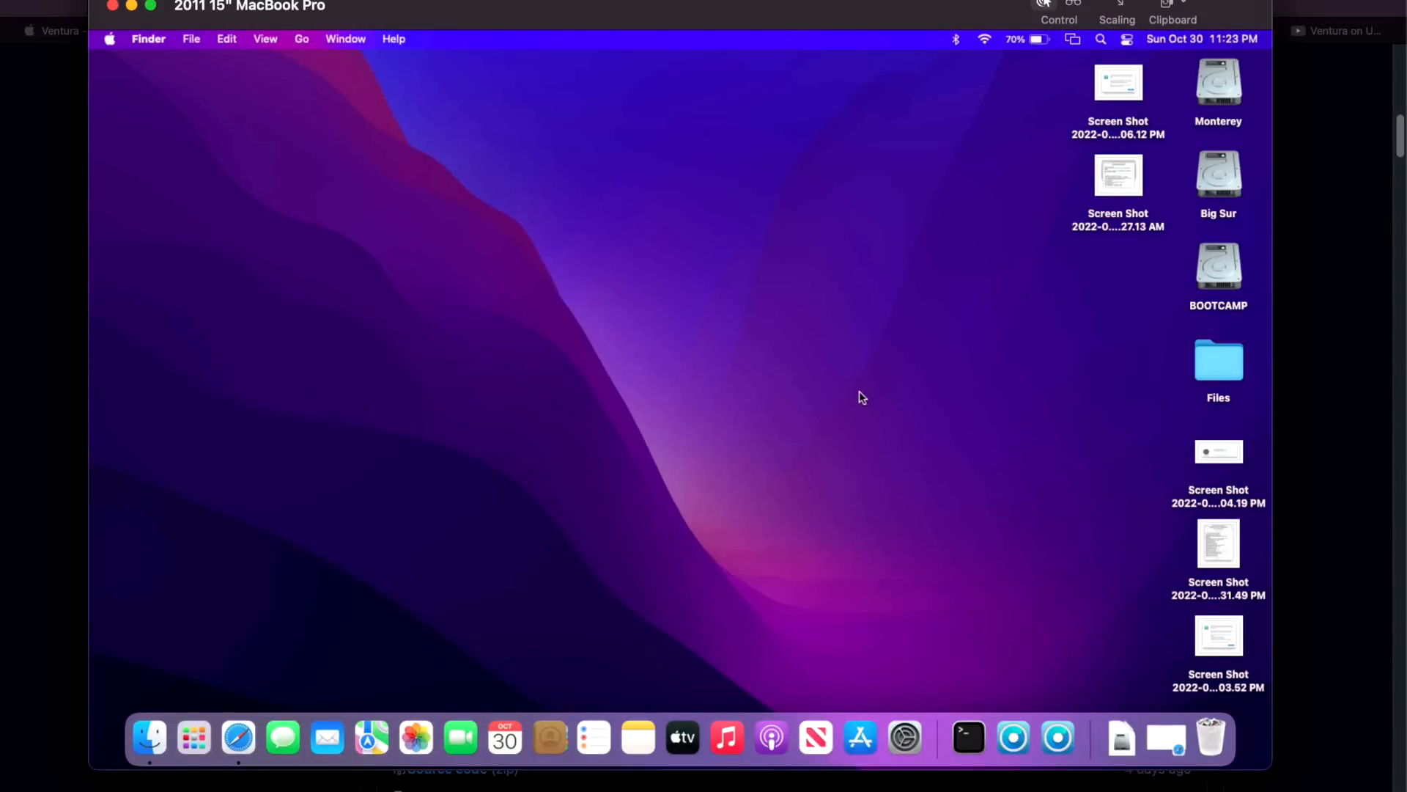
# Launch OpenCore-Patcher on the rebooted Mac and check Post Install Root Patch status
pyautogui.click(1060, 735)
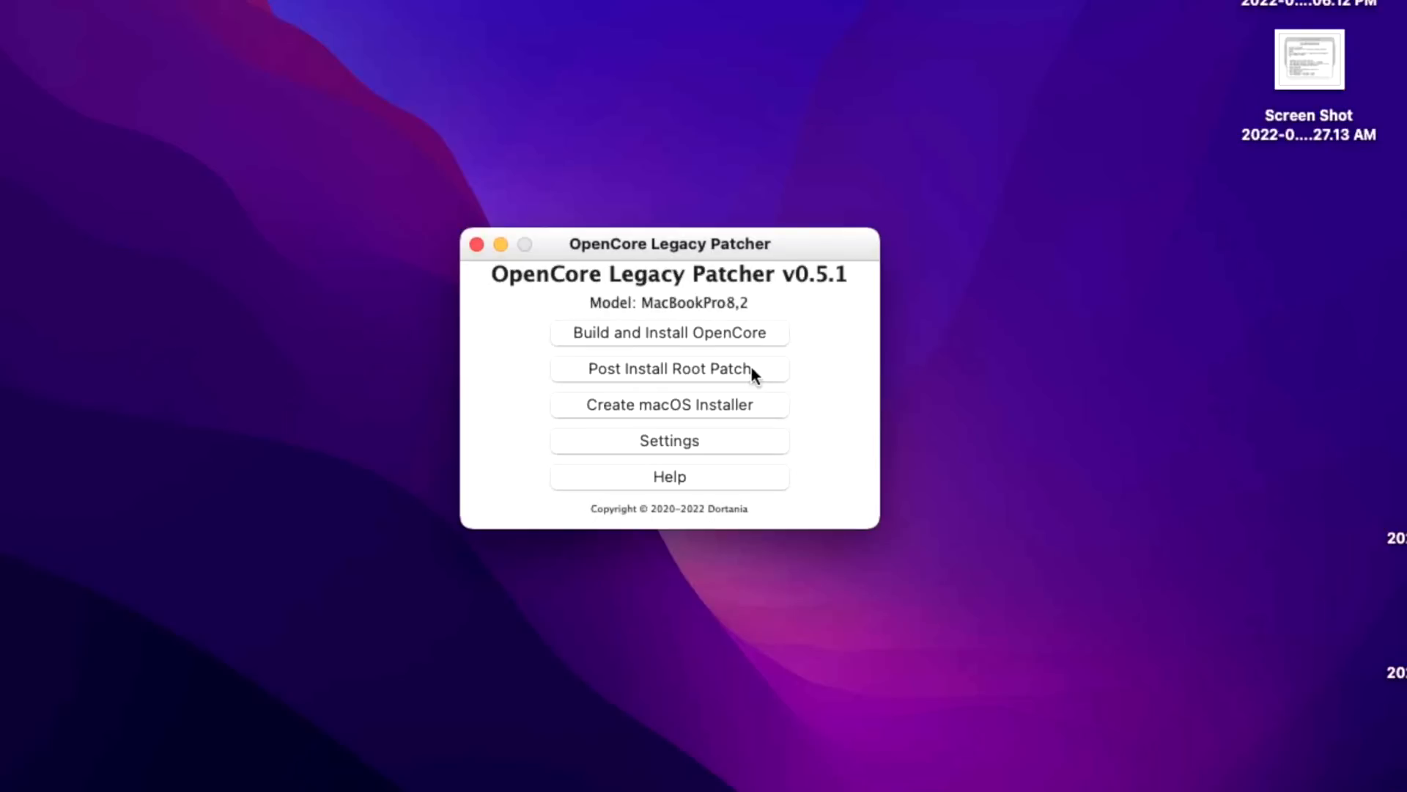
pyautogui.click(750, 368)
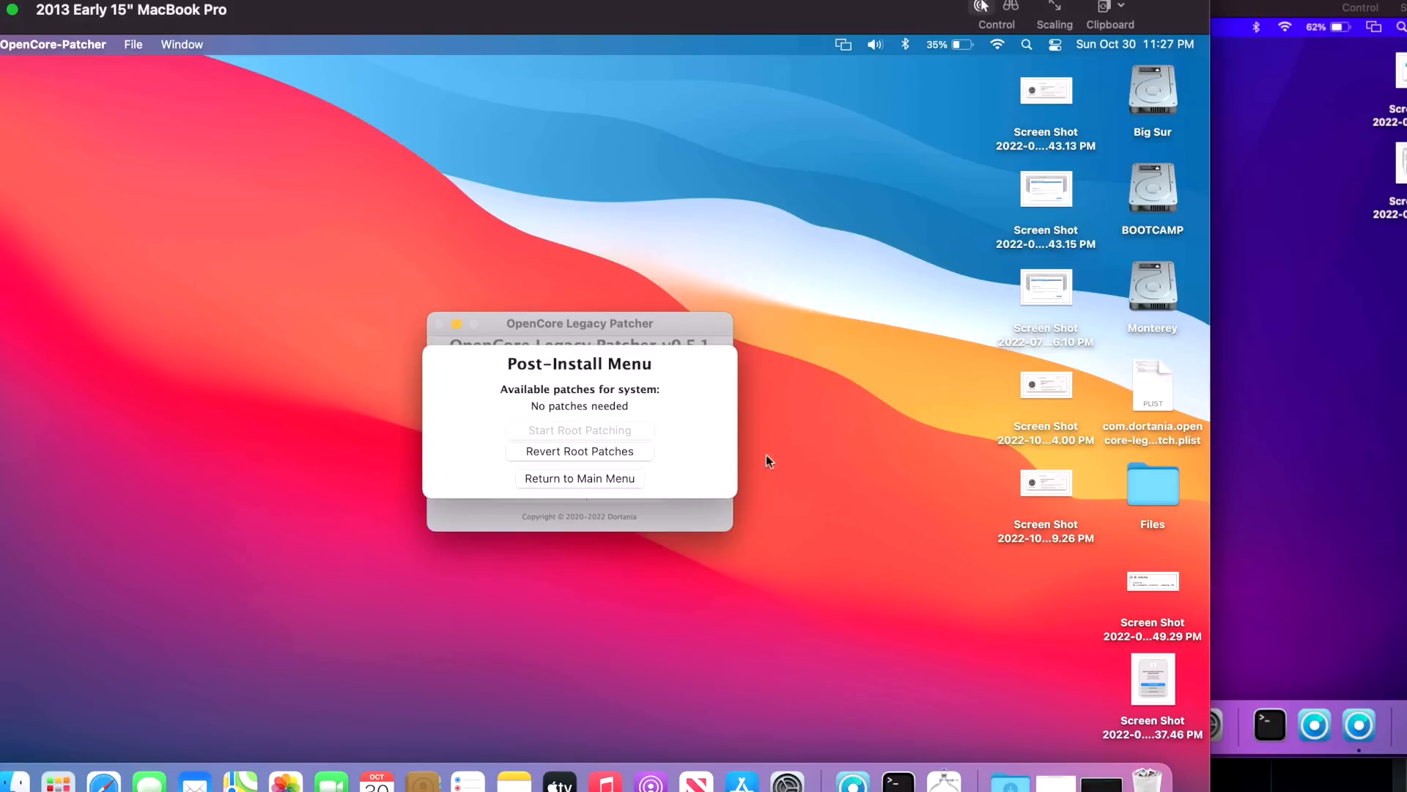
# Leave the patcher's 'No patches needed' screen and switch focus to the Finder desktop
pyautogui.click(856, 506)
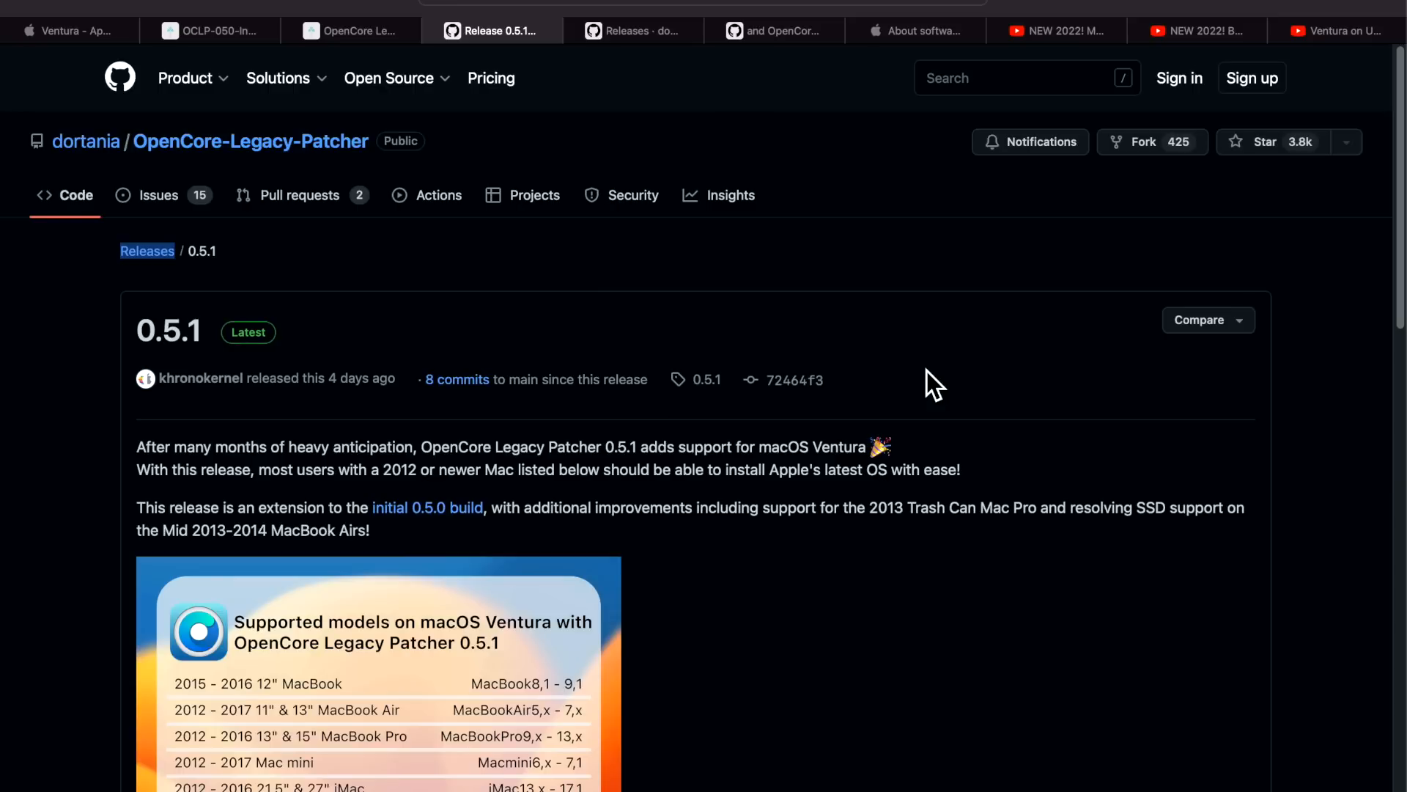
# Scroll the 0.5.1 release page down to the chart of Ventura-supported Mac models
pyautogui.scroll(-3, 947, 617)
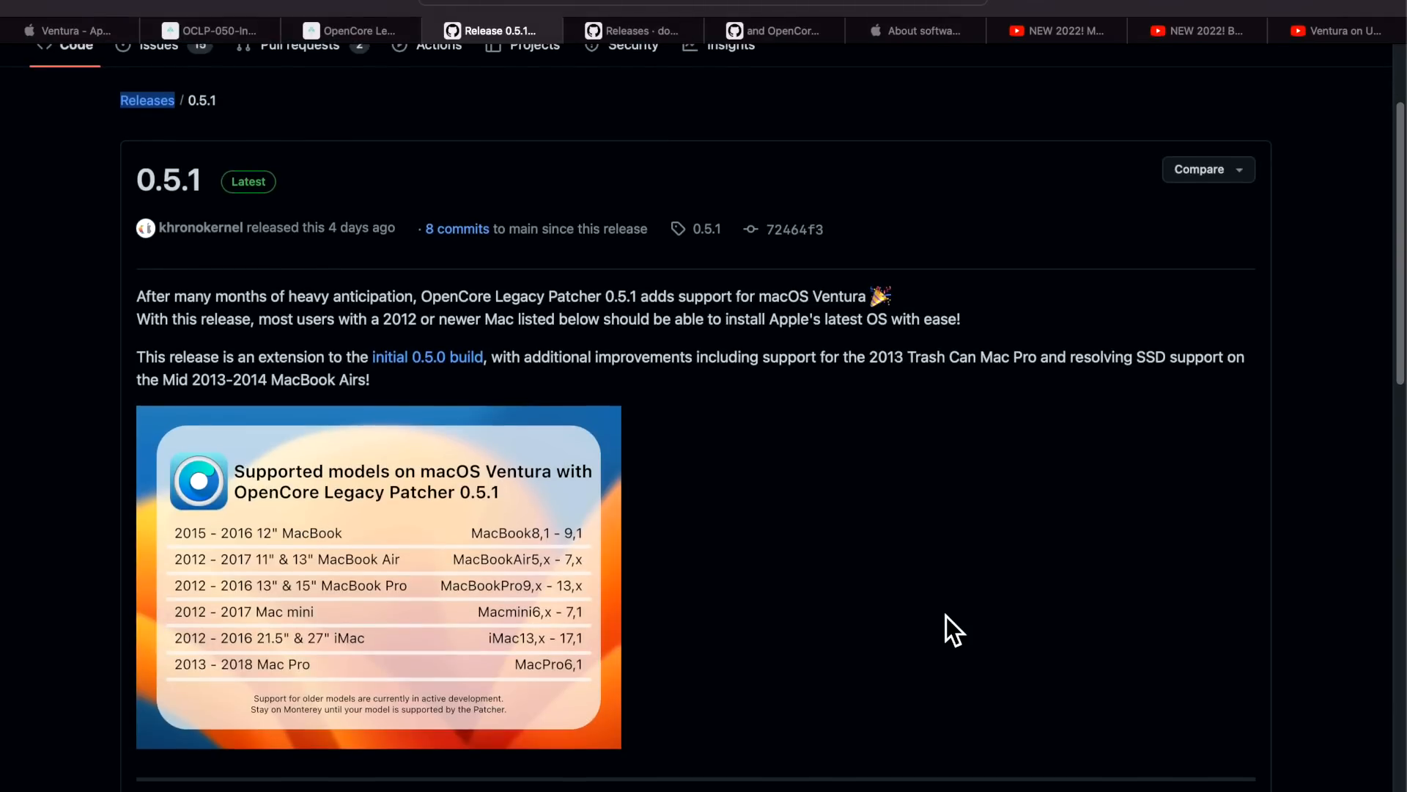